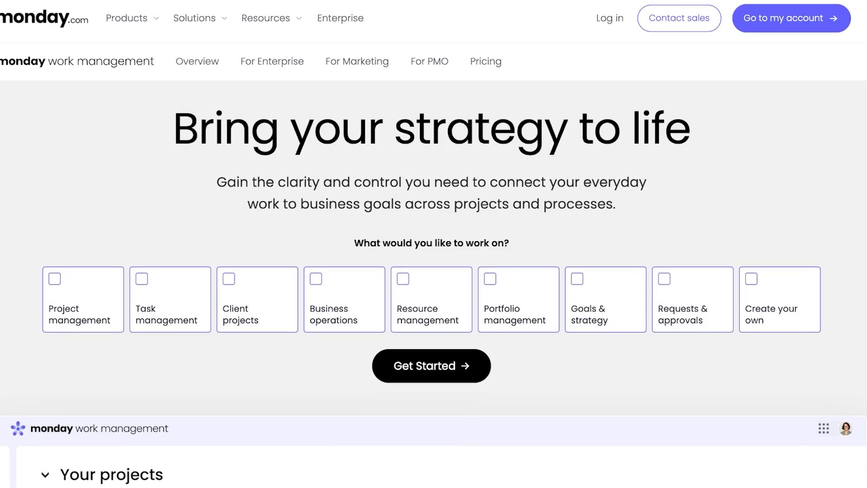
# Scroll through the monday work management product page, then start the free sign-up with Get Started.
pyautogui.moveTo(132, 18)
pyautogui.scroll(-6, 433, 244)
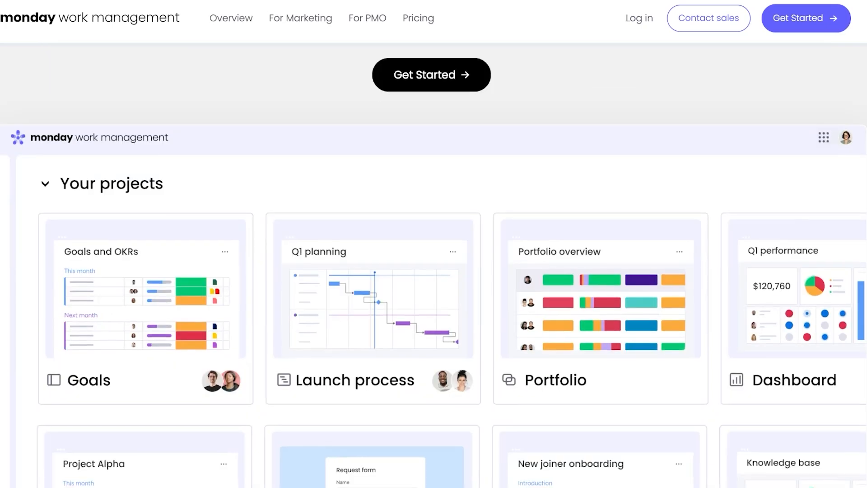
pyautogui.scroll(-12, 433, 243)
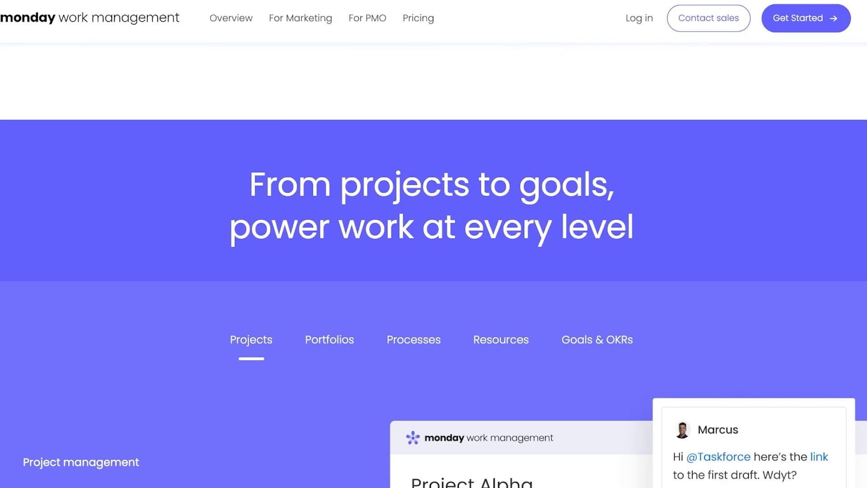
pyautogui.scroll(-3, 433, 244)
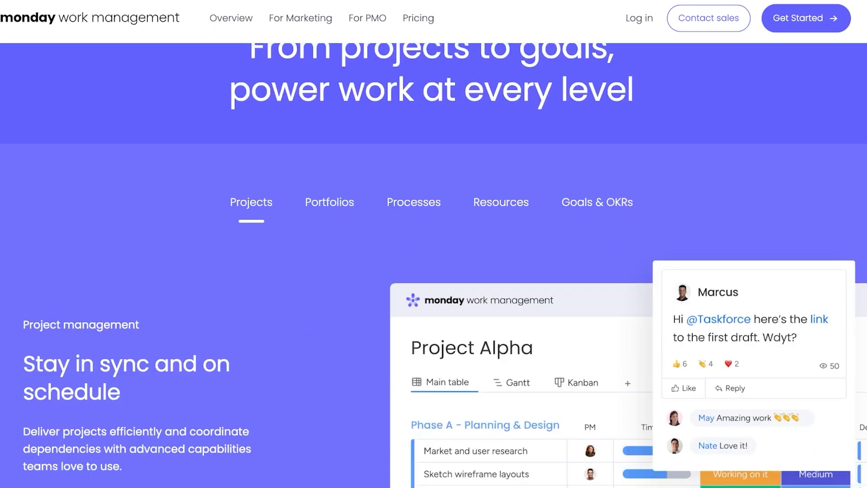
pyautogui.scroll(-8, 433, 244)
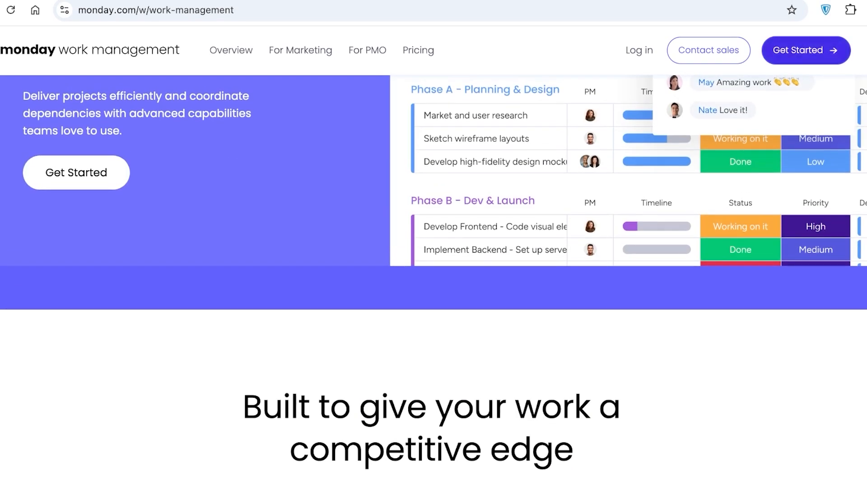
pyautogui.click(806, 50)
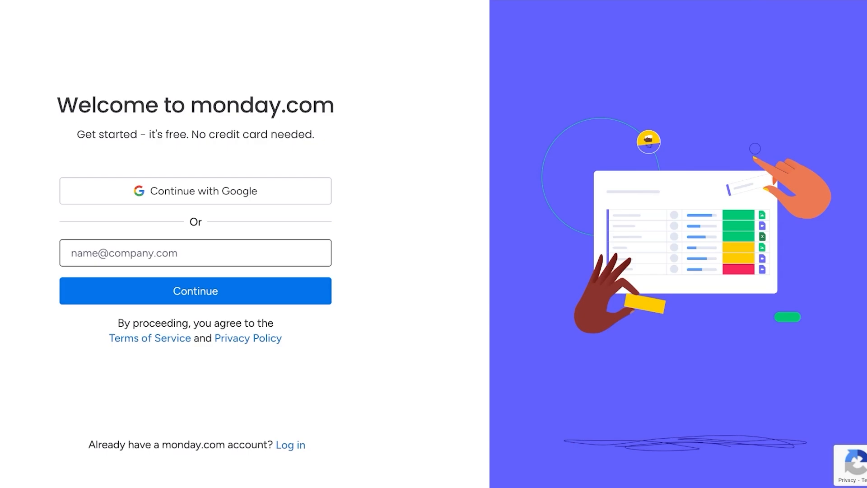
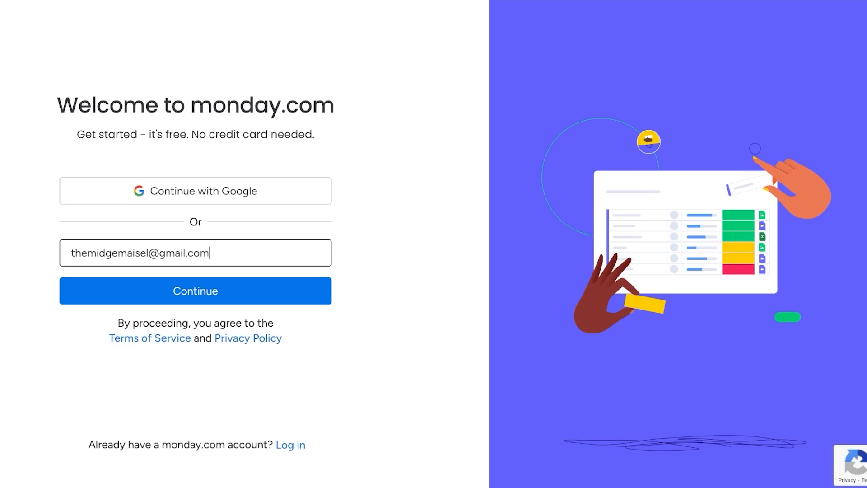
# Create the account with an e-mail address, full name, password and account name Spencer.
pyautogui.press('Return')
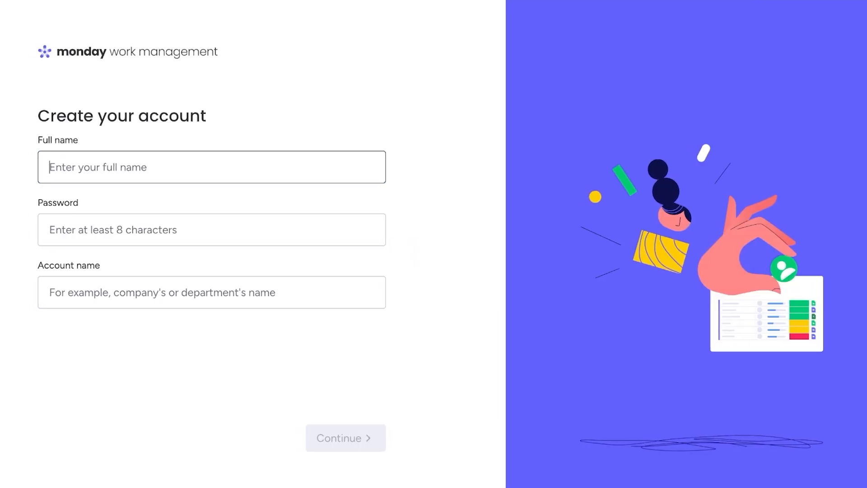
pyautogui.write('Midge Maisel')
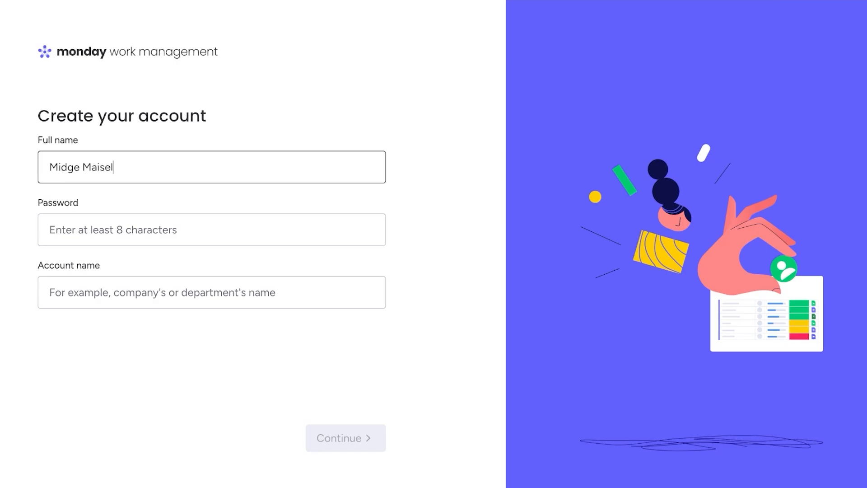
pyautogui.press('Tab')
pyautogui.write('•••••••••')
pyautogui.press('Tab')
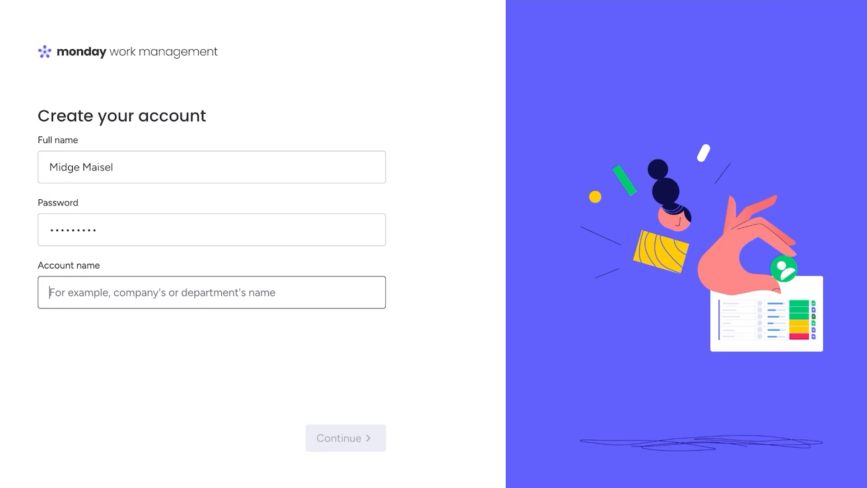
pyautogui.write('Spencer')
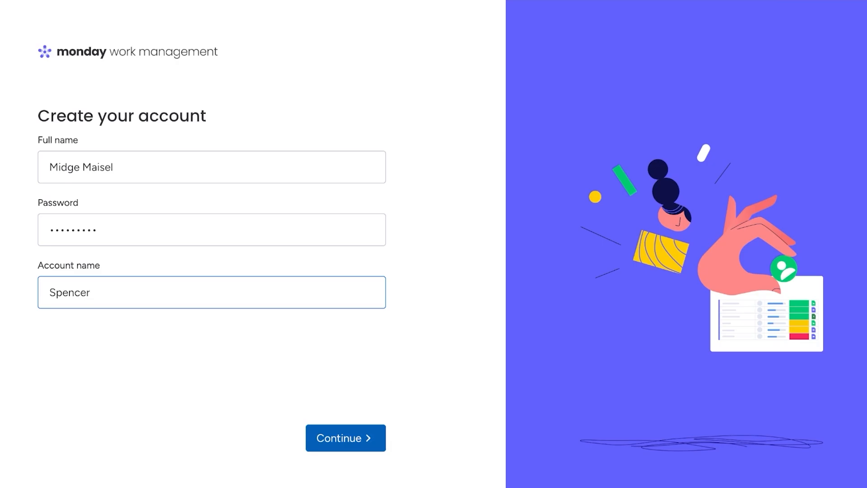
pyautogui.press('Return')
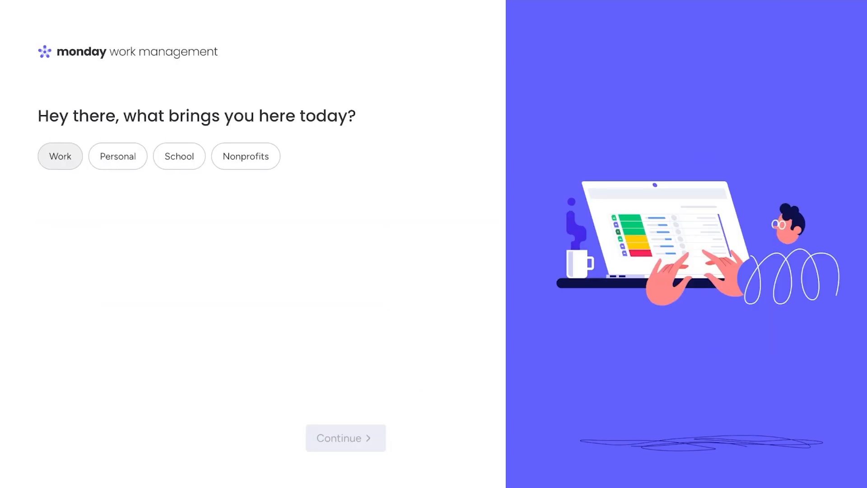
# Answer as a business owner using it for work, with a 2-5 person team and 1-19 company size.
pyautogui.click(60, 156)
pyautogui.click(83, 264)
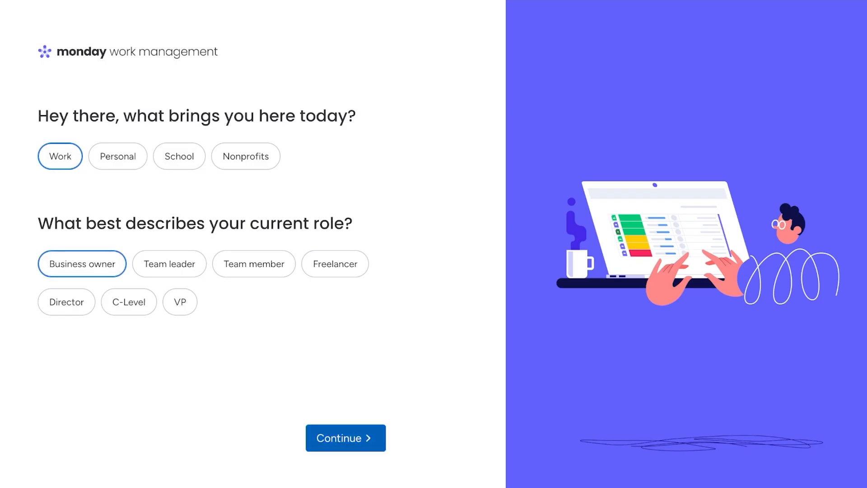
pyautogui.click(346, 438)
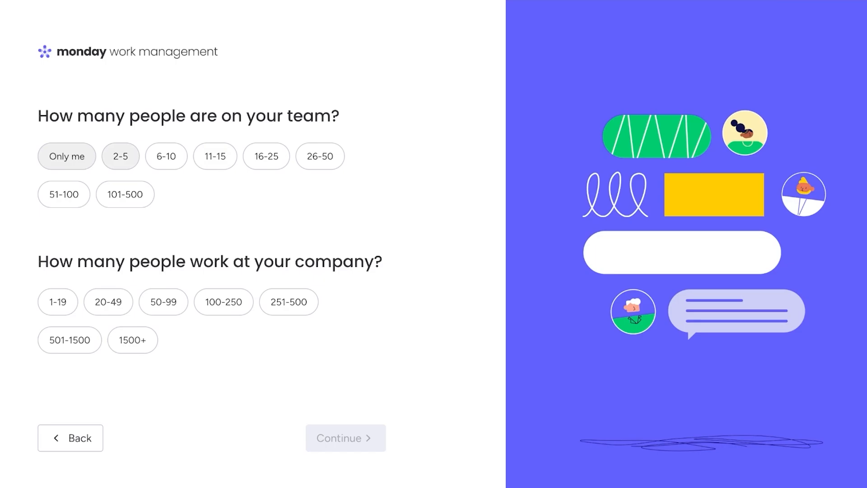
pyautogui.click(120, 156)
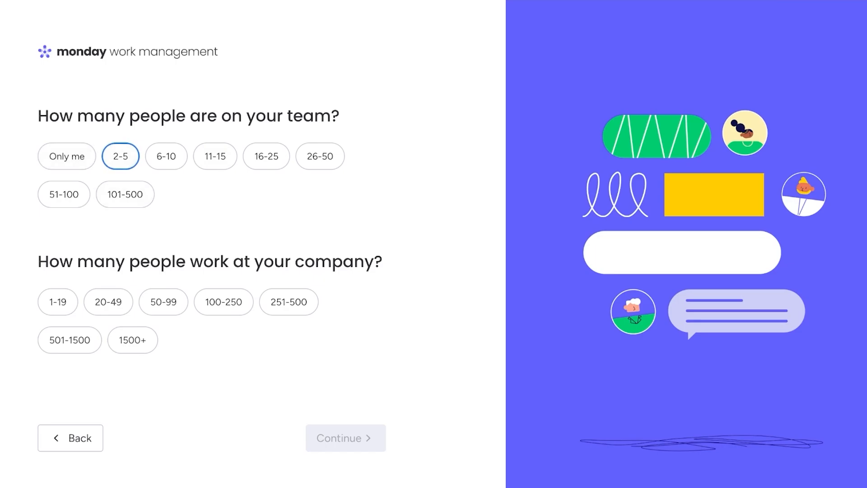
pyautogui.click(108, 302)
pyautogui.click(58, 302)
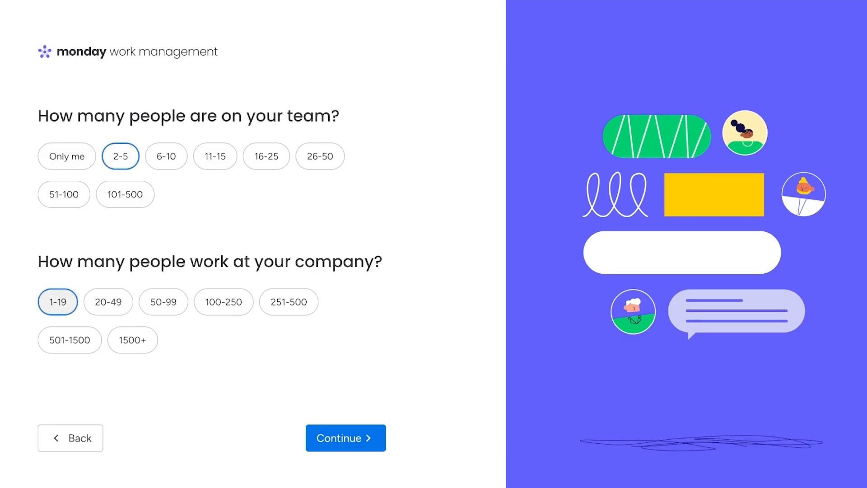
pyautogui.click(345, 438)
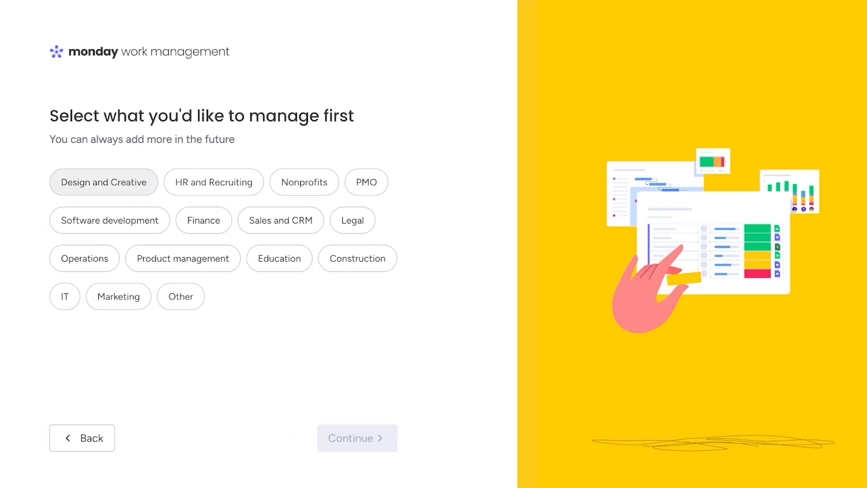
# Choose Product management and Project management as the focus areas and finish the survey.
pyautogui.click(103, 182)
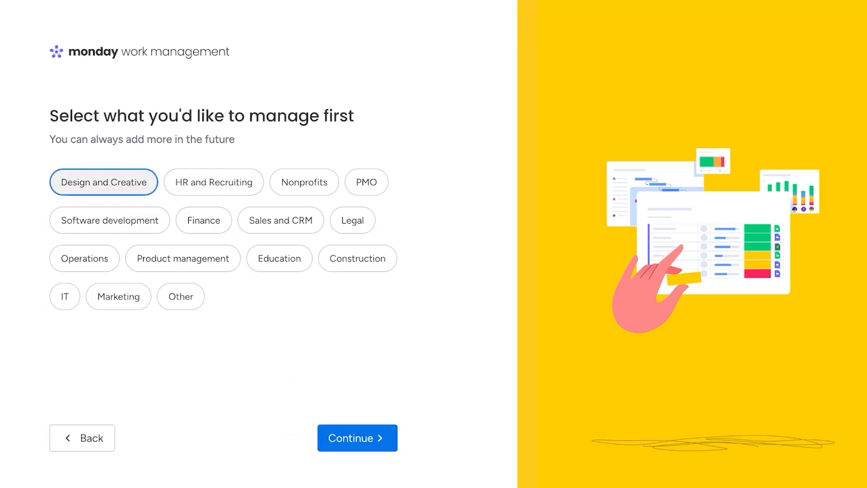
pyautogui.click(183, 258)
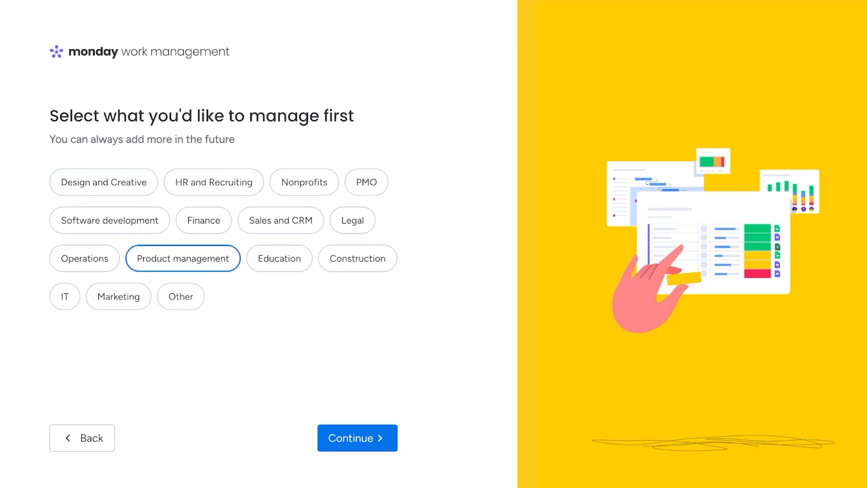
pyautogui.click(357, 437)
pyautogui.click(105, 182)
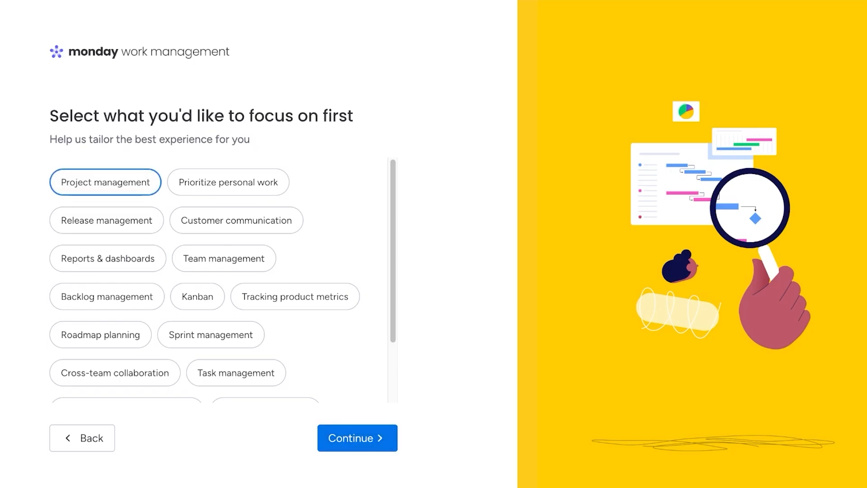
pyautogui.click(356, 437)
pyautogui.click(357, 437)
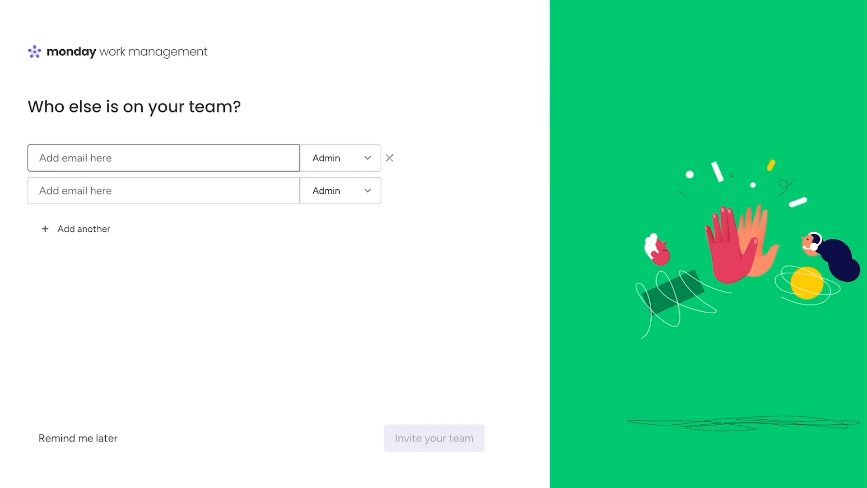
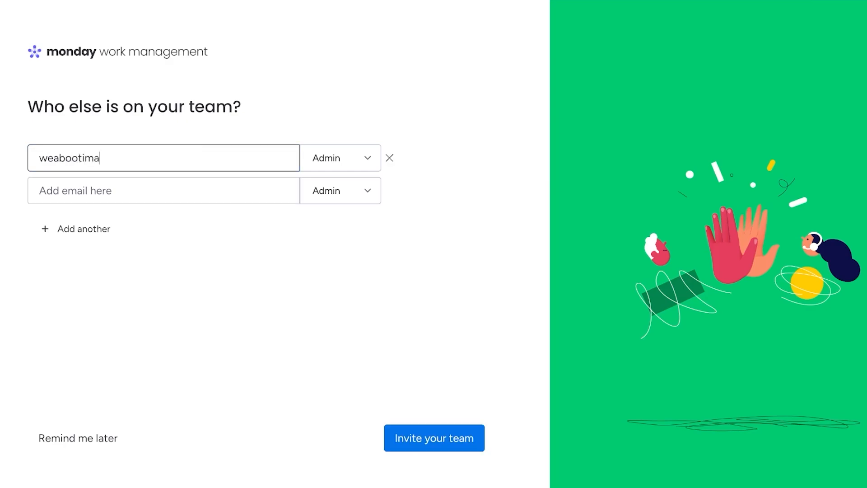
# Invite a teammate's e-mail with the Member role, dropping the empty second invite row.
pyautogui.click(341, 158)
pyautogui.click(366, 236)
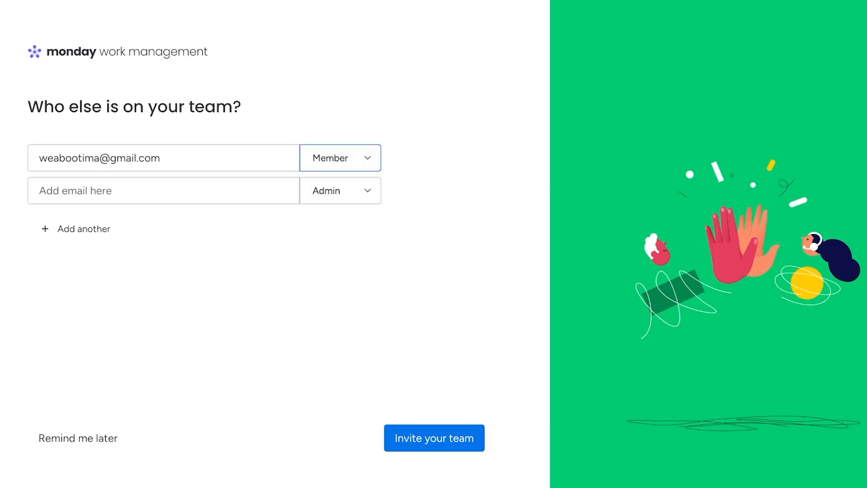
pyautogui.click(389, 190)
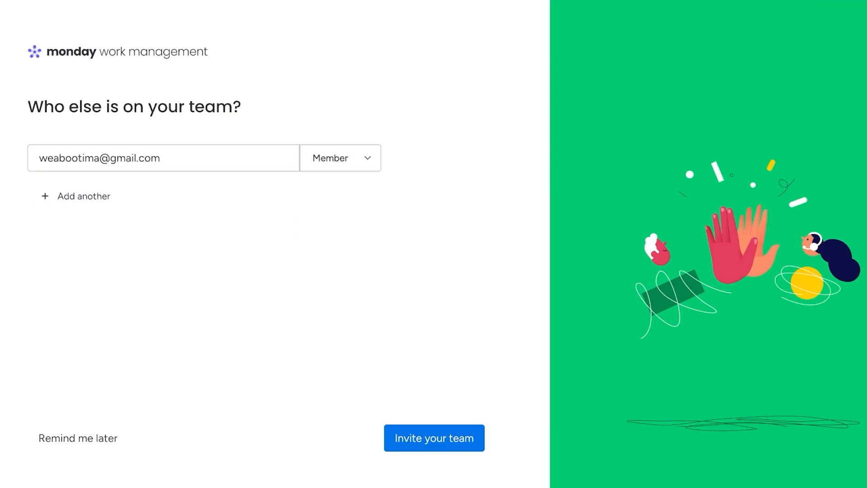
pyautogui.click(434, 438)
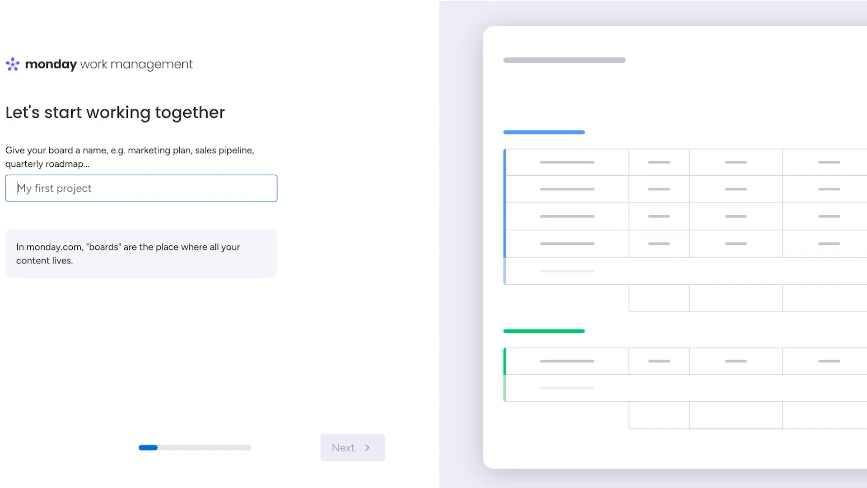
# Name the board Popup Shop Project and add Budget and Notes columns, skipping past dashboard widgets.
pyautogui.write('Po')
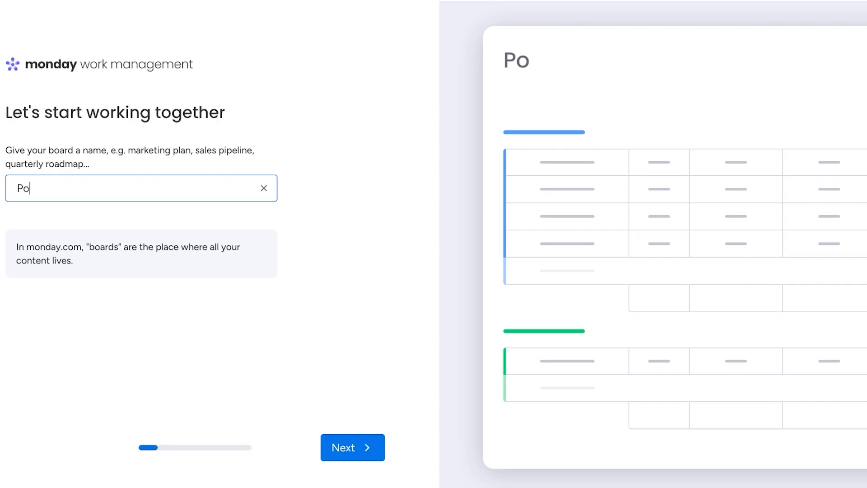
pyautogui.write('pup Shop Project')
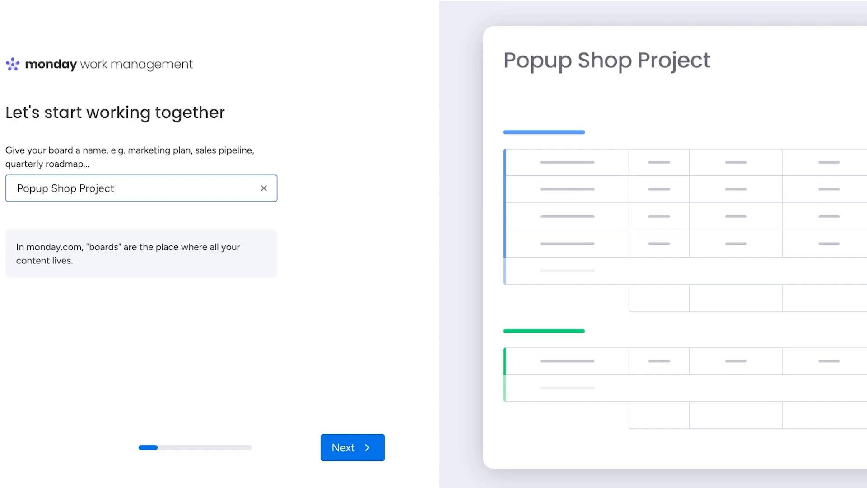
pyautogui.click(353, 447)
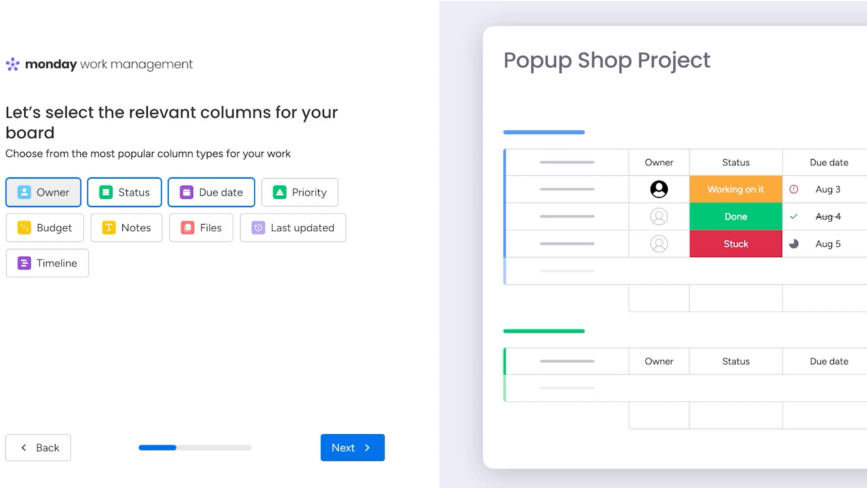
pyautogui.click(44, 227)
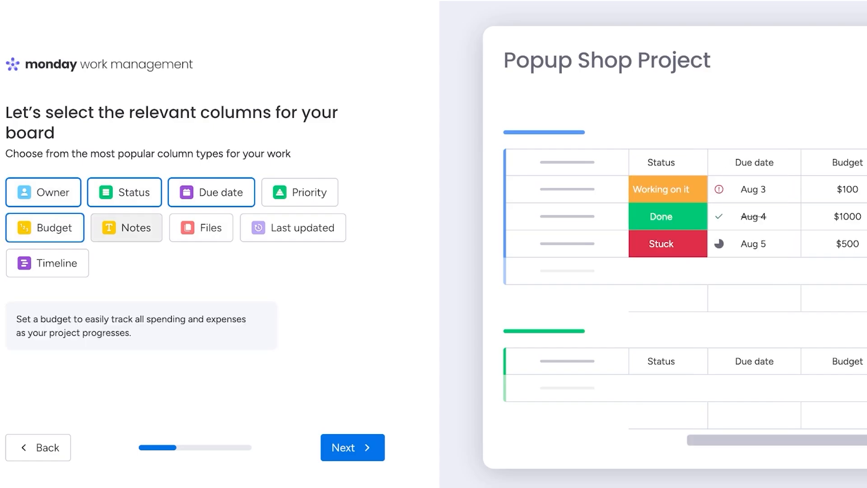
pyautogui.click(126, 228)
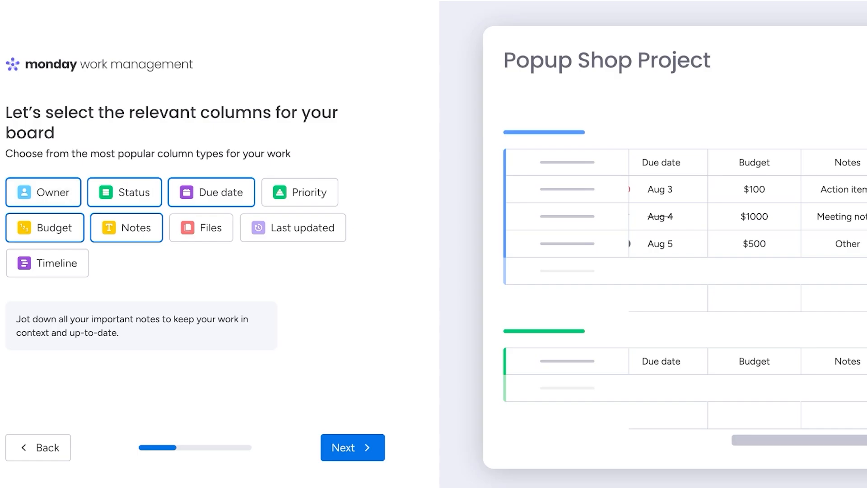
pyautogui.click(352, 447)
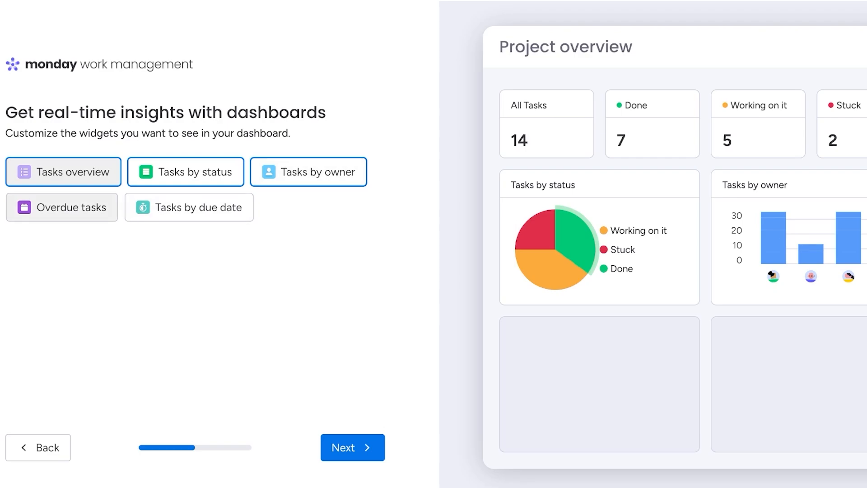
pyautogui.click(352, 448)
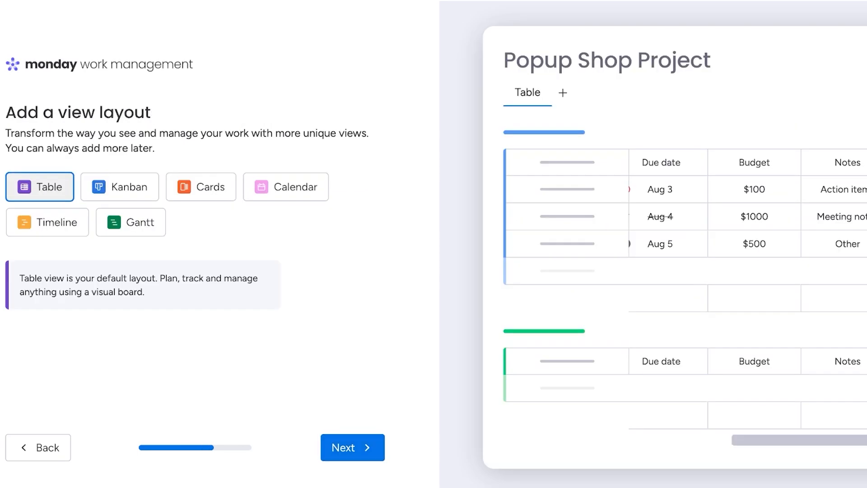
# Preview the Kanban, Table, Cards, Calendar and Timeline layouts, then choose Gantt as the extra view.
pyautogui.click(120, 186)
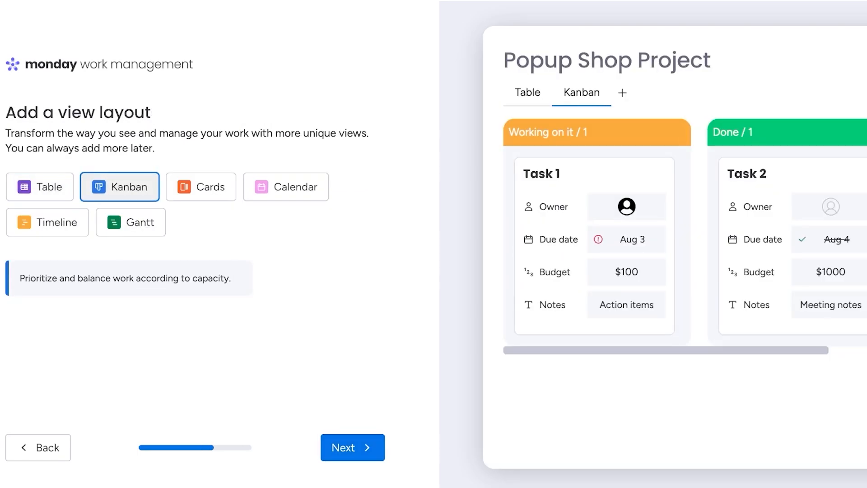
pyautogui.click(40, 186)
pyautogui.click(201, 187)
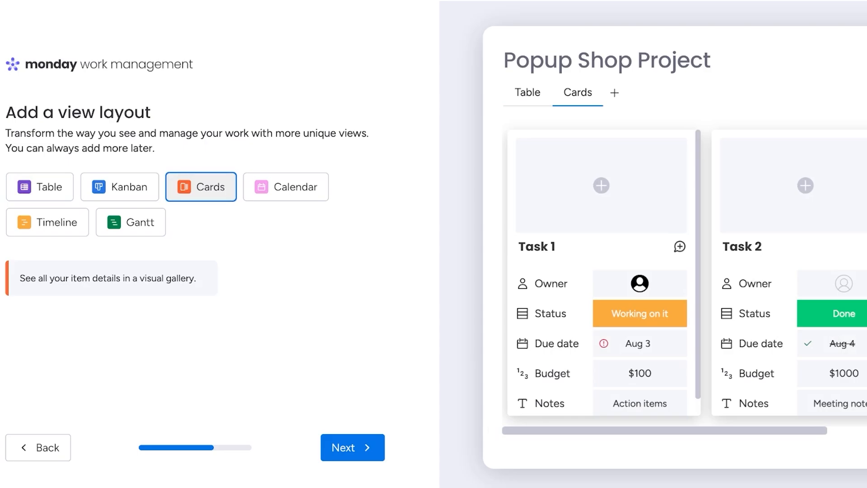
pyautogui.click(286, 187)
pyautogui.click(47, 222)
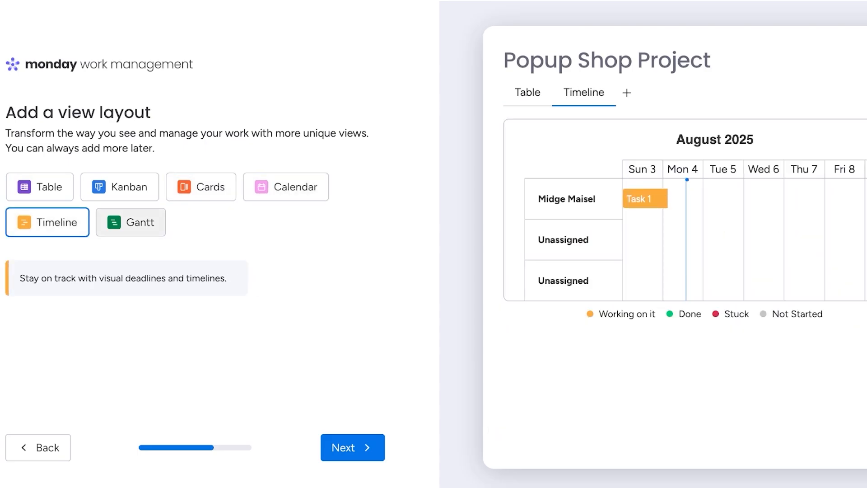
pyautogui.click(130, 222)
pyautogui.click(48, 222)
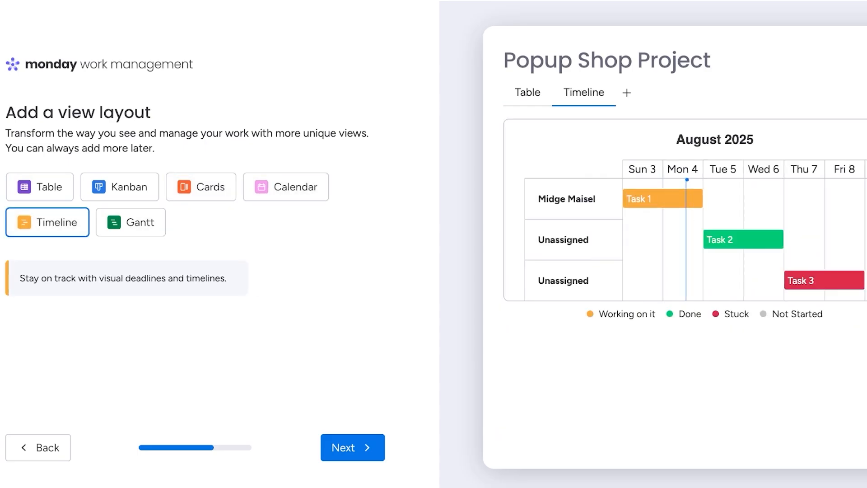
pyautogui.click(131, 222)
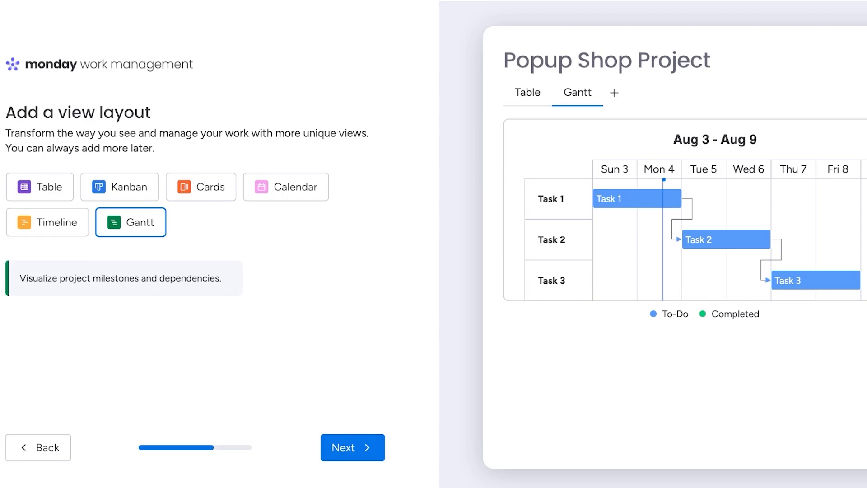
# Name the first project Product Setup.
pyautogui.click(352, 447)
pyautogui.write('A')
pyautogui.press('BackSpace')
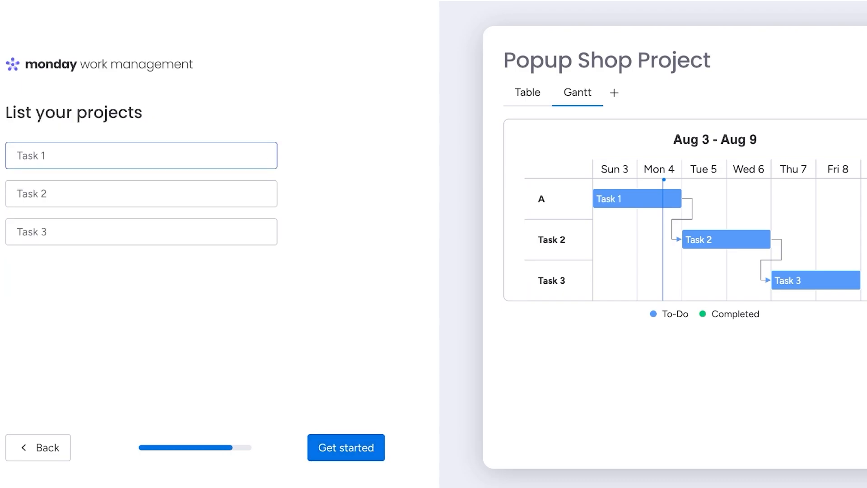
pyautogui.write('Popup')
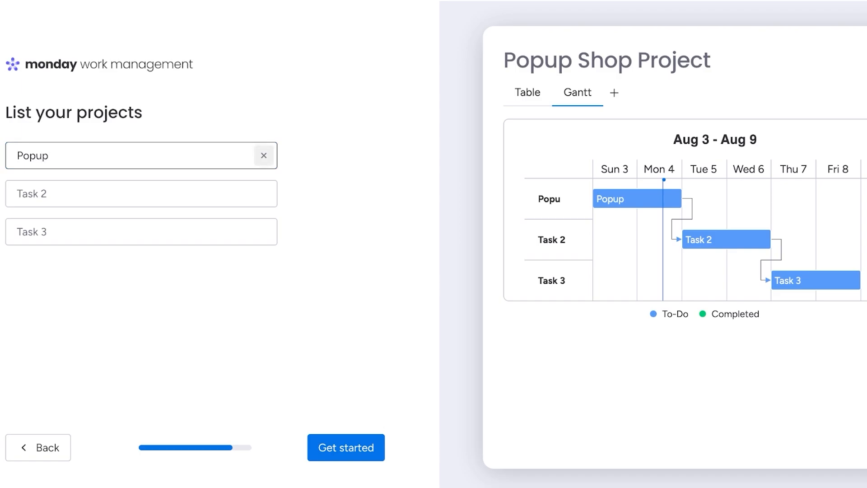
pyautogui.hotkey('ctrl', 'a')
pyautogui.press('BackSpace')
pyautogui.write('A')
pyautogui.press('BackSpace')
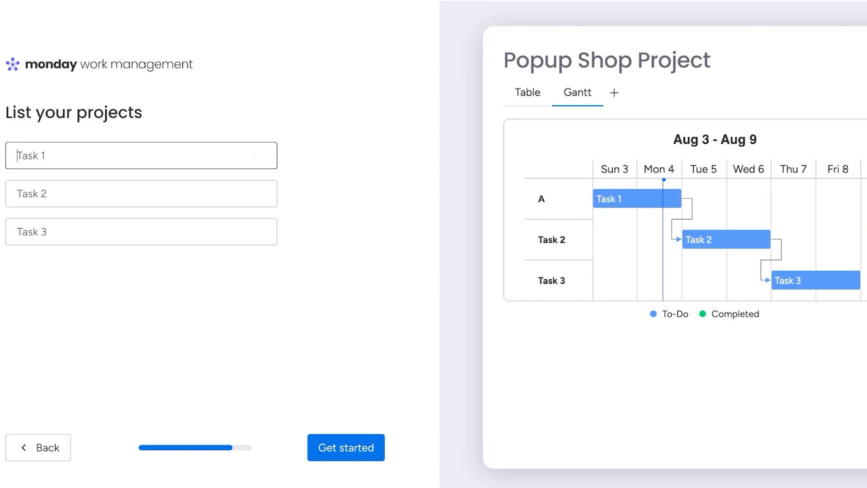
pyautogui.write('Venue')
pyautogui.press('BackSpace')
pyautogui.press('BackSpace')
pyautogui.press('BackSpace')
pyautogui.press('BackSpace')
pyautogui.press('BackSpace')
pyautogui.write('Pr')
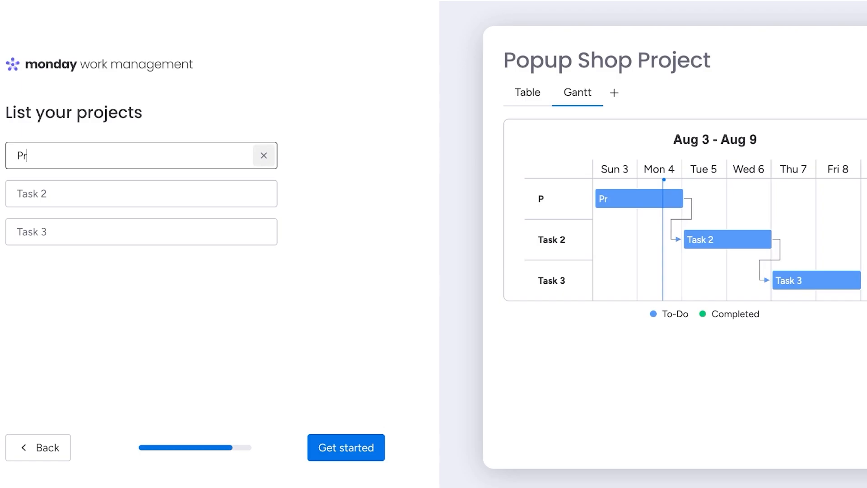
pyautogui.write('oduct Setup')
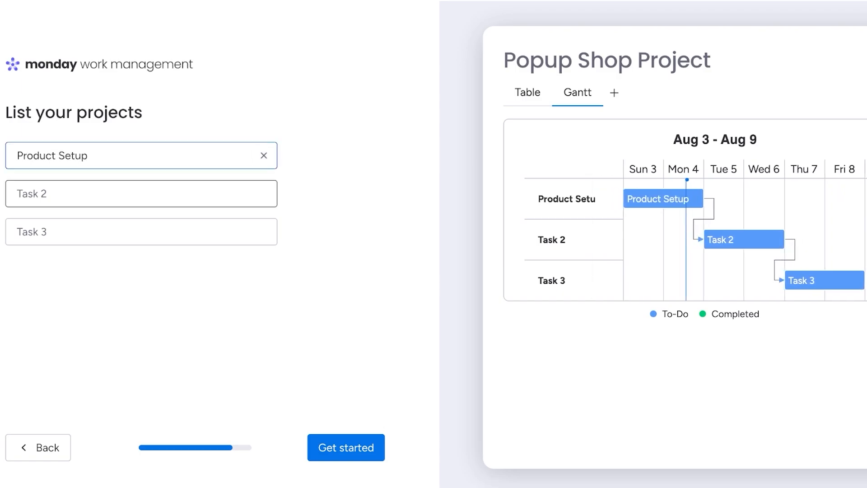
# Name the second project Decor and create the board.
pyautogui.click(141, 194)
pyautogui.write('A')
pyautogui.press('BackSpace')
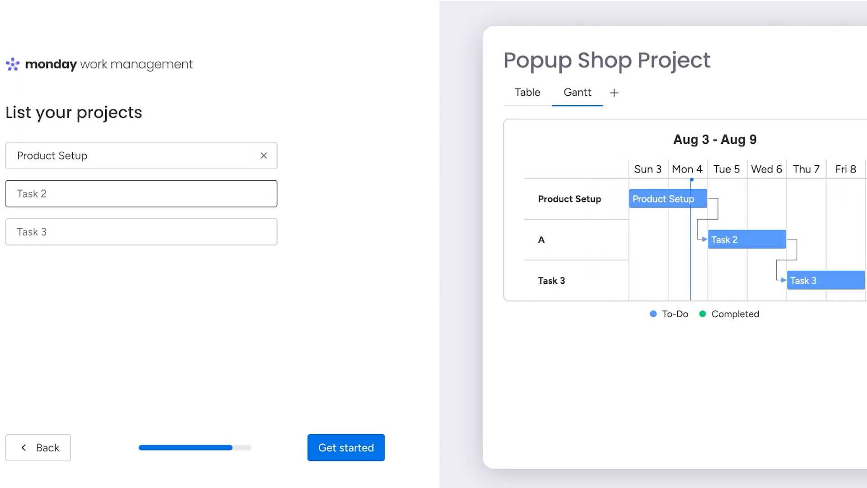
pyautogui.write('Decor')
pyautogui.press('Return')
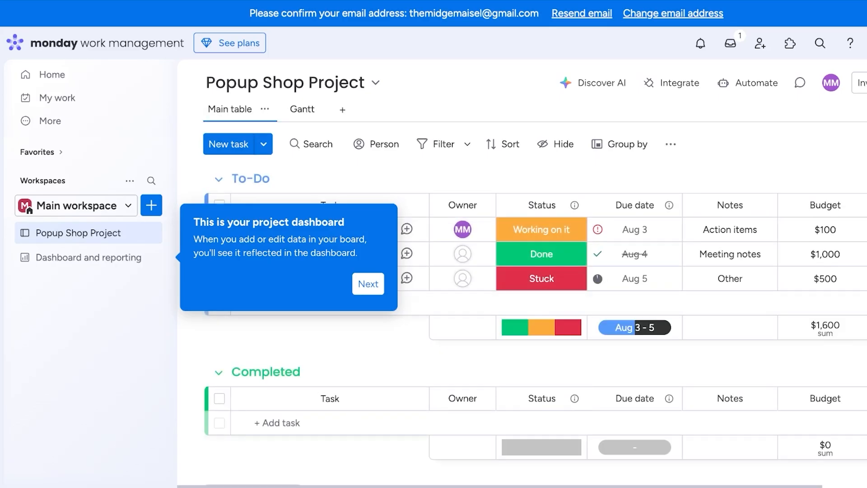
# Step past the dashboard tip and dismiss the Gantt onboarding tooltip.
pyautogui.click(368, 284)
pyautogui.click(382, 209)
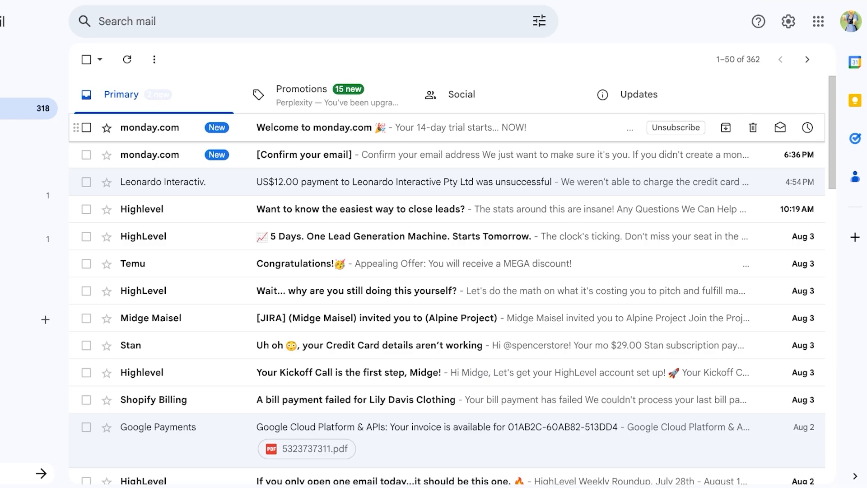
# Read monday.com's welcome e-mail in Gmail, then open the '[Confirm your email]' message.
pyautogui.click(347, 126)
pyautogui.scroll(-8, 451, 280)
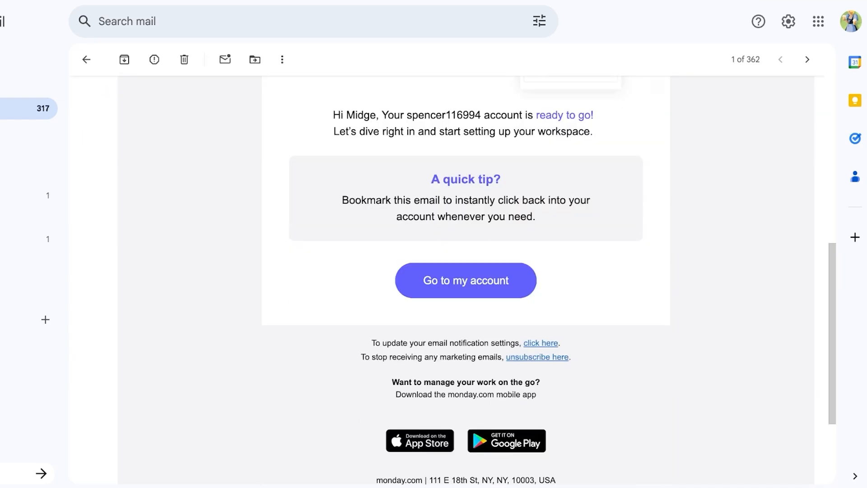
pyautogui.scroll(8, 452, 280)
pyautogui.click(87, 59)
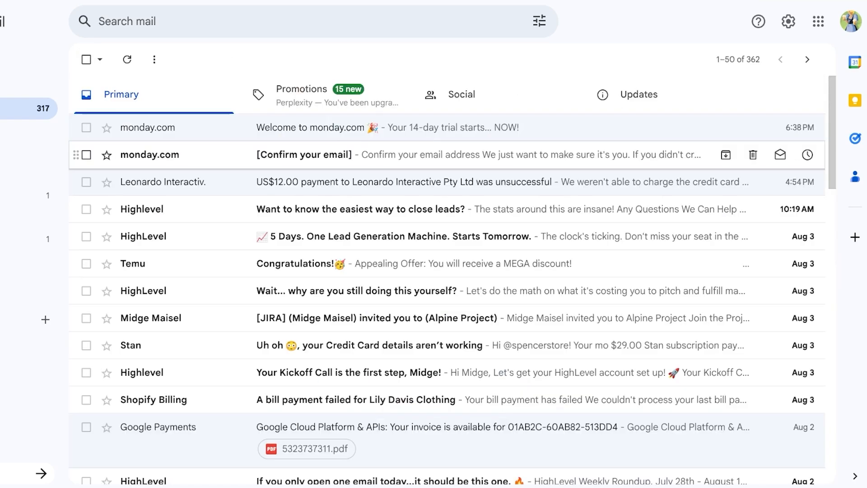
pyautogui.click(348, 155)
pyautogui.scroll(-1, 452, 280)
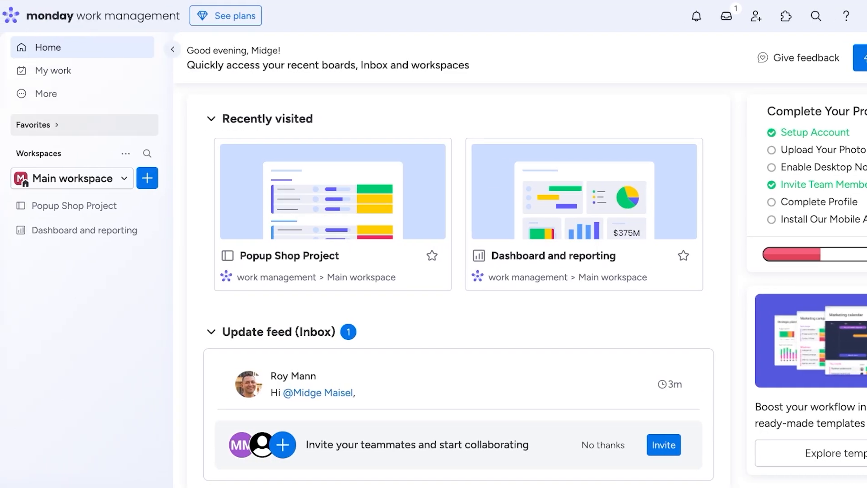
# Rename the Main workspace to Spencer and reopen the Popup Shop Project board.
pyautogui.click(72, 178)
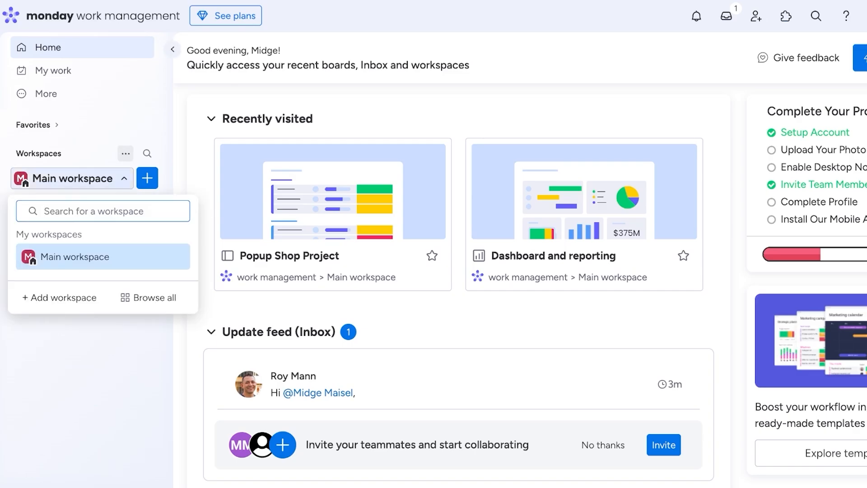
pyautogui.click(126, 153)
pyautogui.moveTo(180, 205)
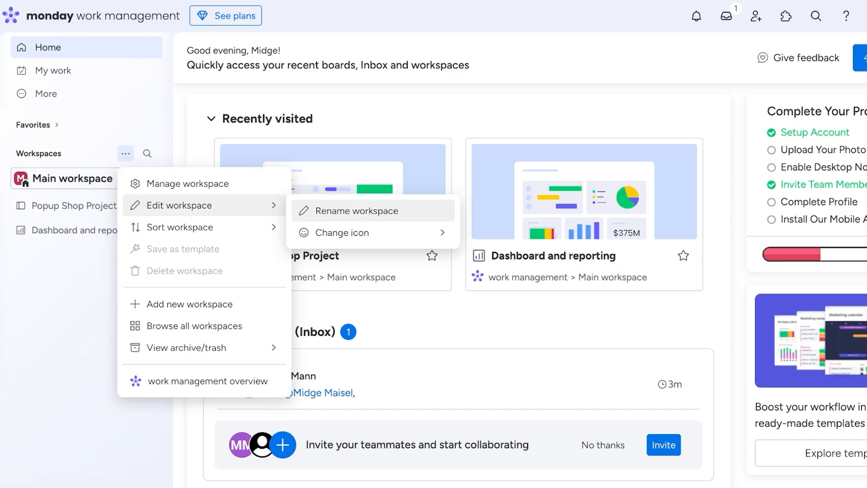
pyautogui.click(358, 209)
pyautogui.press('BackSpace')
pyautogui.press('BackSpace')
pyautogui.press('BackSpace')
pyautogui.press('BackSpace')
pyautogui.press('BackSpace')
pyautogui.press('BackSpace')
pyautogui.press('BackSpace')
pyautogui.press('BackSpace')
pyautogui.press('BackSpace')
pyautogui.press('BackSpace')
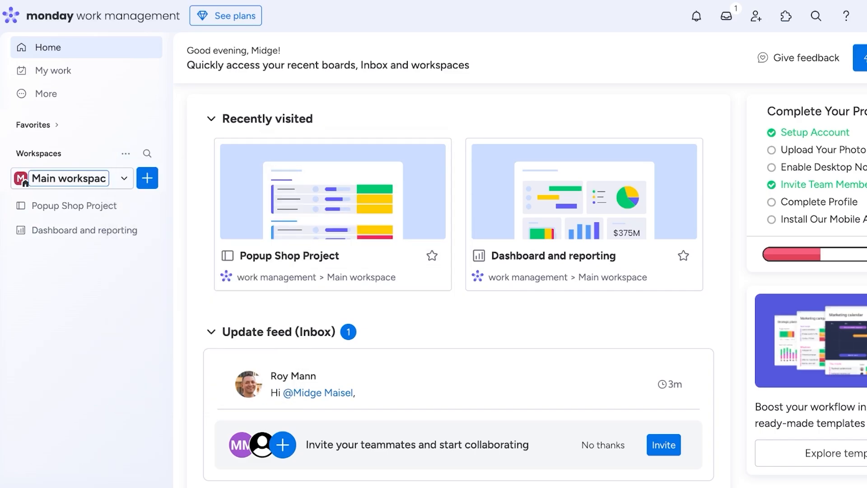
pyautogui.press('BackSpace')
pyautogui.press('BackSpace')
pyautogui.press('BackSpace')
pyautogui.press('BackSpace')
pyautogui.write('Spencer')
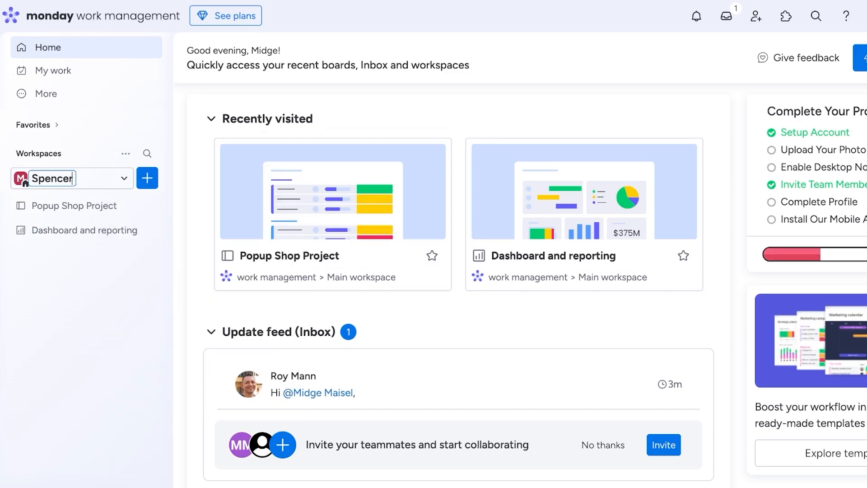
pyautogui.press('Return')
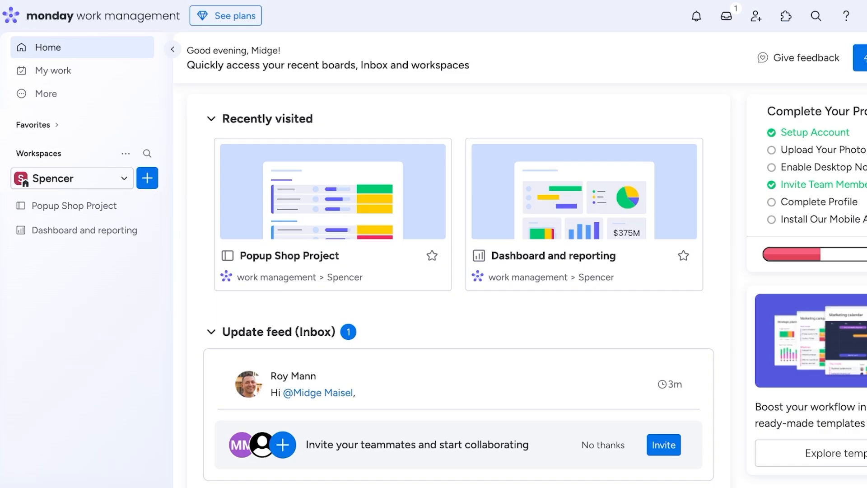
pyautogui.click(74, 205)
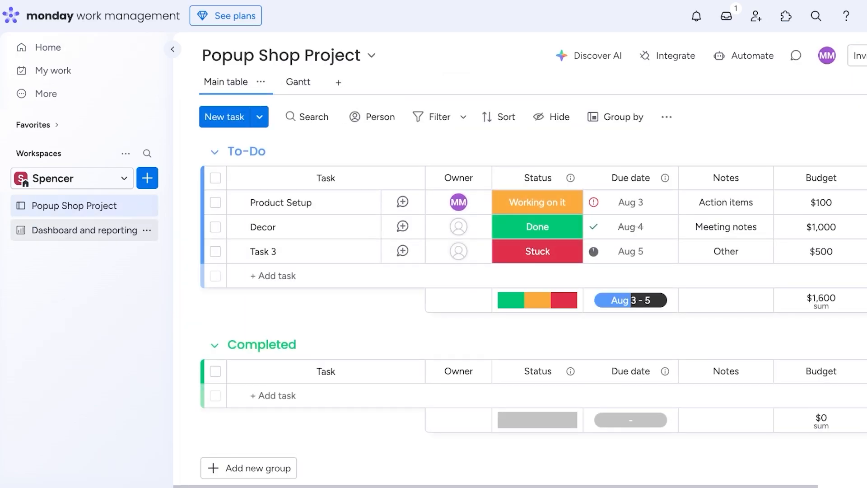
# Glance at Dashboard and reporting, then widen the board's Gantt chart and check the main table options.
pyautogui.click(84, 230)
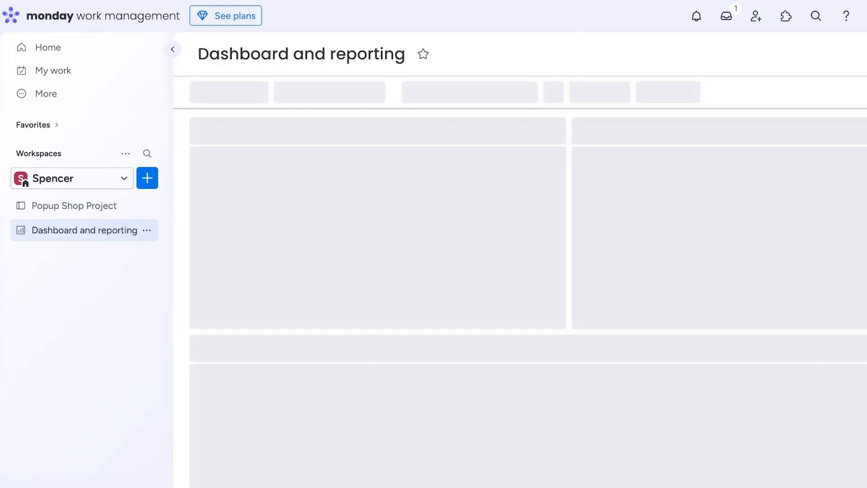
pyautogui.click(74, 205)
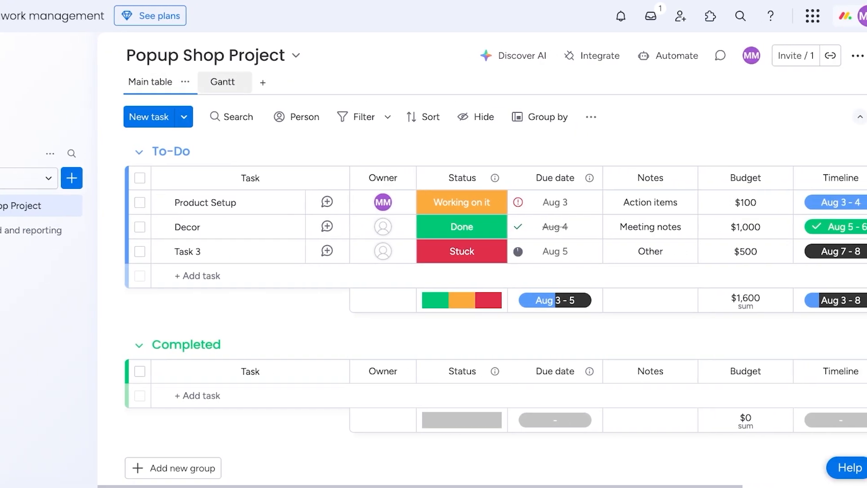
pyautogui.click(222, 81)
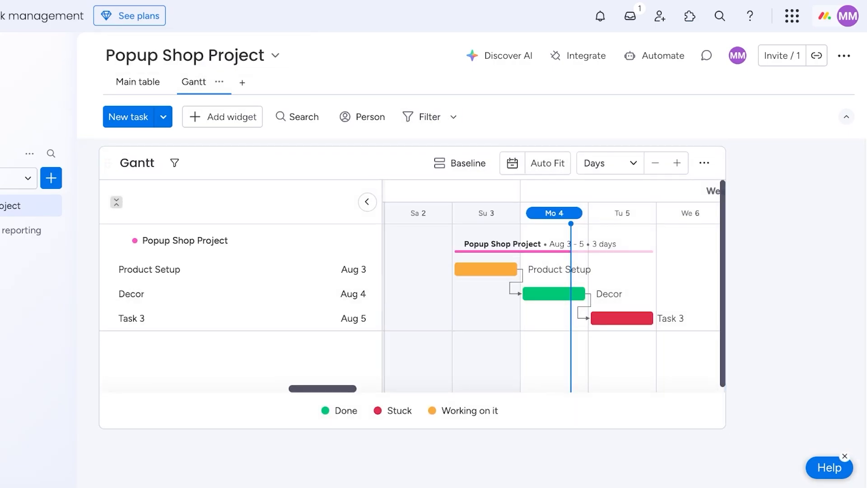
pyautogui.moveTo(725, 428); pyautogui.dragTo(852, 487)
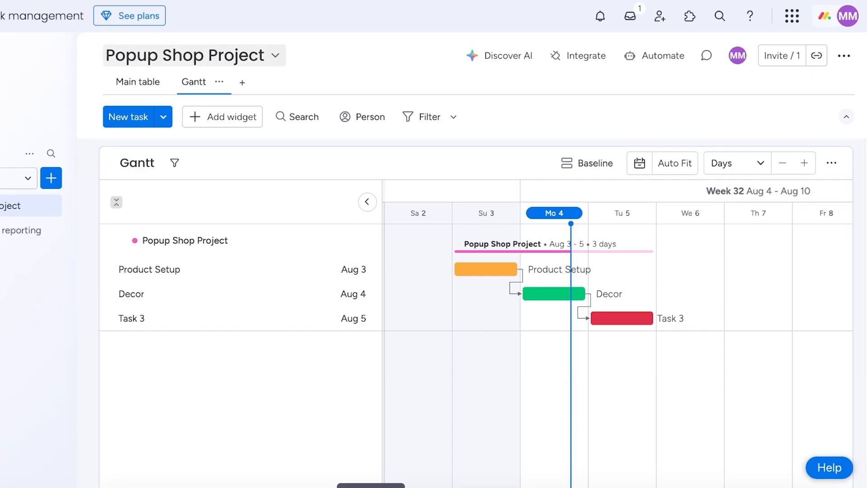
pyautogui.click(138, 81)
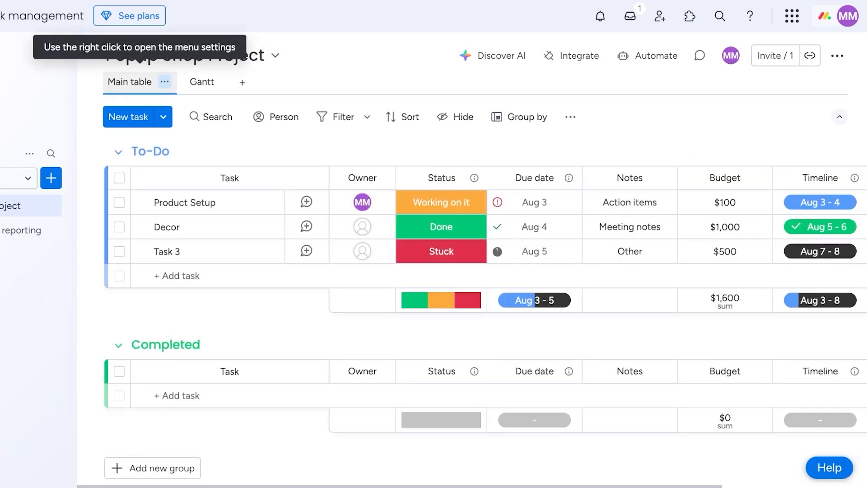
pyautogui.click(164, 81)
pyautogui.click(202, 82)
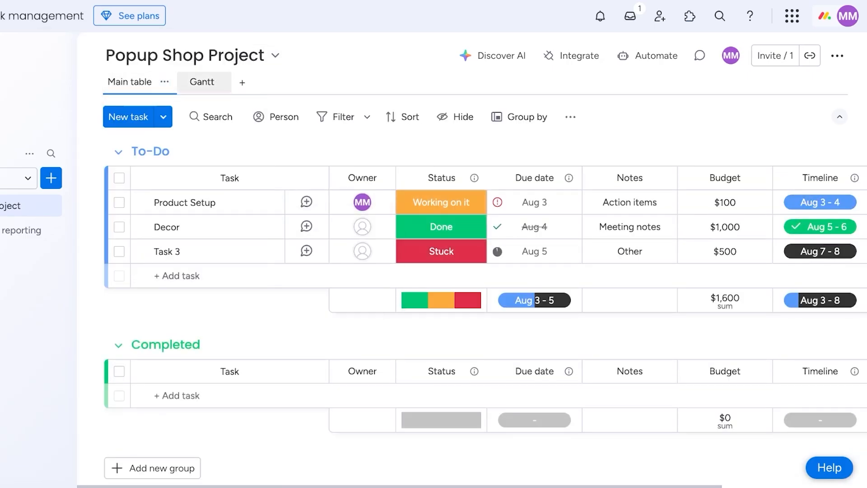
# Rename the Gantt view tab to Planning.
pyautogui.click(145, 82)
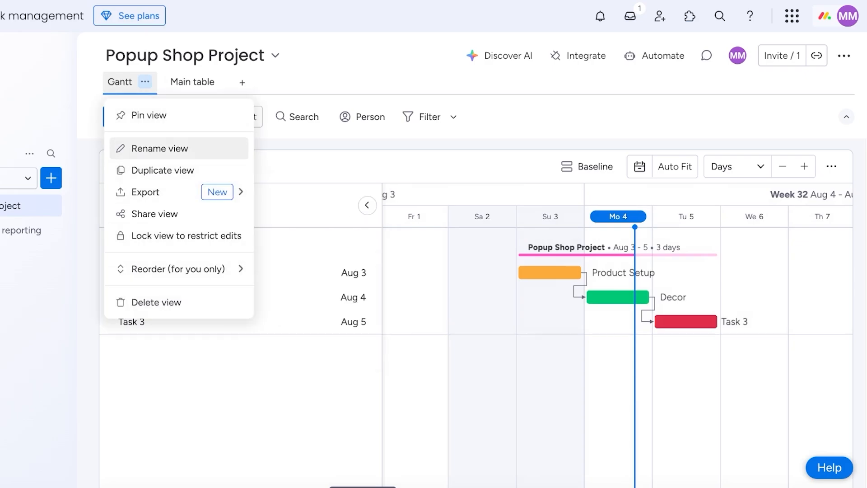
pyautogui.click(159, 148)
pyautogui.press('BackSpace')
pyautogui.press('BackSpace')
pyautogui.press('BackSpace')
pyautogui.press('BackSpace')
pyautogui.press('BackSpace')
pyautogui.write('A')
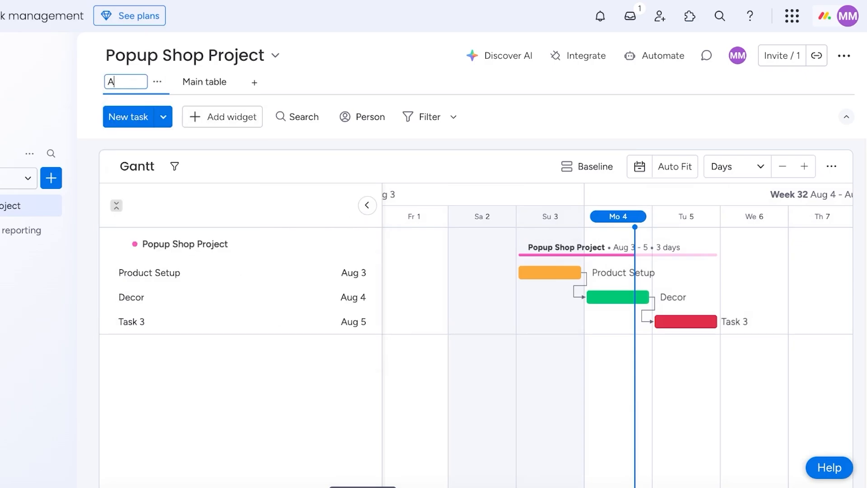
pyautogui.press('BackSpace')
pyautogui.write('Planning')
pyautogui.press('Return')
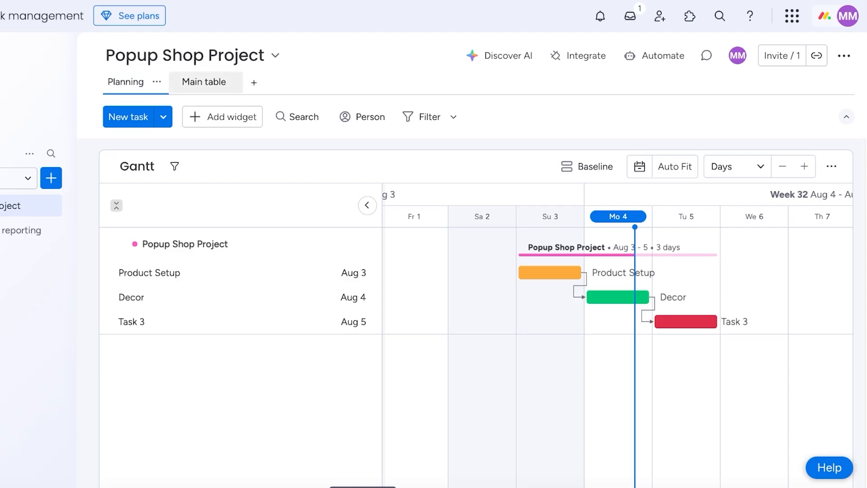
# Return to the Main table view and bring up the list of addable board view types.
pyautogui.click(204, 81)
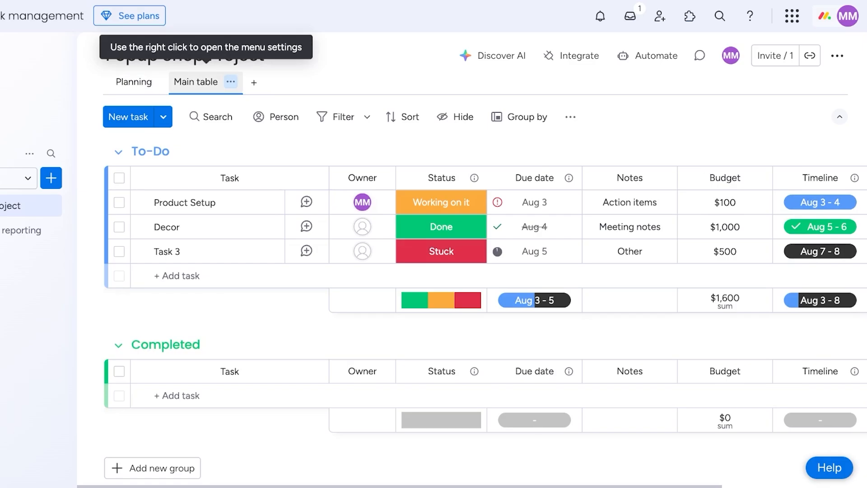
pyautogui.click(231, 82)
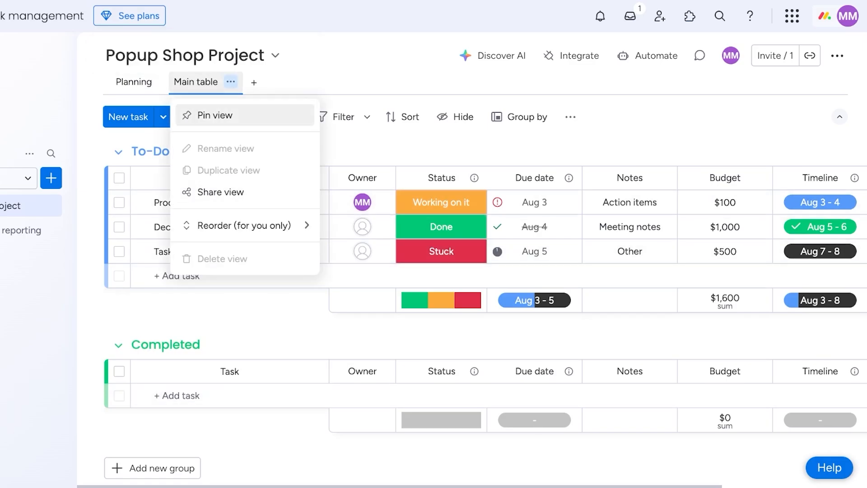
pyautogui.click(253, 82)
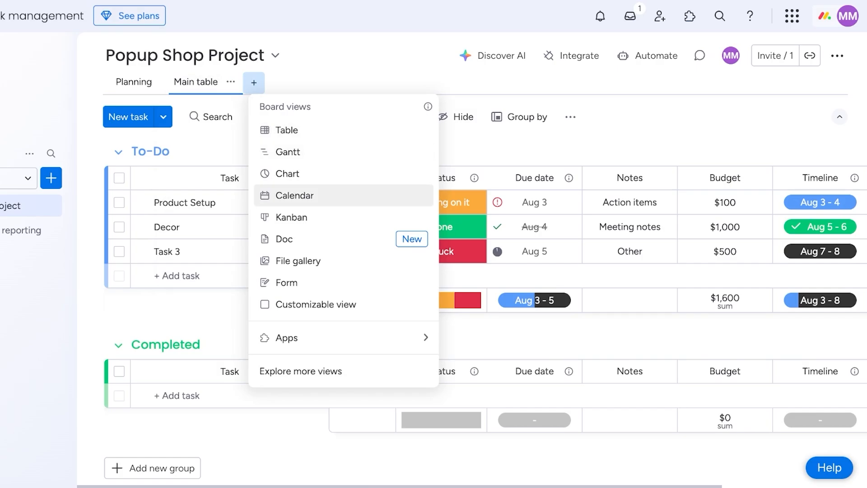
# Add a Kanban view renamed 'Task List', then go back to the Main table view.
pyautogui.click(291, 219)
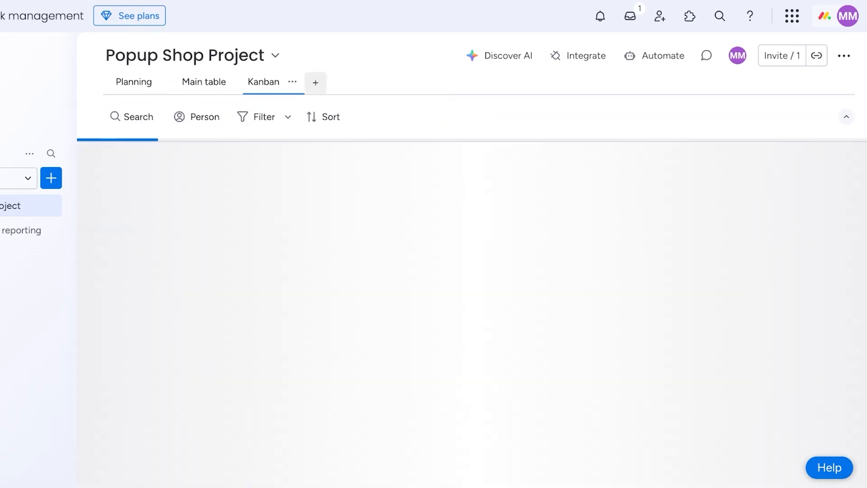
pyautogui.click(292, 81)
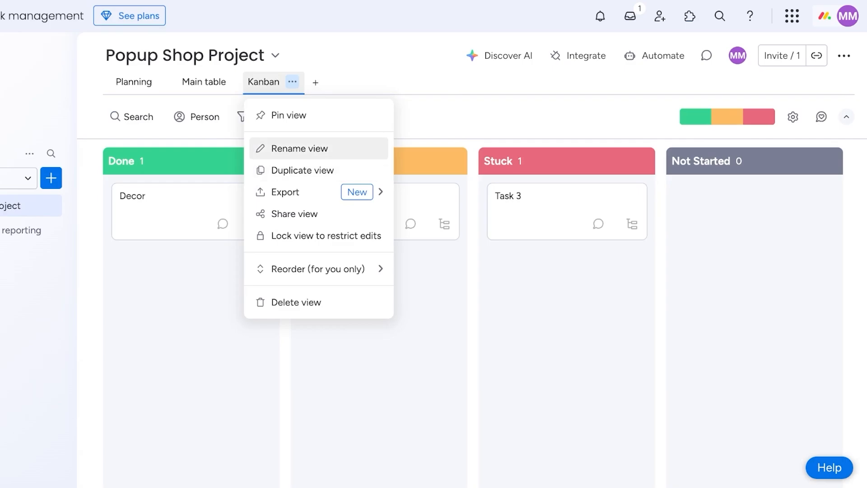
pyautogui.click(298, 148)
pyautogui.press('BackSpace')
pyautogui.press('BackSpace')
pyautogui.press('BackSpace')
pyautogui.press('BackSpace')
pyautogui.press('BackSpace')
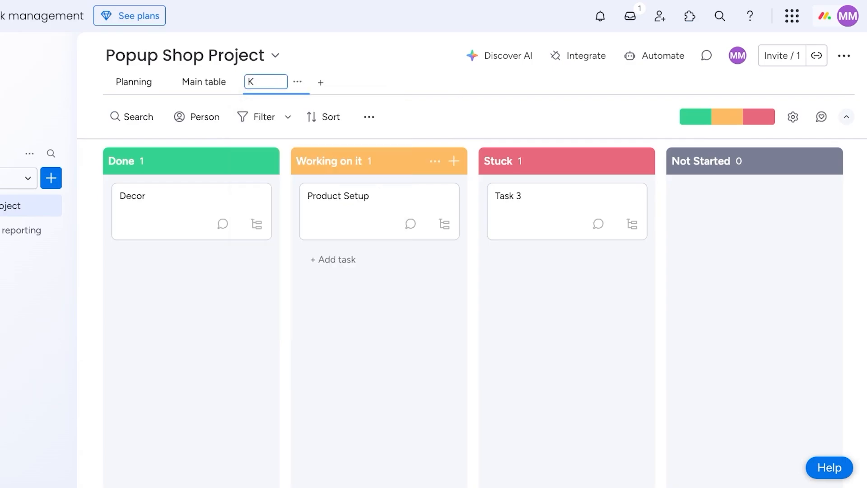
pyautogui.press('BackSpace')
pyautogui.write('Task List')
pyautogui.press('Return')
pyautogui.click(133, 82)
pyautogui.click(204, 81)
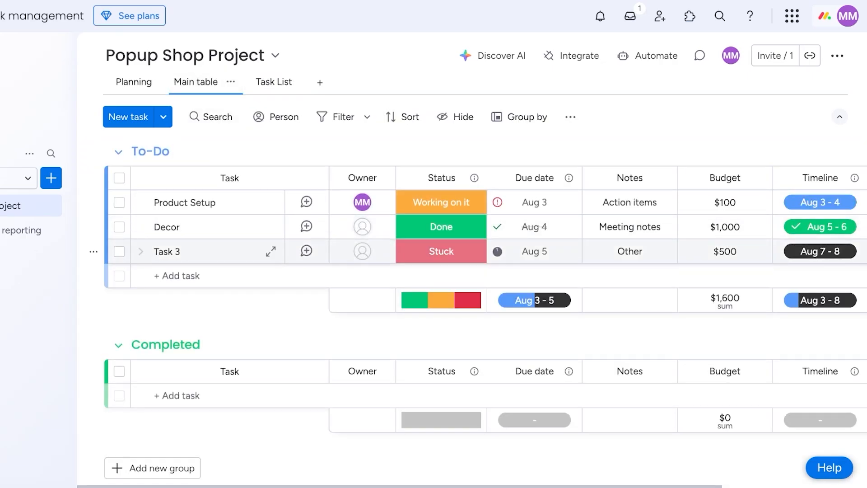
# Delete Task 3 from the To-Do group and open Product Setup's updates panel.
pyautogui.click(119, 251)
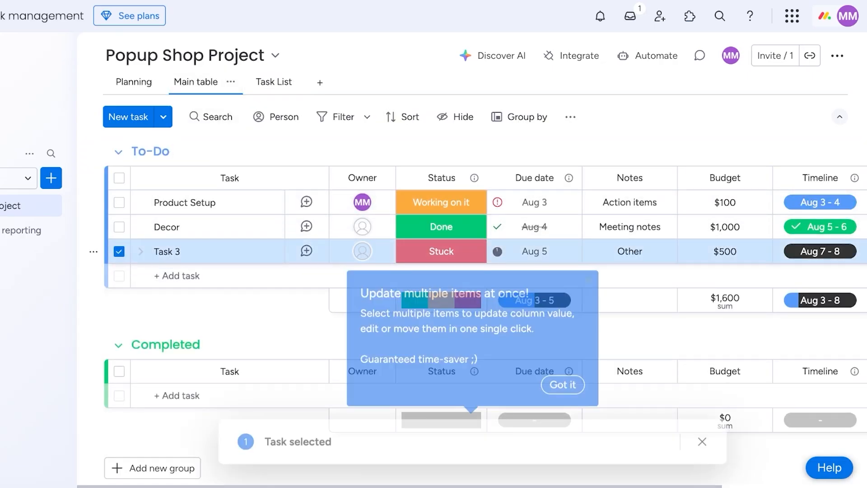
pyautogui.click(516, 440)
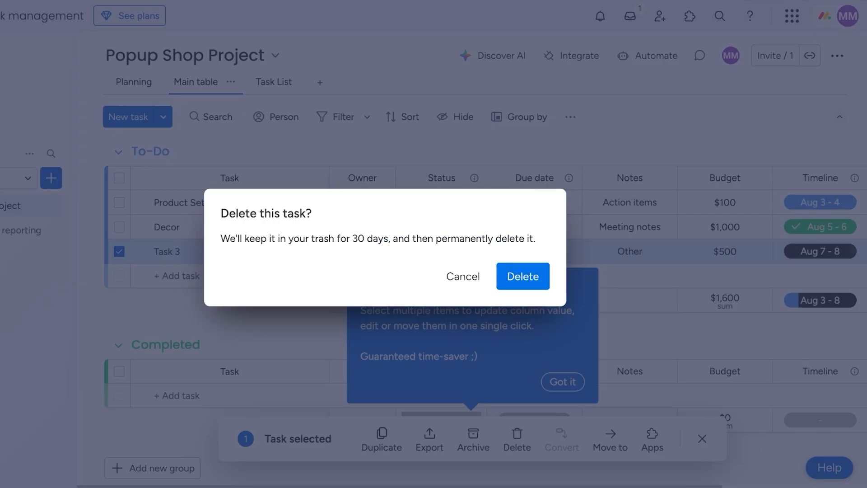
pyautogui.click(522, 276)
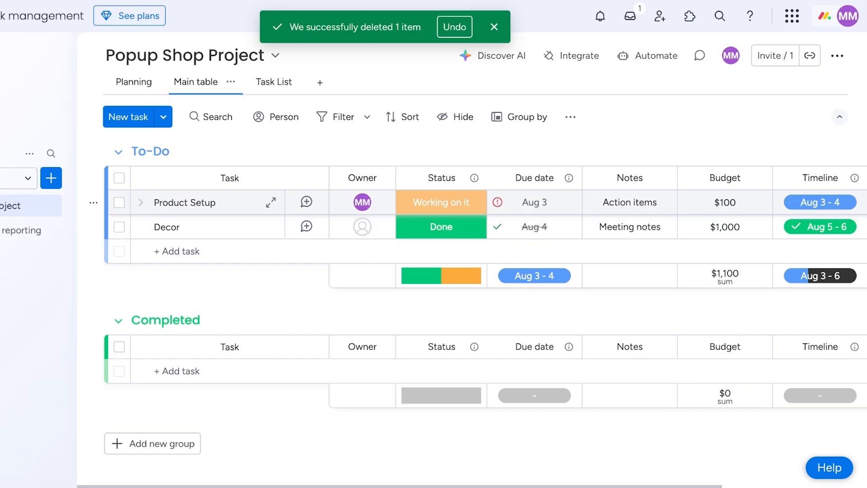
pyautogui.click(271, 202)
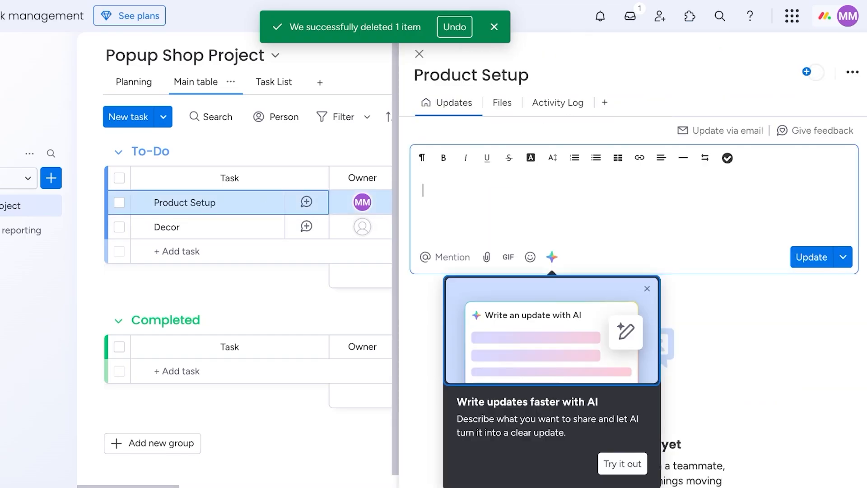
pyautogui.click(647, 288)
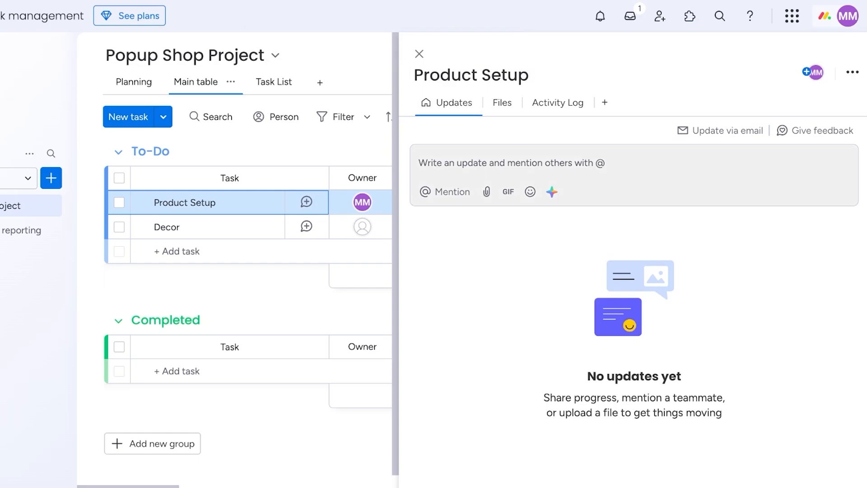
pyautogui.click(541, 163)
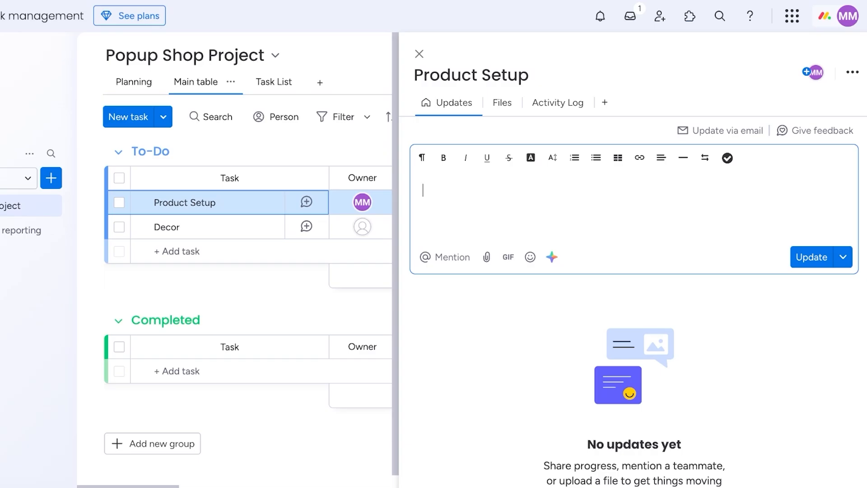
pyautogui.click(419, 53)
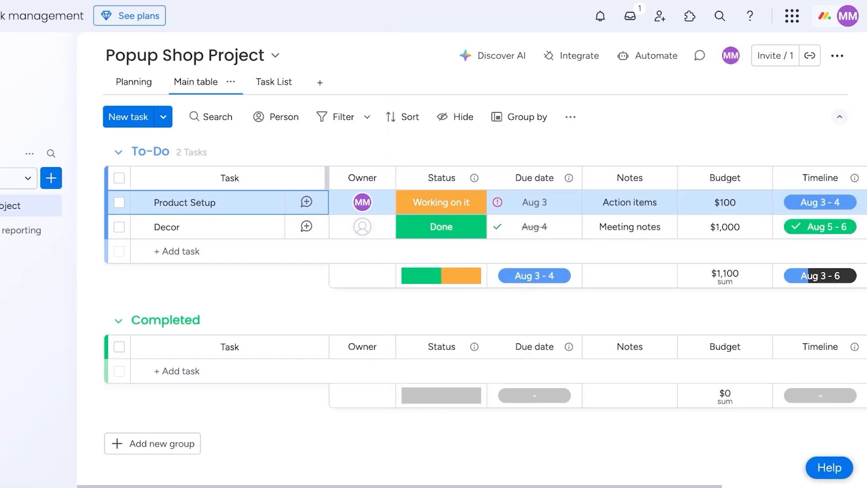
# Close the Product Setup updates panel and assign the other workspace member as Decor's owner.
pyautogui.click(306, 202)
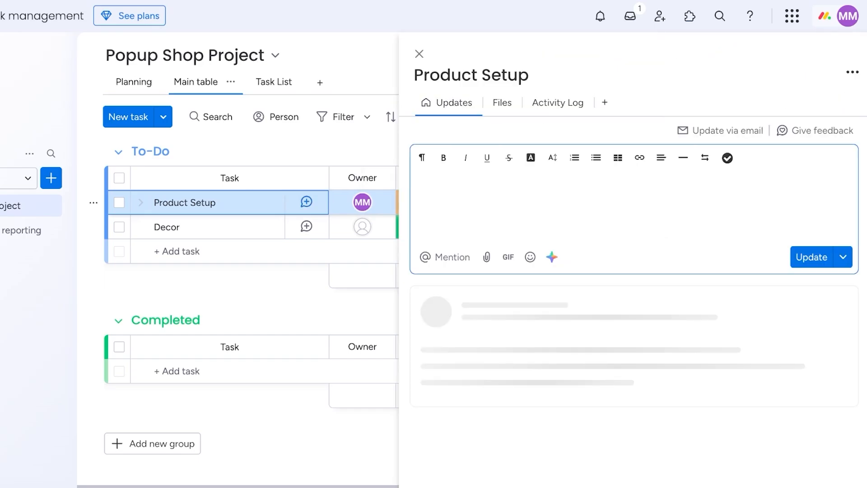
pyautogui.click(419, 54)
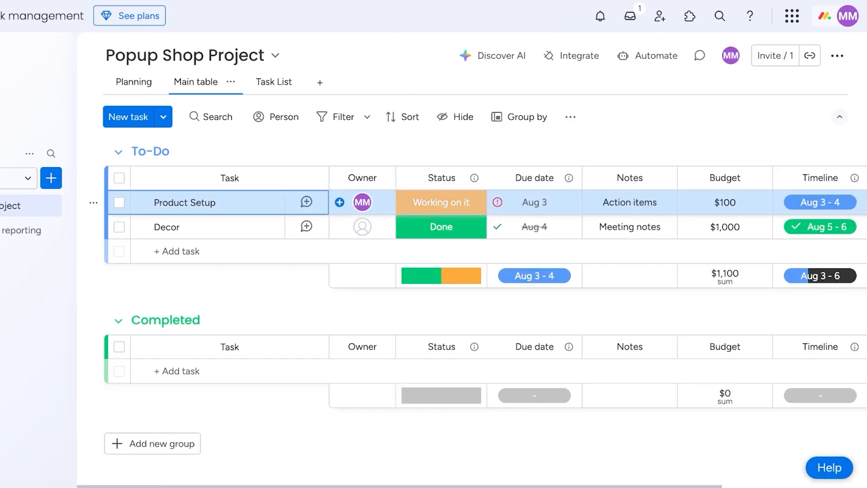
pyautogui.click(362, 226)
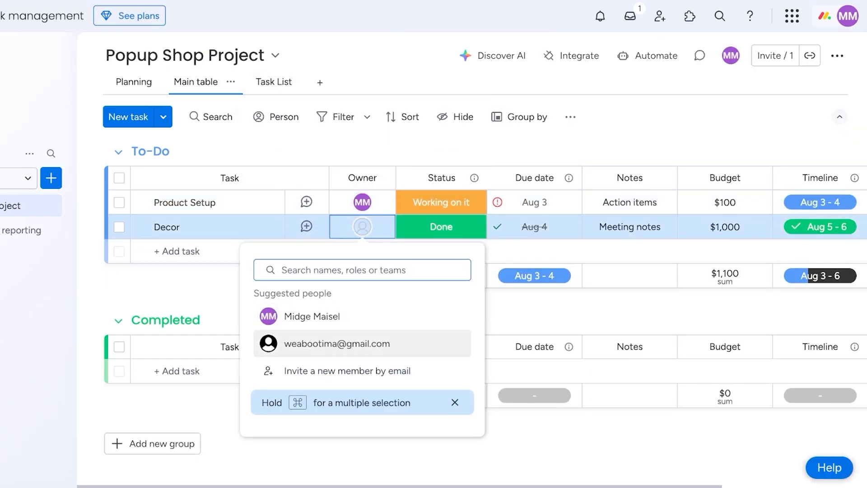
pyautogui.click(337, 343)
# Open the Status labels editor, then the Status column's options menu.
pyautogui.click(441, 202)
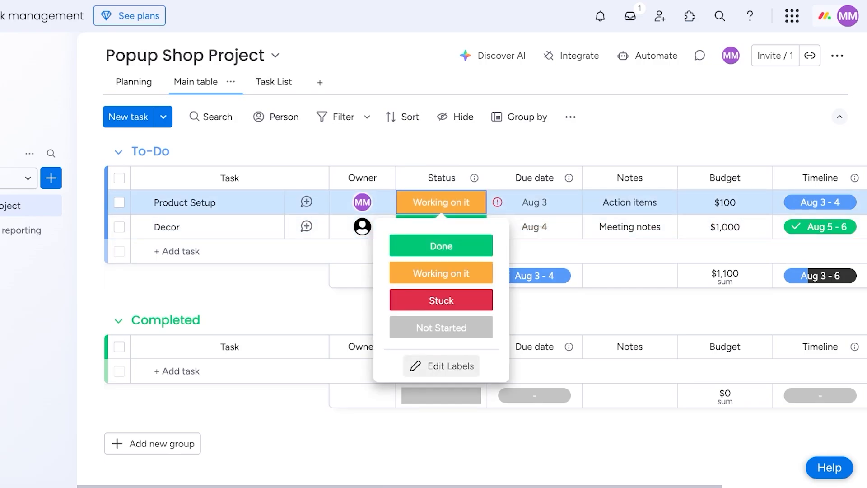
pyautogui.click(441, 366)
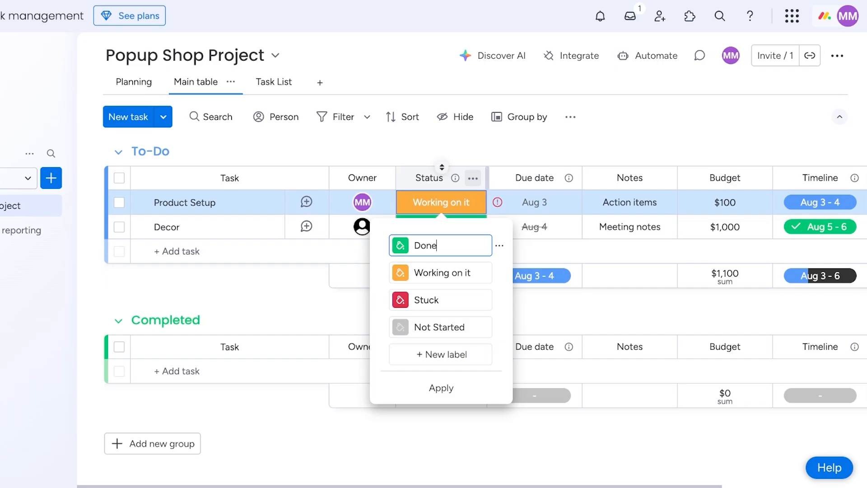
pyautogui.click(472, 178)
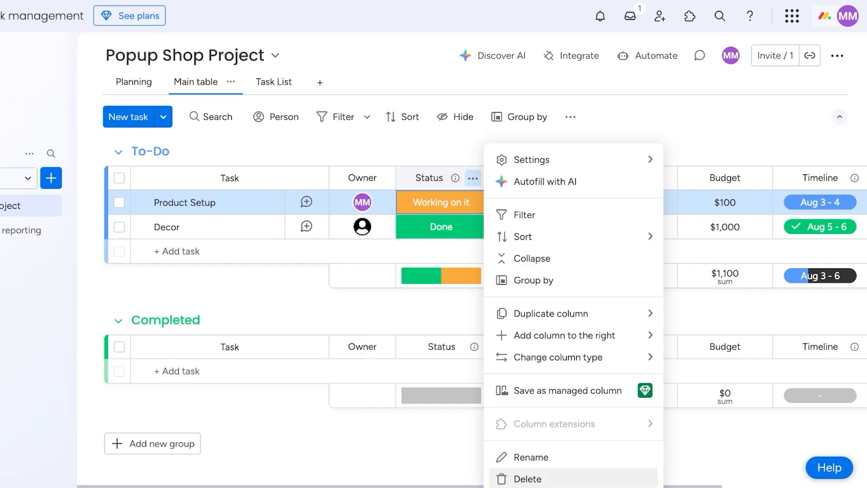
# Delete the Status column, then the Notes column, confirming each deletion.
pyautogui.click(527, 479)
pyautogui.click(549, 106)
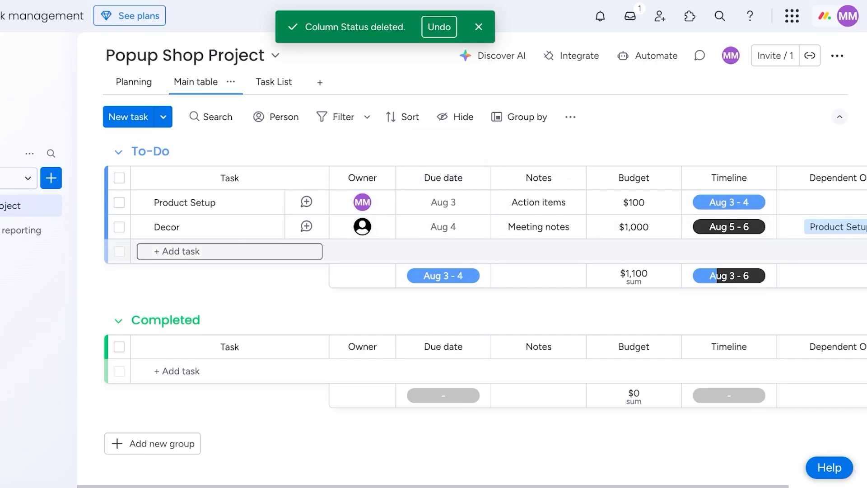
pyautogui.click(571, 178)
pyautogui.click(627, 478)
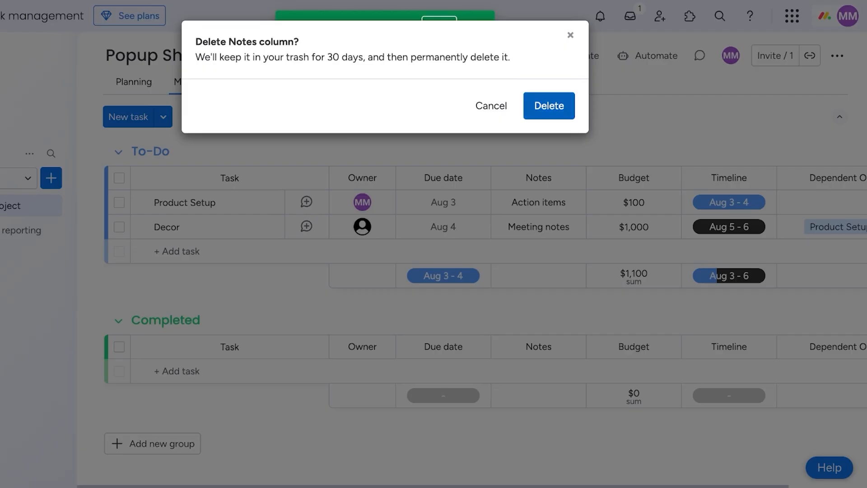
pyautogui.click(549, 104)
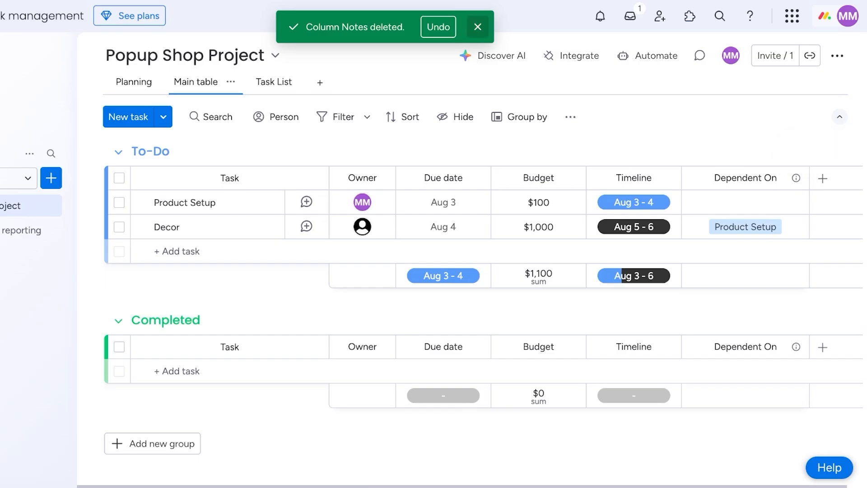
pyautogui.click(478, 27)
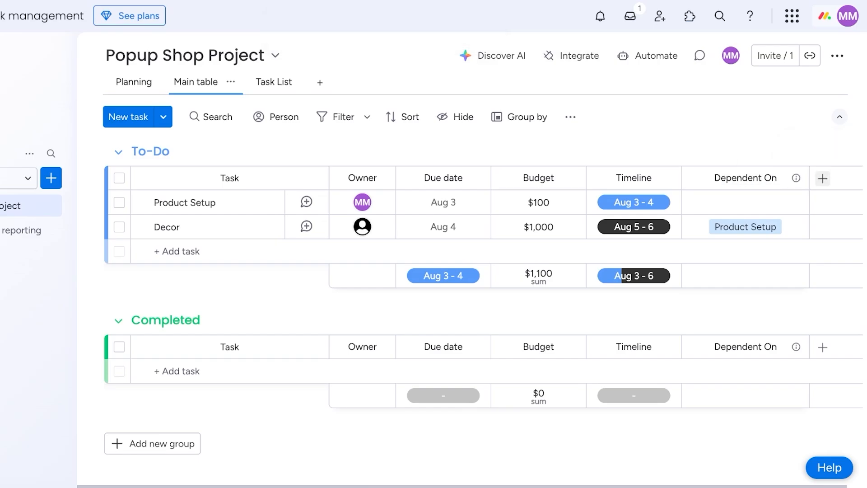
pyautogui.click(822, 178)
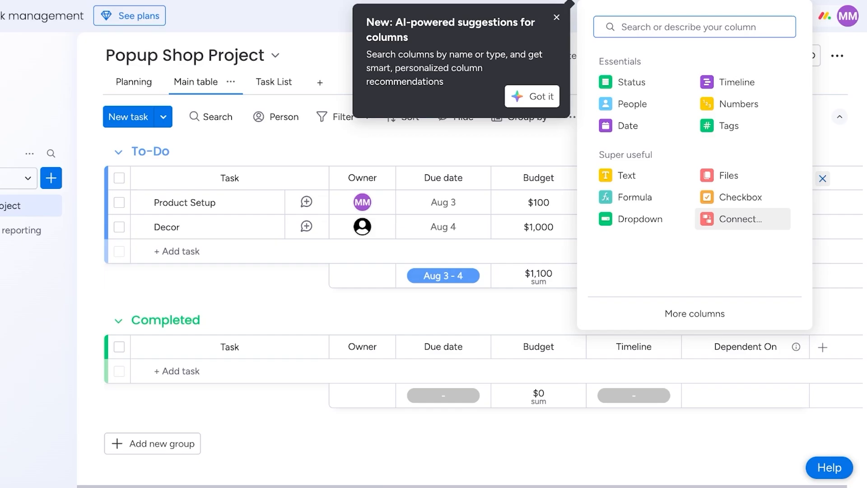
# Add a Status-type column at the end of the To-Do table and begin titling it 'Teams'.
pyautogui.click(532, 96)
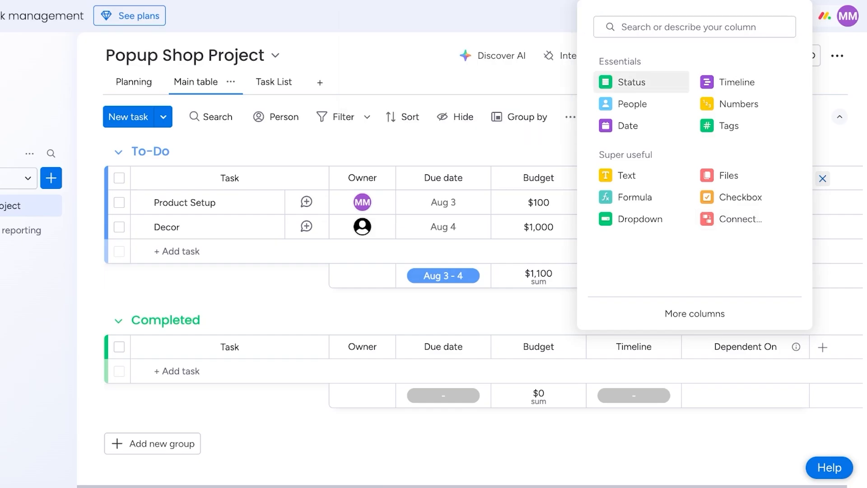
pyautogui.click(822, 178)
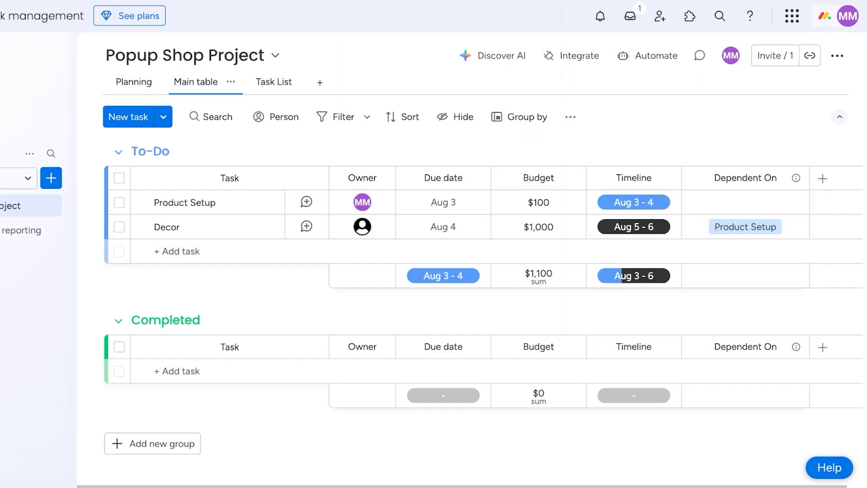
pyautogui.click(822, 178)
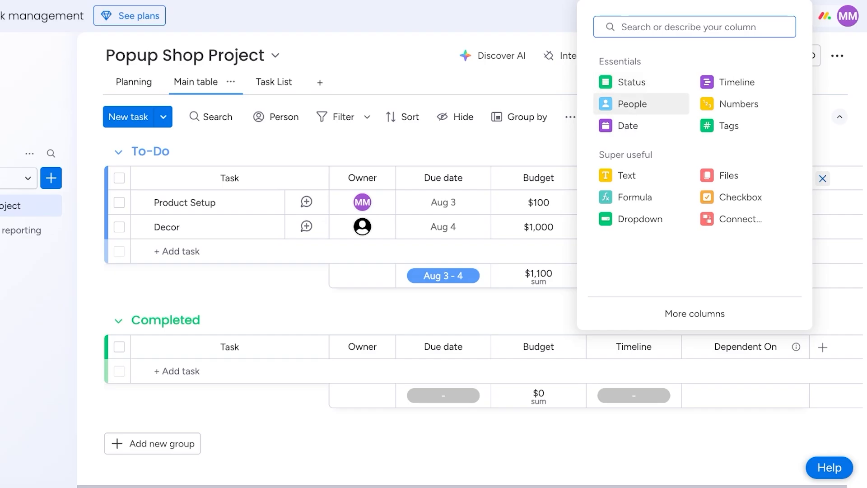
pyautogui.click(632, 81)
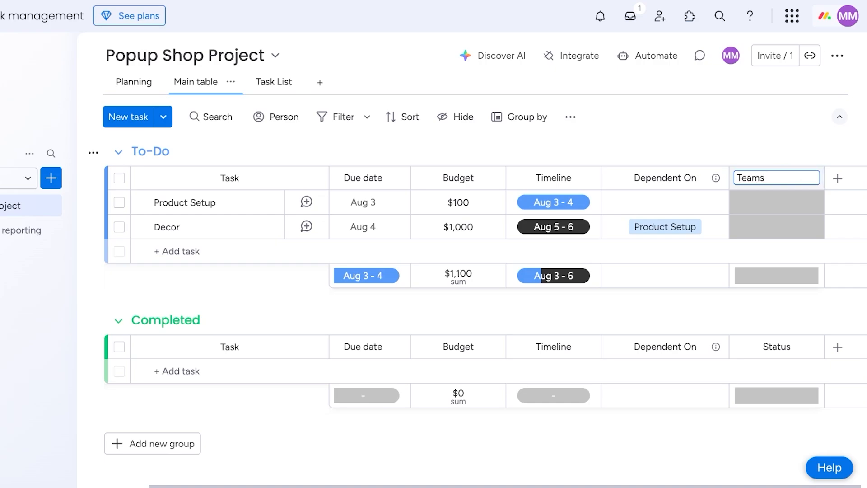
# Confirm the 'Teams' column title and rename its labels to Team A, Team B and Team C.
pyautogui.press('Return')
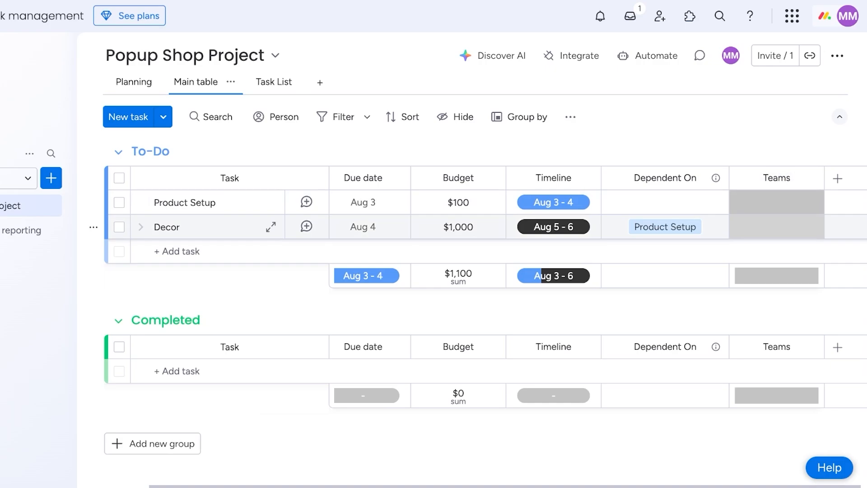
pyautogui.click(777, 202)
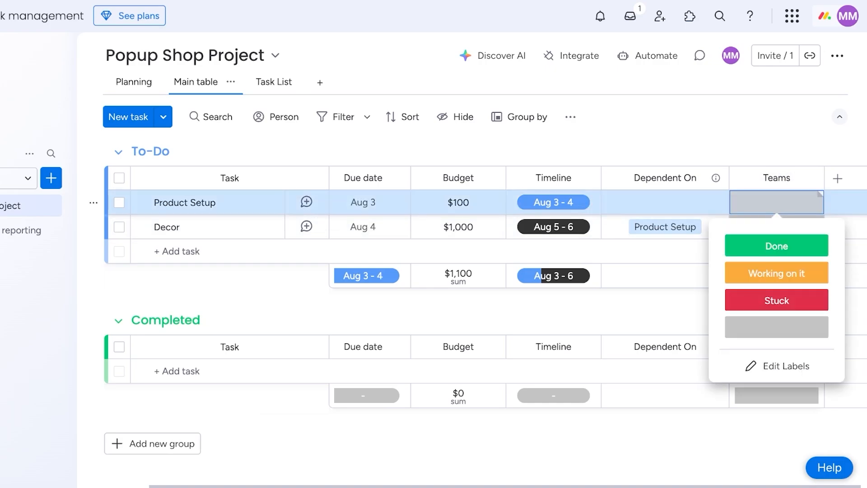
pyautogui.click(777, 365)
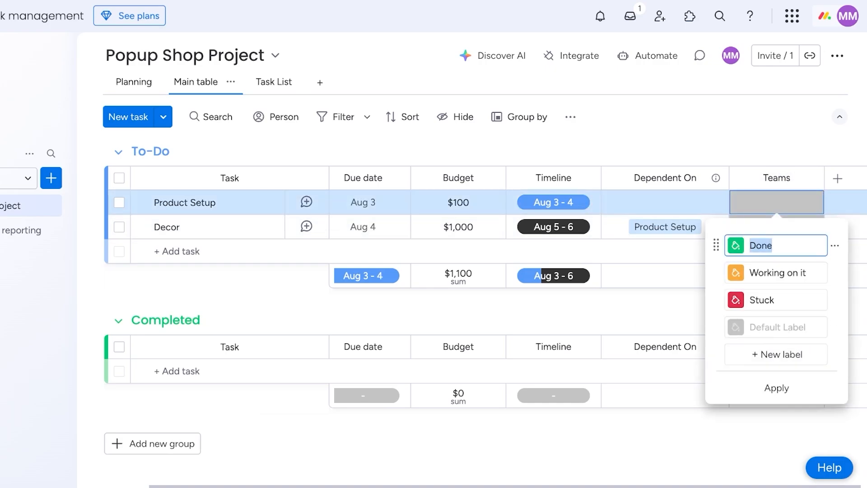
pyautogui.press('BackSpace')
pyautogui.tripleClick(768, 273)
pyautogui.write('Team B')
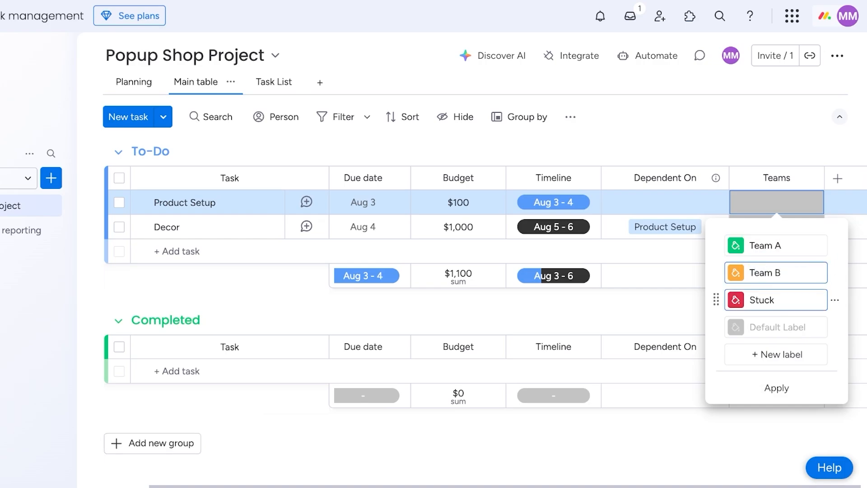
pyautogui.tripleClick(766, 300)
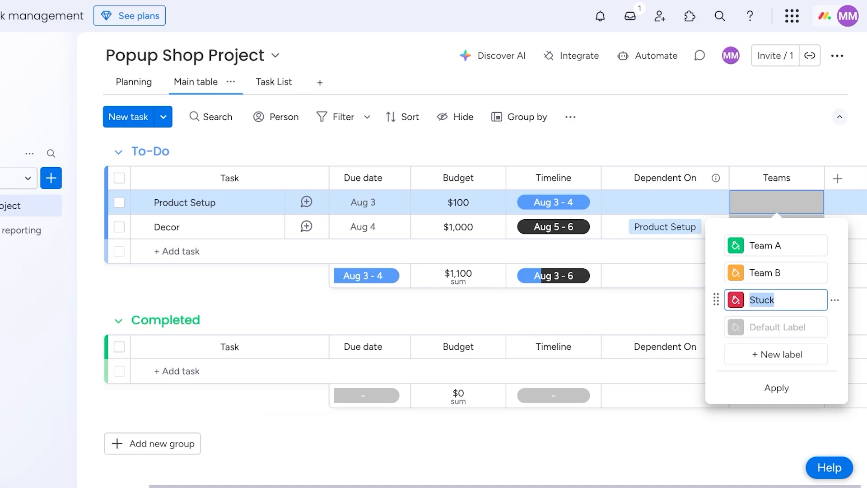
pyautogui.write('Team C')
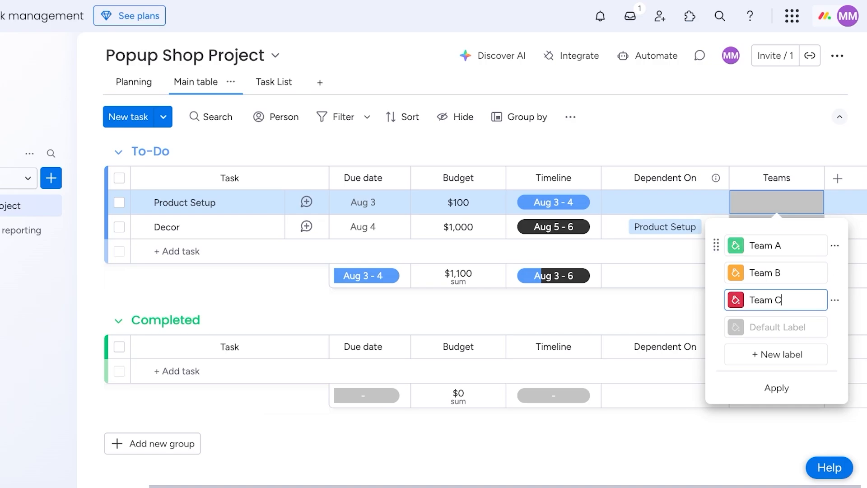
# Recolour Team A pink, Team B green and Team C light blue, and apply the labels.
pyautogui.click(735, 245)
pyautogui.click(761, 316)
pyautogui.click(736, 273)
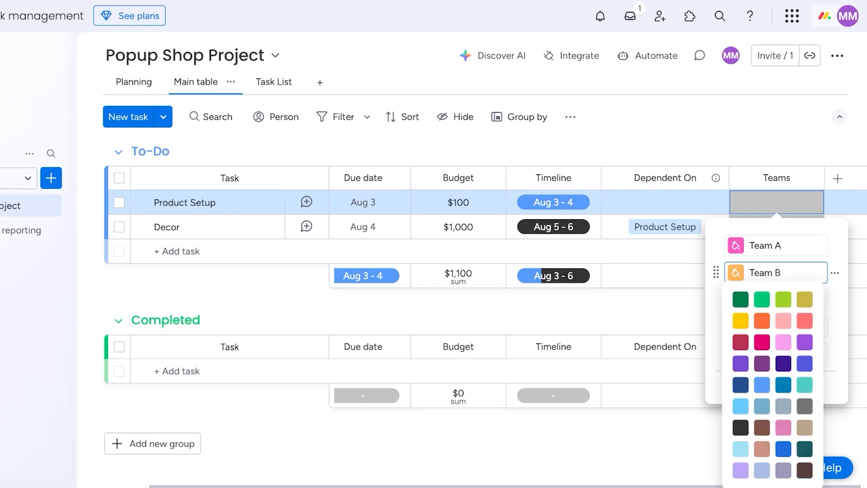
pyautogui.click(762, 299)
pyautogui.click(736, 300)
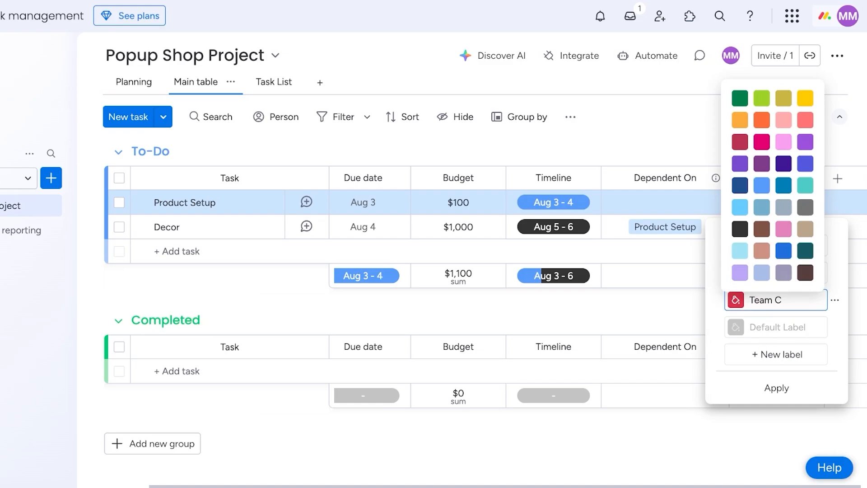
pyautogui.click(761, 272)
pyautogui.click(776, 387)
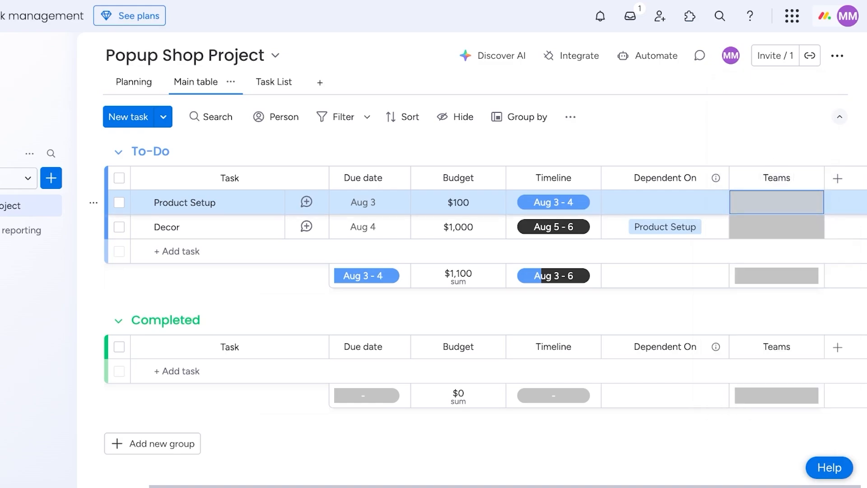
# Assign Team B to Product Setup and Team A to Decor.
pyautogui.click(776, 202)
pyautogui.click(776, 271)
pyautogui.click(776, 226)
pyautogui.click(776, 269)
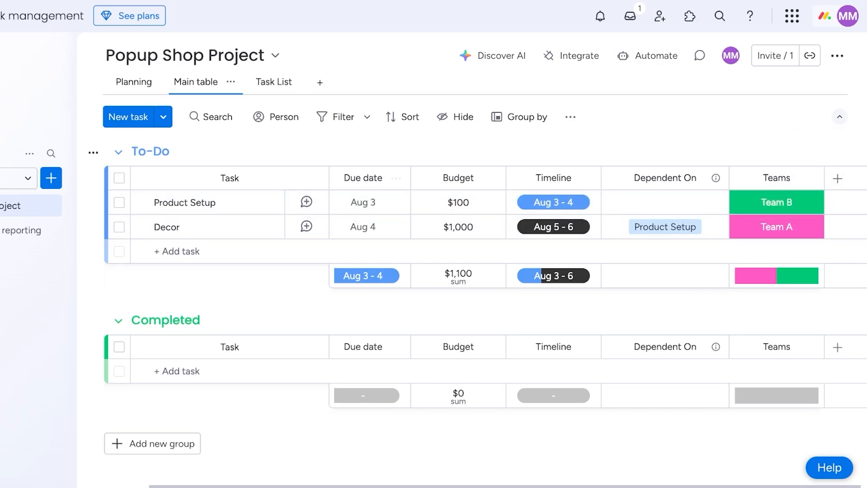
pyautogui.click(158, 251)
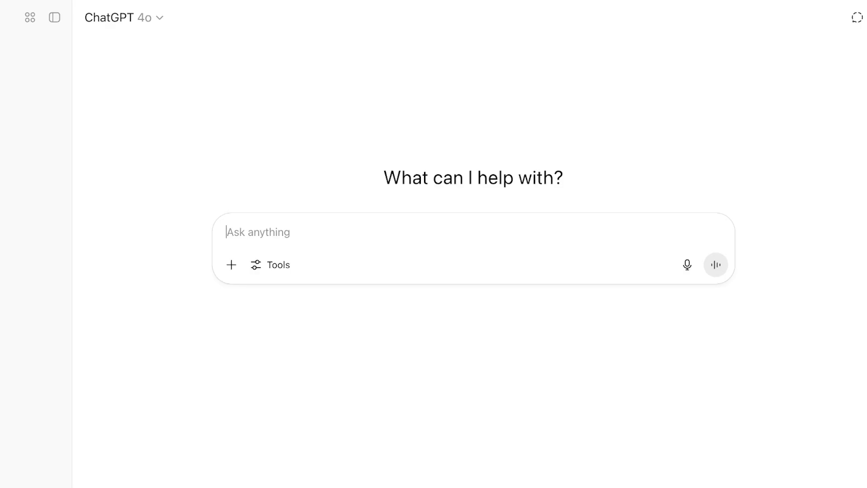
# Ask ChatGPT to 'create tasks for a popup at a store'.
pyautogui.write('crea')
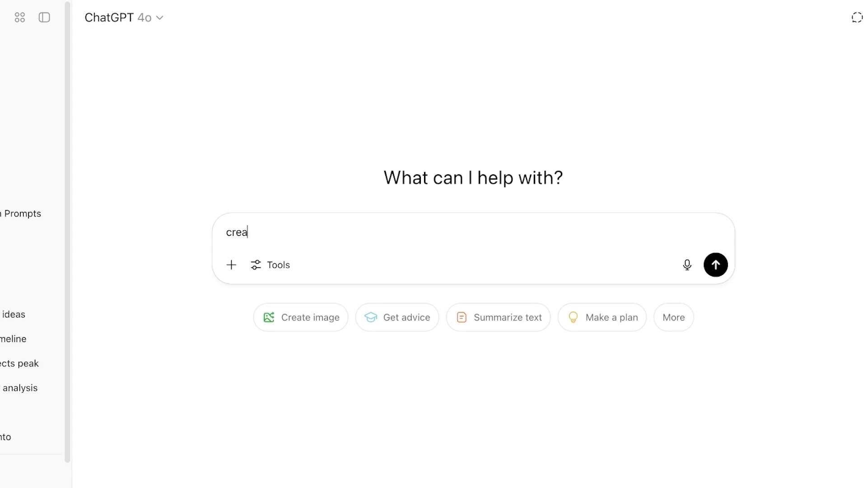
pyautogui.write('te tasks for a produc')
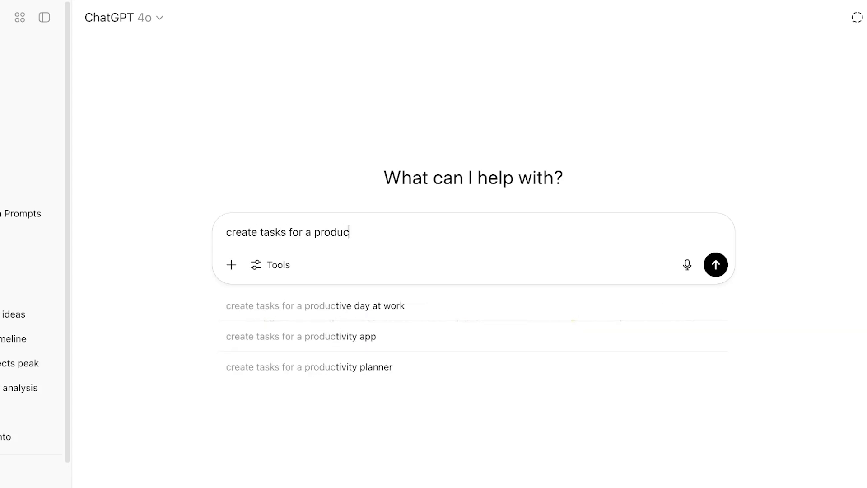
pyautogui.press('BackSpace')
pyautogui.press('BackSpace')
pyautogui.press('BackSpace')
pyautogui.press('BackSpace')
pyautogui.press('BackSpace')
pyautogui.write('opup at a store')
pyautogui.press('Return')
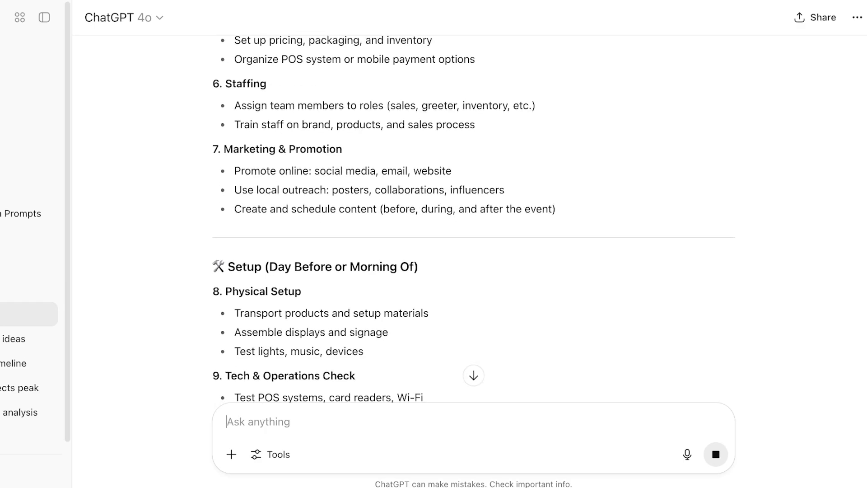
# Select the task list in ChatGPT's reply and copy it.
pyautogui.moveTo(505, 190); pyautogui.dragTo(288, 131)
pyautogui.scroll(10, 273, 164)
pyautogui.scroll(-4, 288, 130)
pyautogui.click(289, 130)
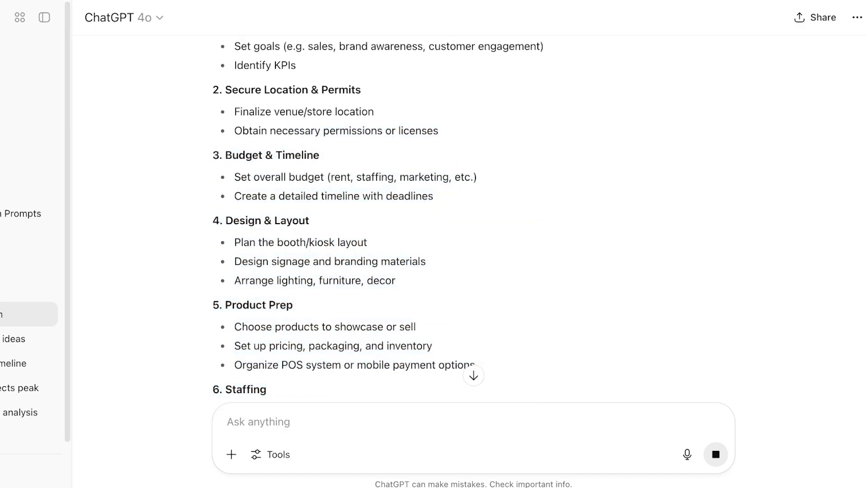
pyautogui.scroll(-4, 289, 130)
pyautogui.moveTo(504, 327); pyautogui.dragTo(213, 185)
pyautogui.scroll(7, 226, 167)
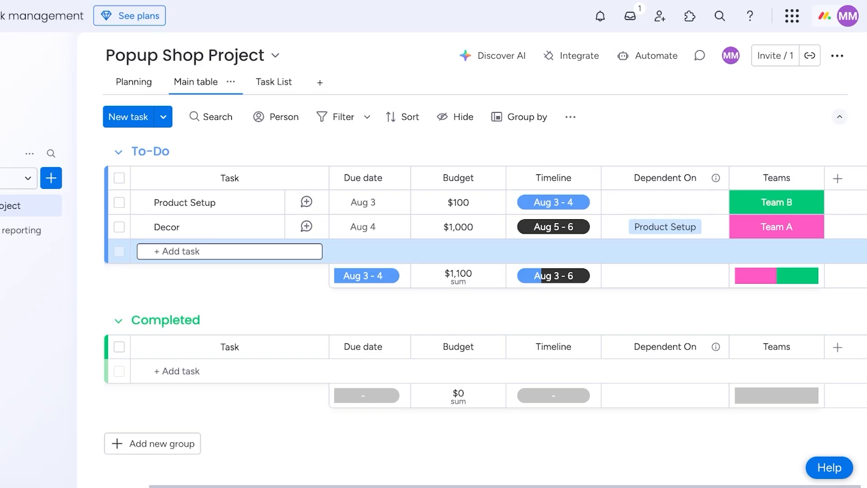
# Paste the copied ChatGPT tasks into the To-Do group as new tasks.
pyautogui.hotkey('ctrl', 'v')
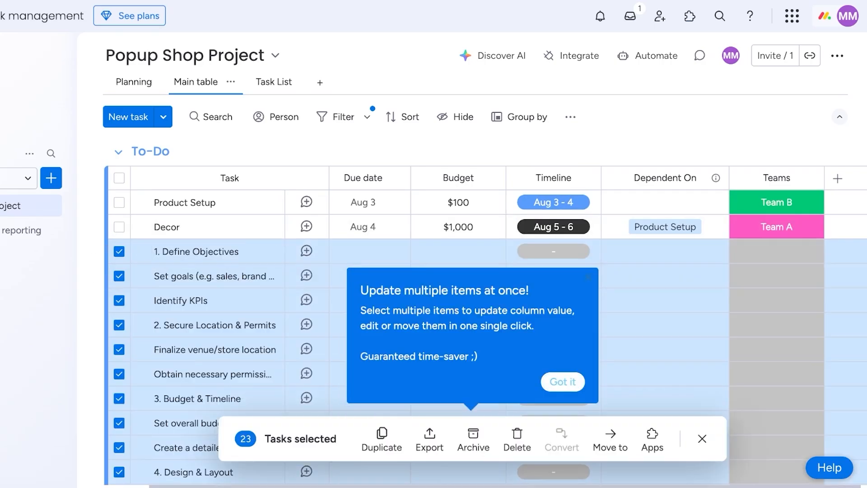
pyautogui.click(562, 381)
pyautogui.click(702, 438)
pyautogui.scroll(-12, 550, 246)
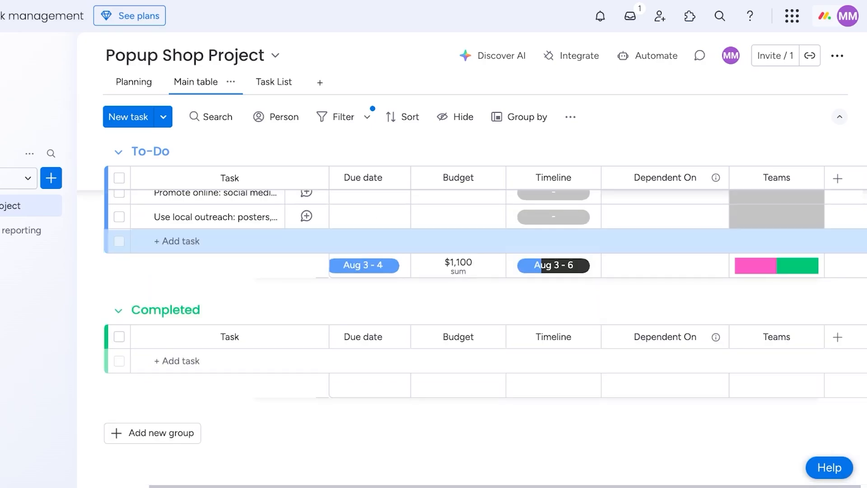
pyautogui.scroll(12, 484, 325)
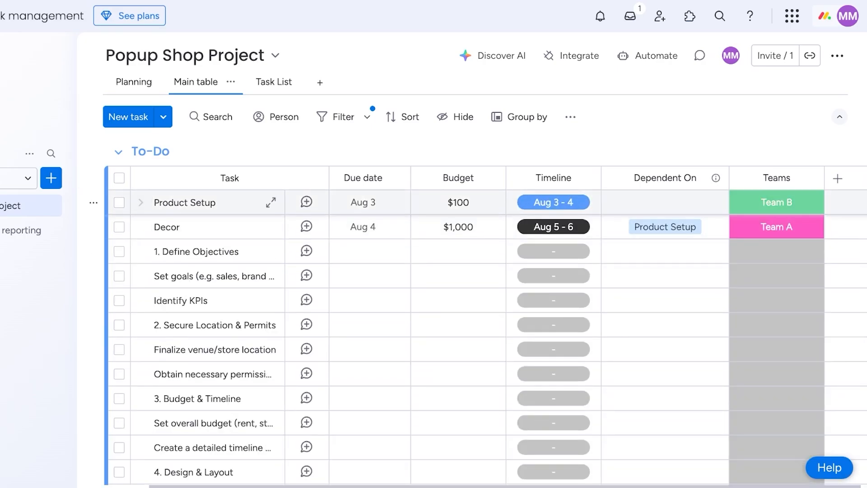
# Delete the original Product Setup and Decor tasks.
pyautogui.click(119, 202)
pyautogui.click(119, 226)
pyautogui.click(516, 438)
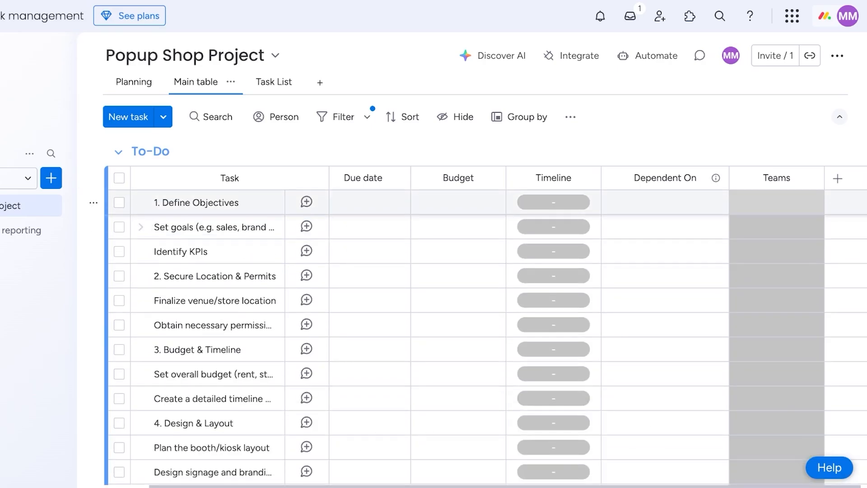
# Delete the numbered phase heading rows 1 through 7, leaving only the actual tasks.
pyautogui.click(120, 202)
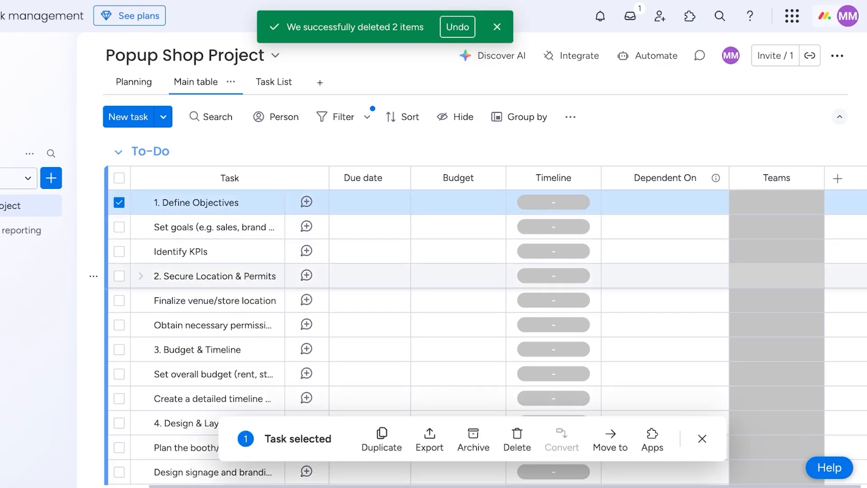
pyautogui.click(119, 276)
pyautogui.click(119, 349)
pyautogui.scroll(-1, 120, 357)
pyautogui.click(119, 391)
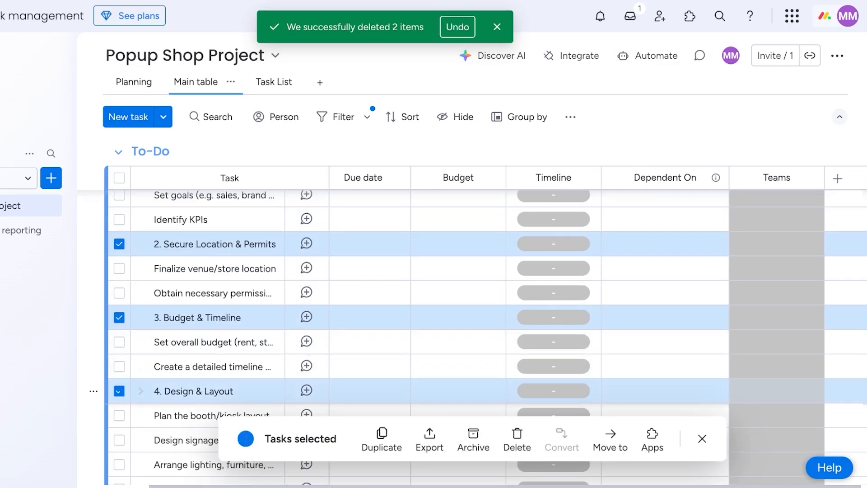
pyautogui.scroll(-5, 452, 316)
pyautogui.click(119, 329)
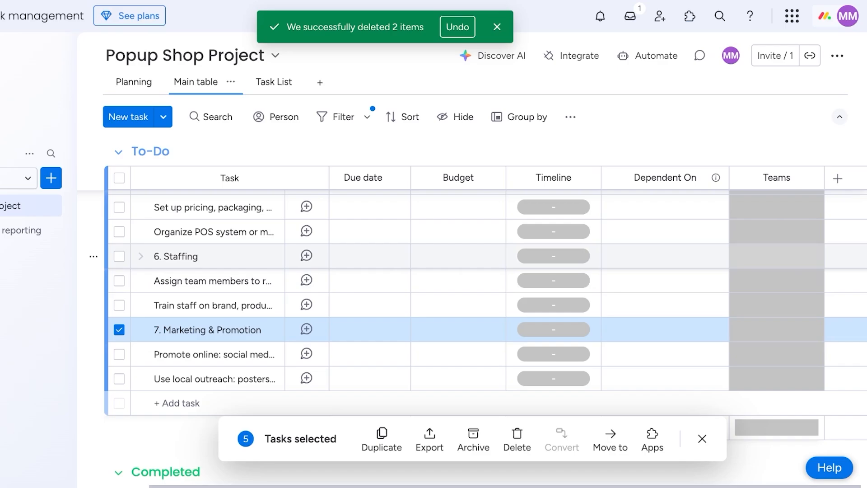
pyautogui.click(119, 256)
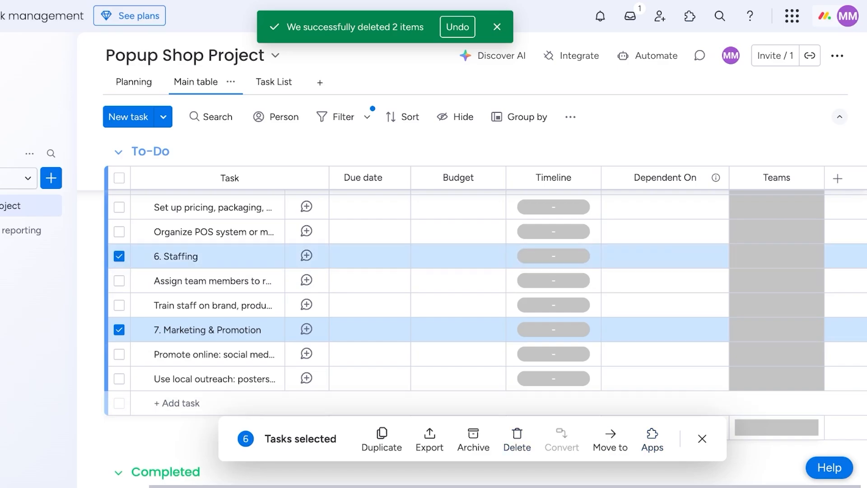
pyautogui.click(517, 440)
pyautogui.click(522, 274)
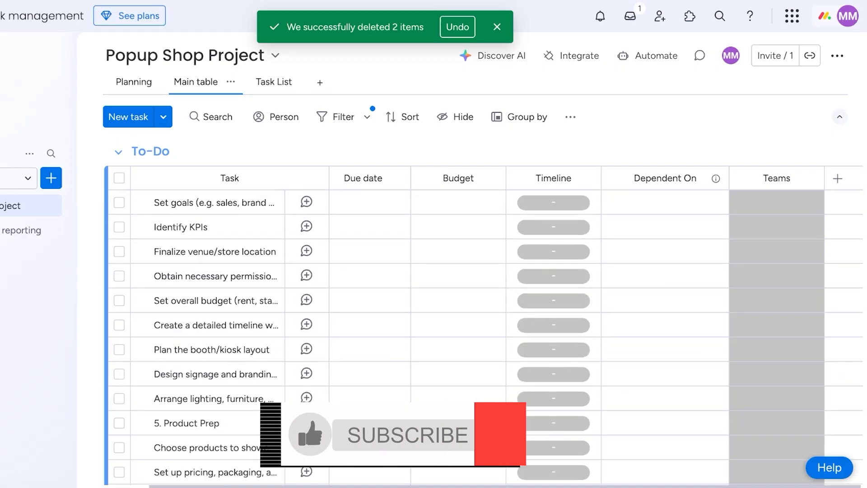
pyautogui.click(119, 423)
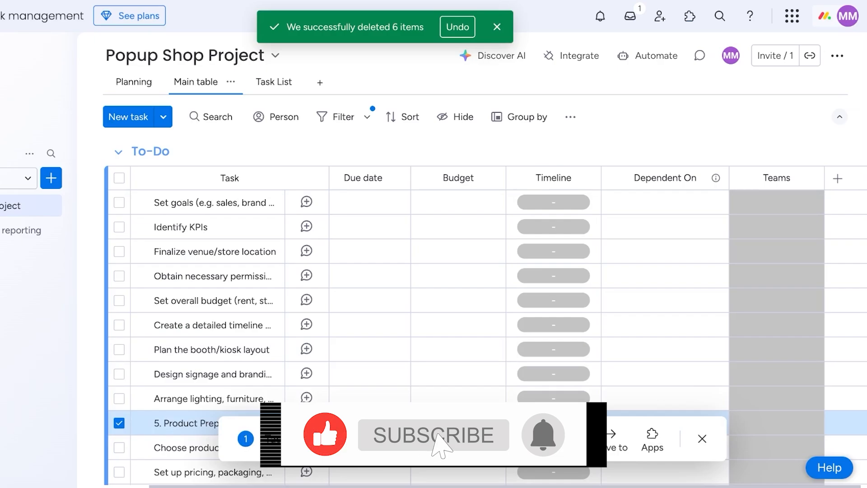
pyautogui.click(517, 440)
pyautogui.click(522, 276)
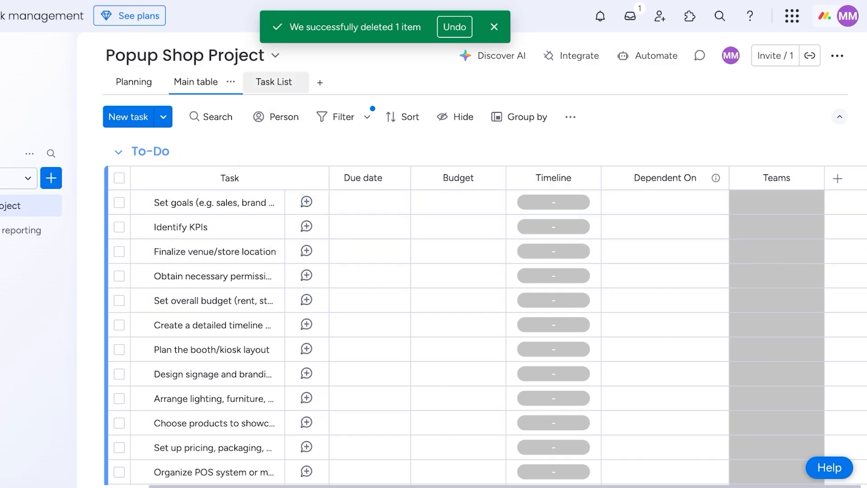
# Browse the Planning view's Gantt chart, toggling its item list and baseline settings.
pyautogui.click(131, 81)
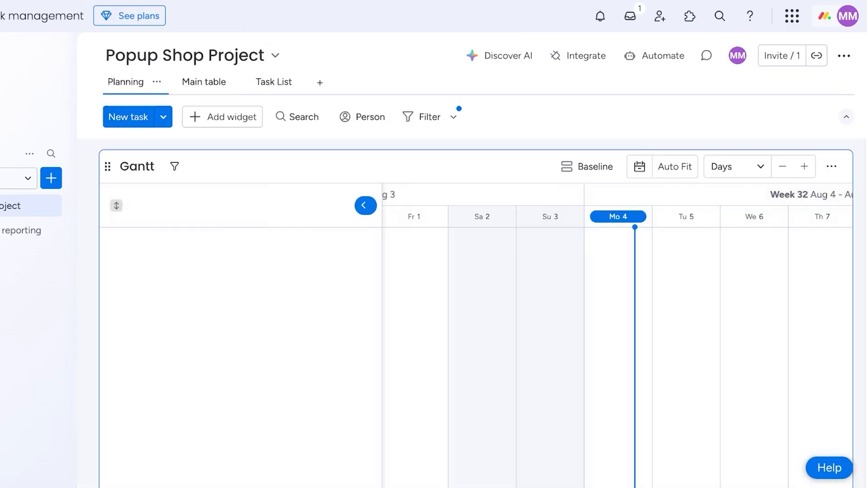
pyautogui.click(366, 181)
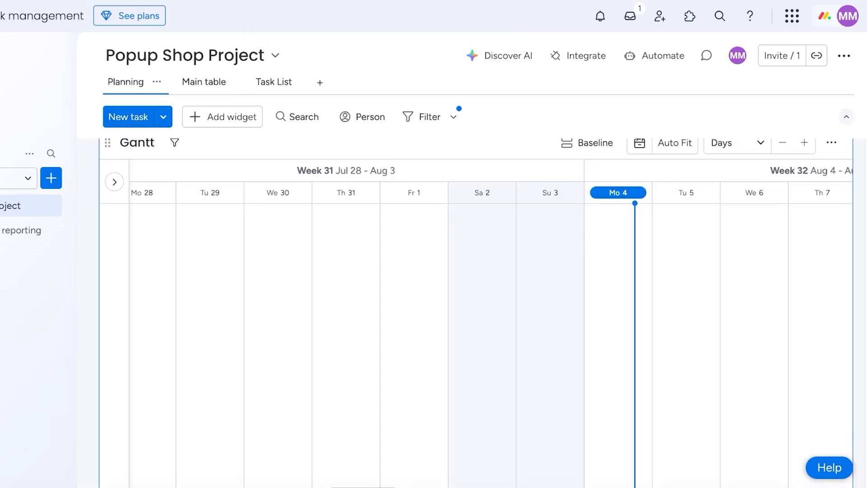
pyautogui.hscroll(5, 491, 322)
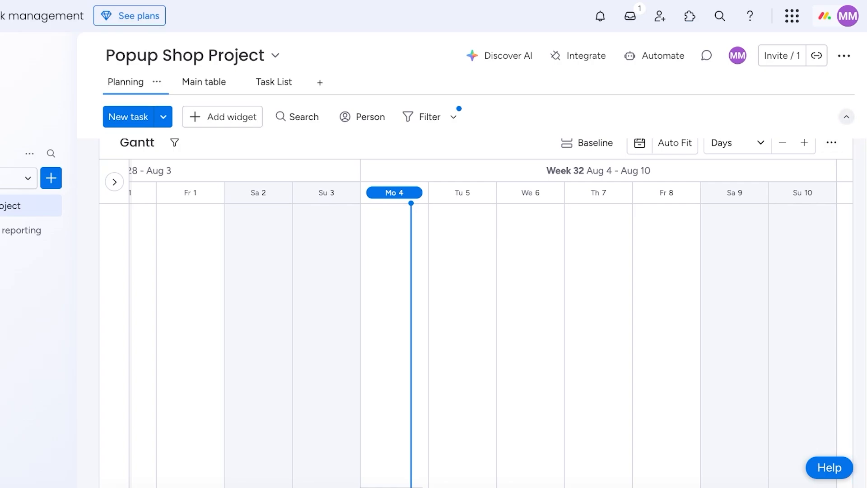
pyautogui.click(846, 116)
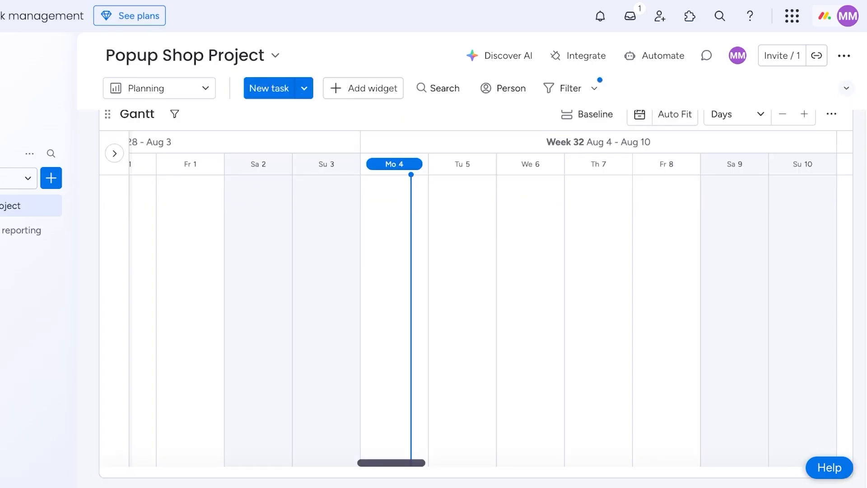
pyautogui.click(159, 88)
pyautogui.click(155, 154)
pyautogui.click(114, 153)
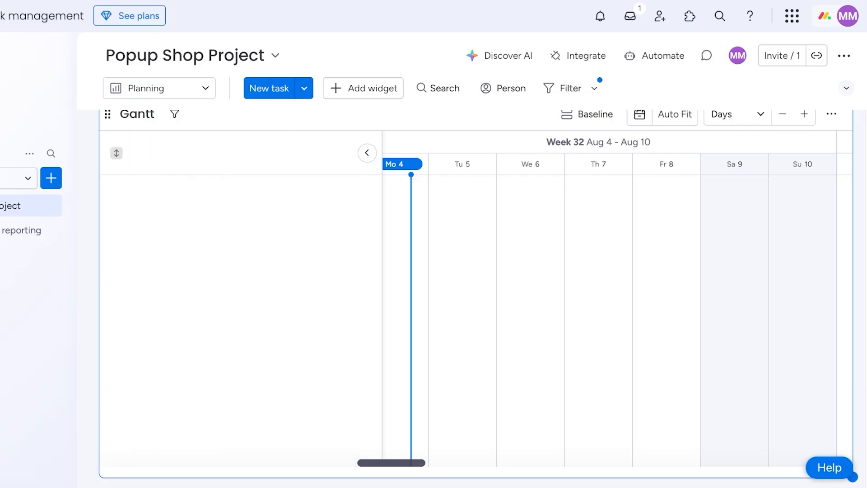
pyautogui.hscroll(-1, 617, 297)
pyautogui.hscroll(3, 617, 298)
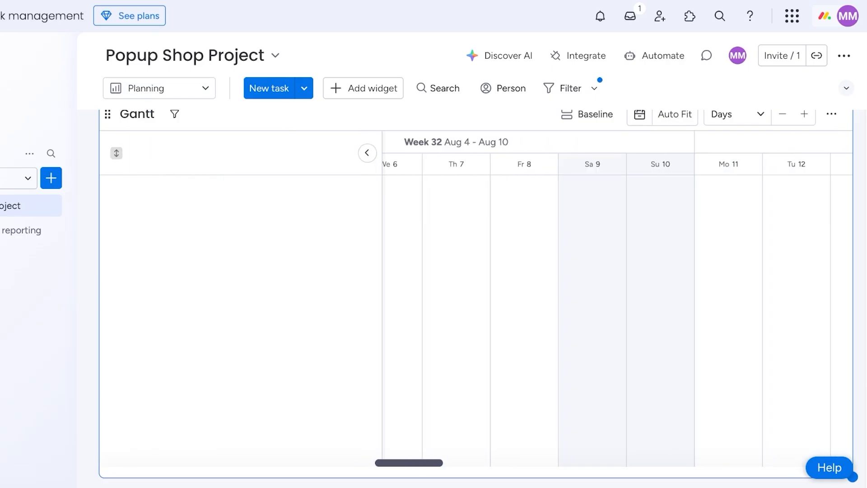
pyautogui.click(588, 114)
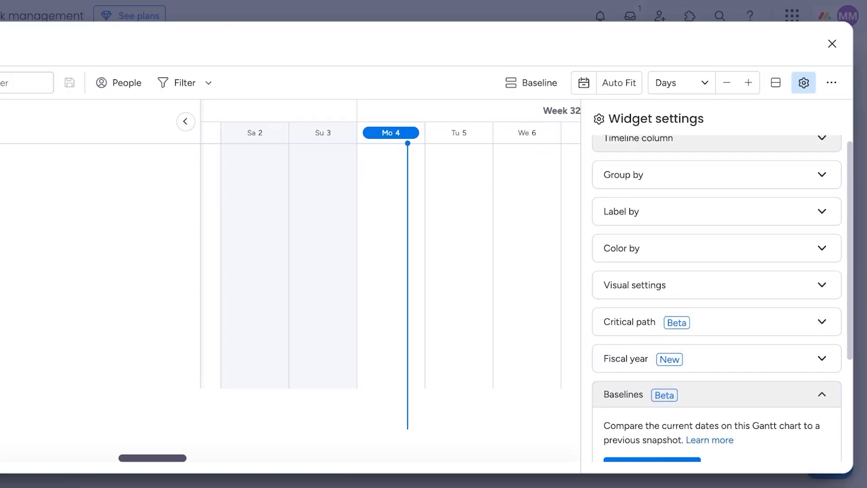
pyautogui.click(831, 44)
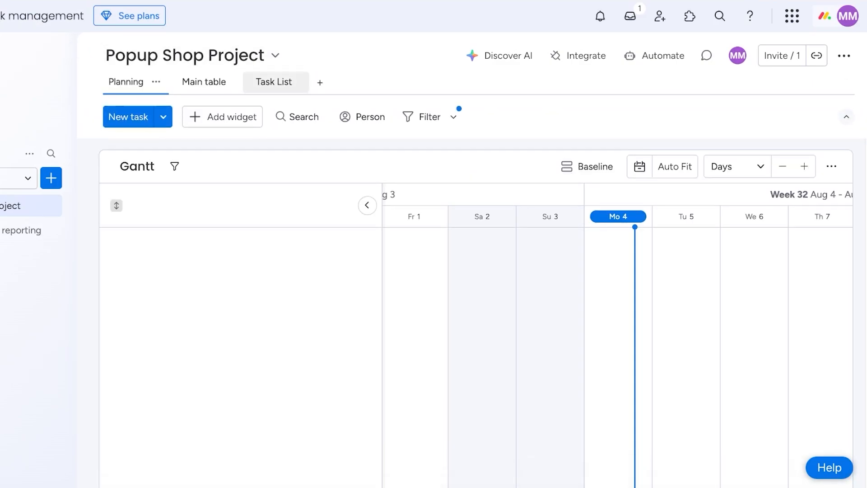
# Add a Calendar view to the board and check its widget settings.
pyautogui.click(320, 82)
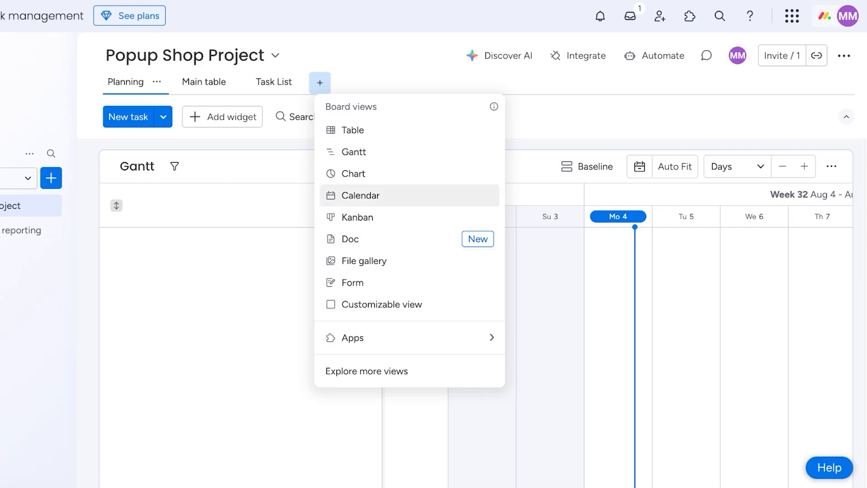
pyautogui.click(360, 195)
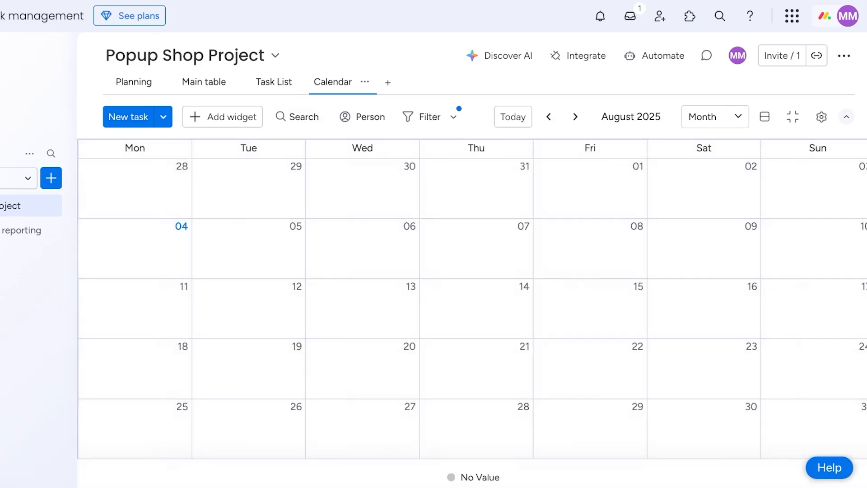
pyautogui.click(820, 117)
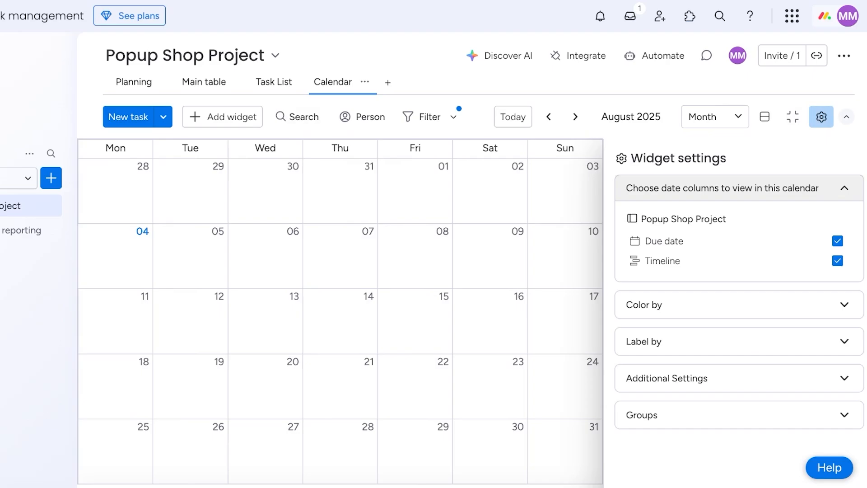
pyautogui.click(821, 116)
pyautogui.click(792, 116)
pyautogui.scroll(-1, 476, 311)
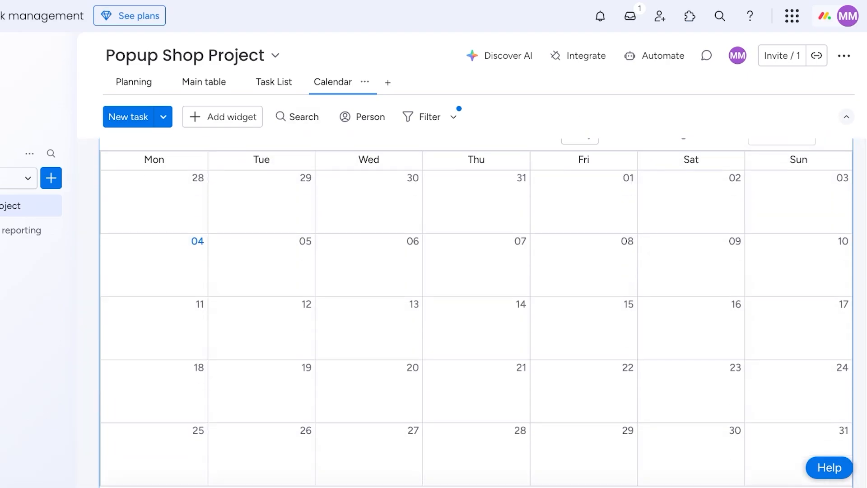
pyautogui.scroll(1, 799, 293)
# Show the calendar widget full screen and browse its date settings.
pyautogui.click(831, 166)
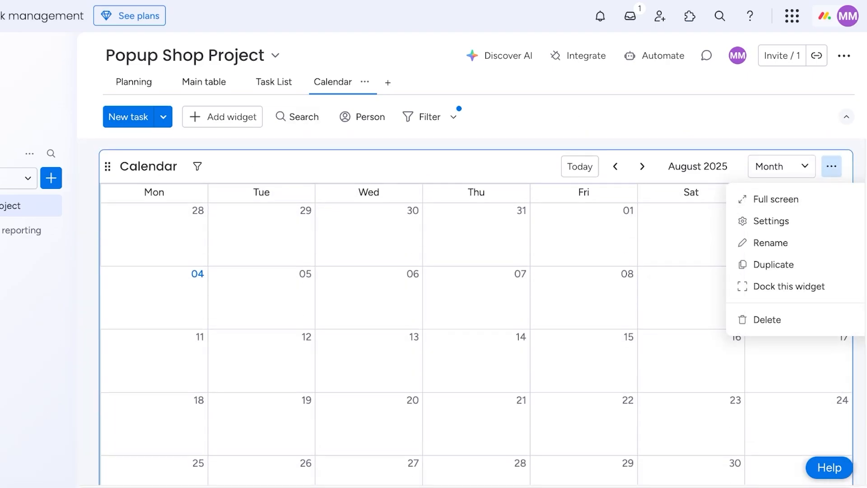
pyautogui.click(776, 199)
pyautogui.click(803, 83)
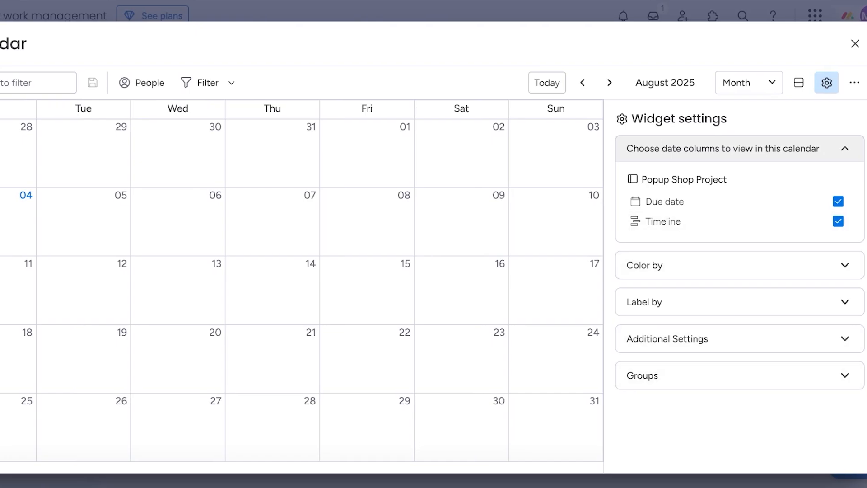
pyautogui.click(740, 149)
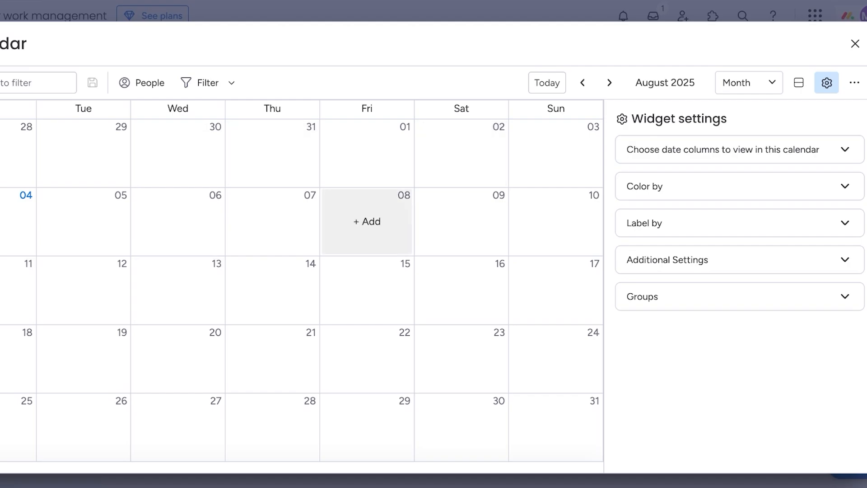
# Discard a trial item on Friday Aug 8 and delete the Calendar view.
pyautogui.click(366, 221)
pyautogui.click(594, 70)
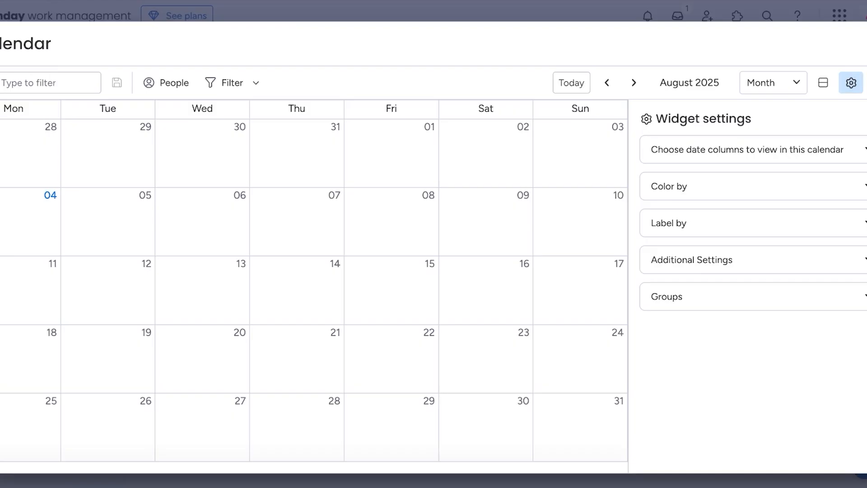
pyautogui.click(364, 81)
# Delete the Calendar view, switch to the Planning dashboard, and open the Gantt baseline settings.
pyautogui.click(352, 302)
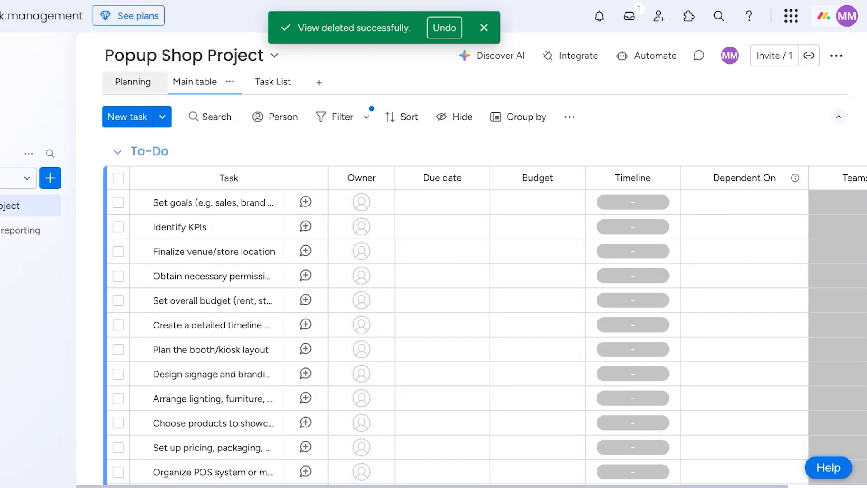
pyautogui.click(132, 82)
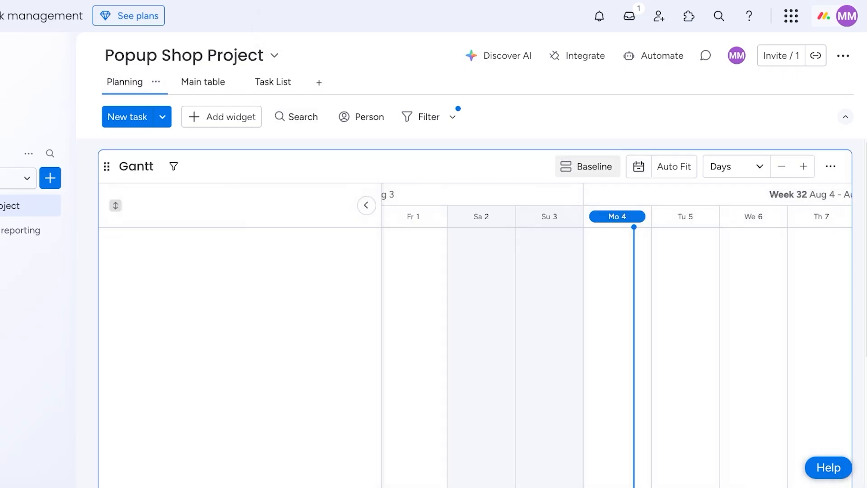
pyautogui.click(587, 167)
# Expand and collapse the Timeline column, Critical path, Fiscal year and Baselines settings sections.
pyautogui.click(736, 148)
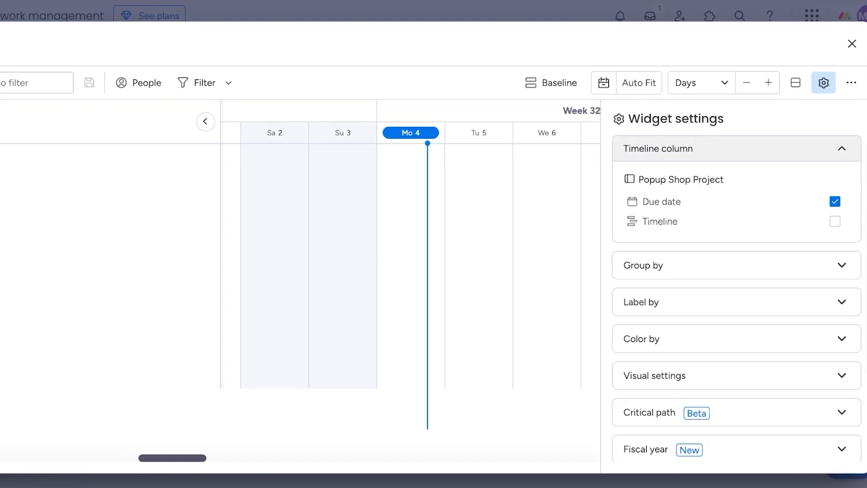
pyautogui.click(736, 149)
pyautogui.scroll(-1, 736, 334)
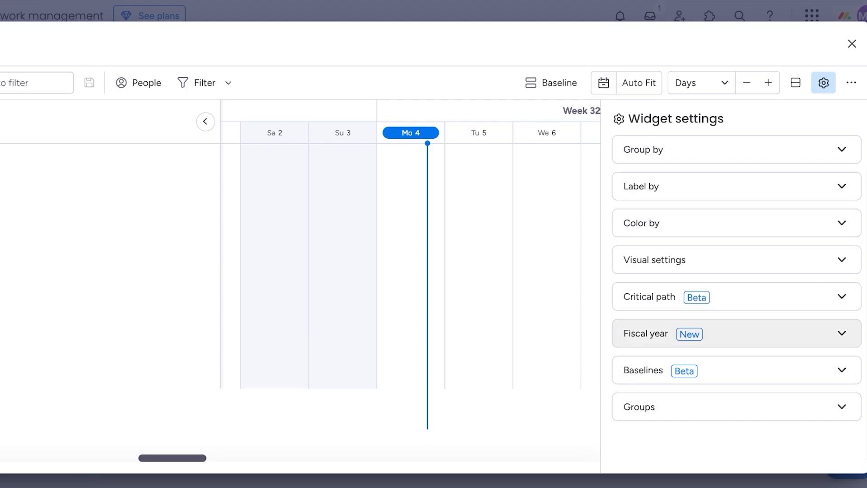
pyautogui.click(736, 296)
pyautogui.click(736, 296)
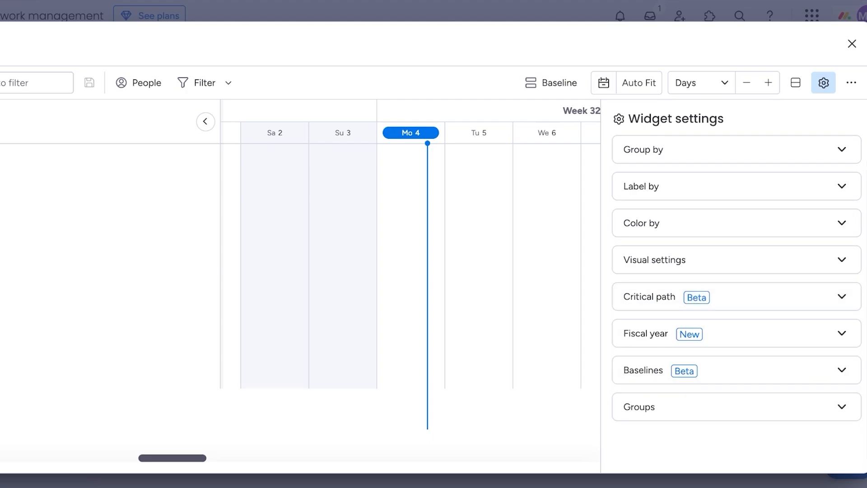
pyautogui.click(736, 333)
pyautogui.click(736, 332)
pyautogui.click(736, 368)
pyautogui.click(735, 369)
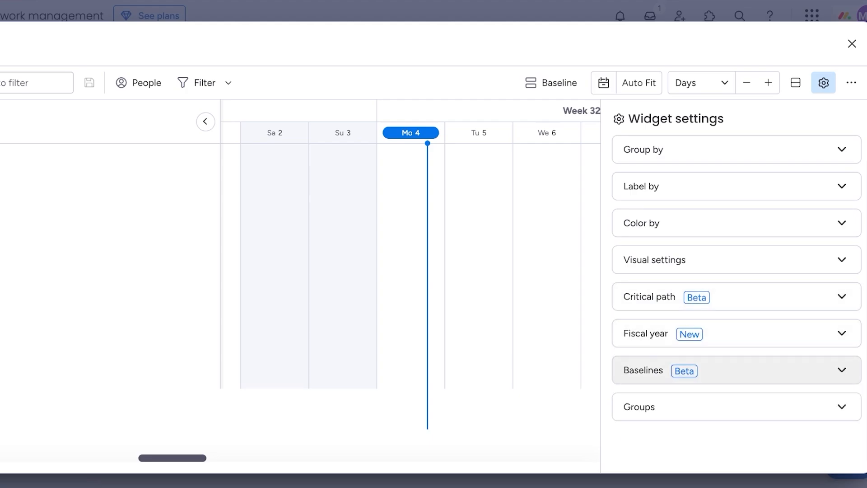
# Back in the Main table, set the goal-setting task's timeline to Aug 8–15.
pyautogui.click(851, 44)
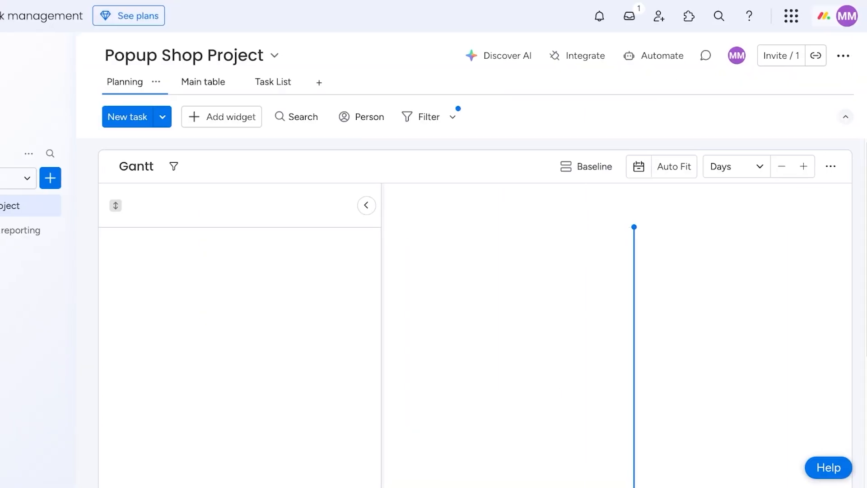
pyautogui.click(199, 81)
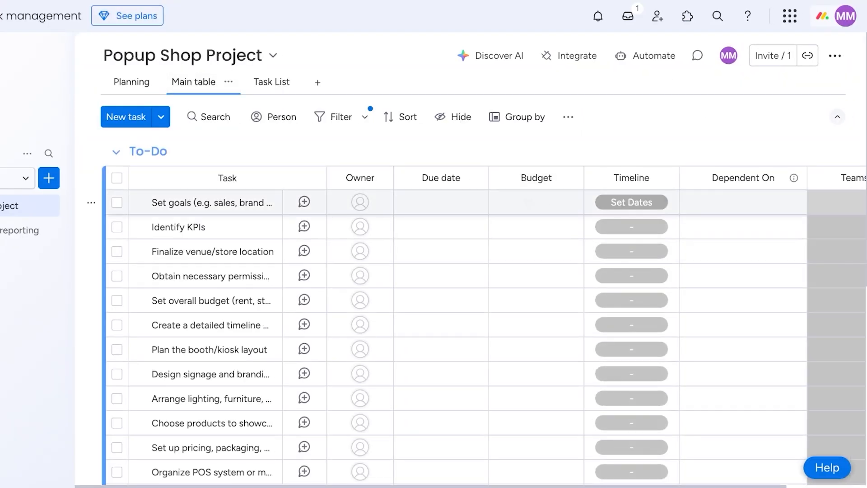
pyautogui.click(631, 202)
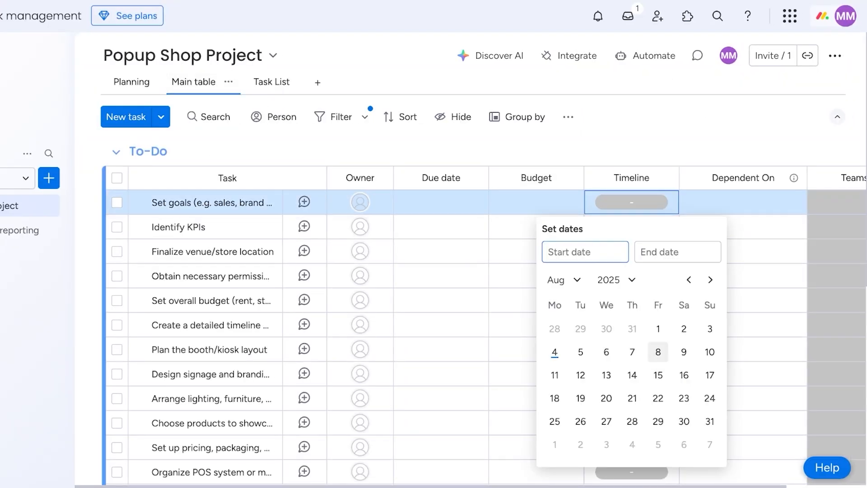
pyautogui.click(657, 351)
pyautogui.click(657, 375)
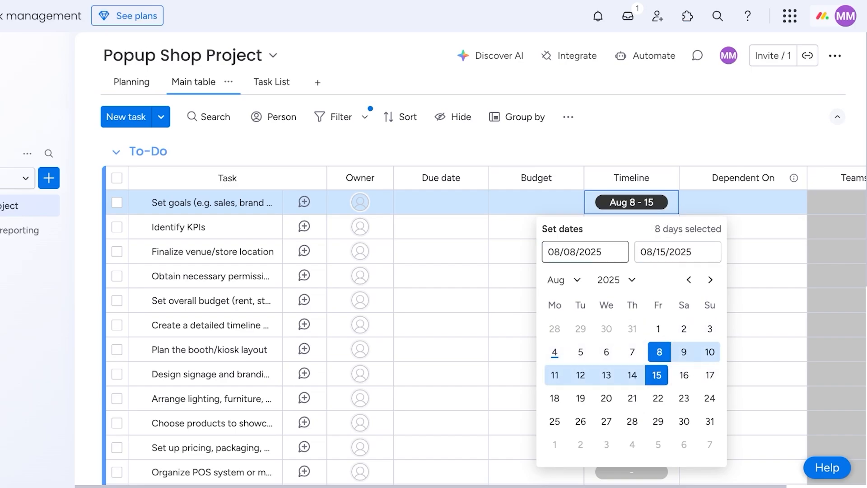
pyautogui.click(631, 226)
# Set the Identify KPIs and Finalize venue/store location timelines to Aug 16.
pyautogui.click(631, 226)
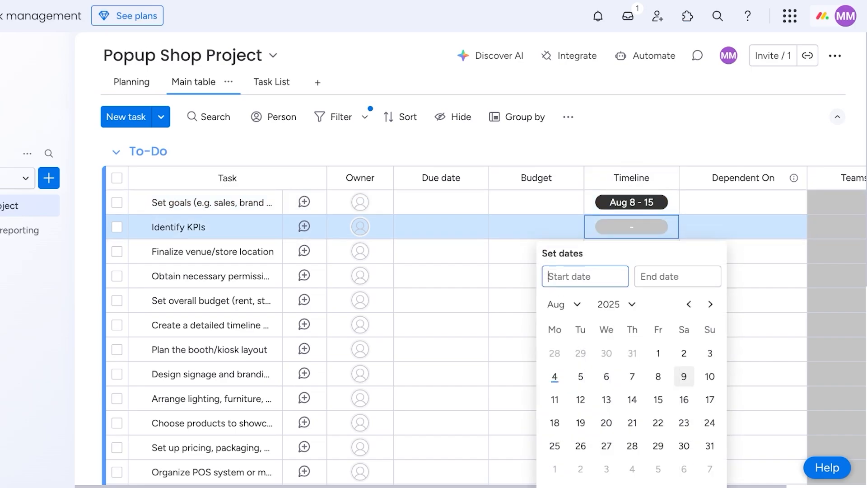
pyautogui.click(684, 399)
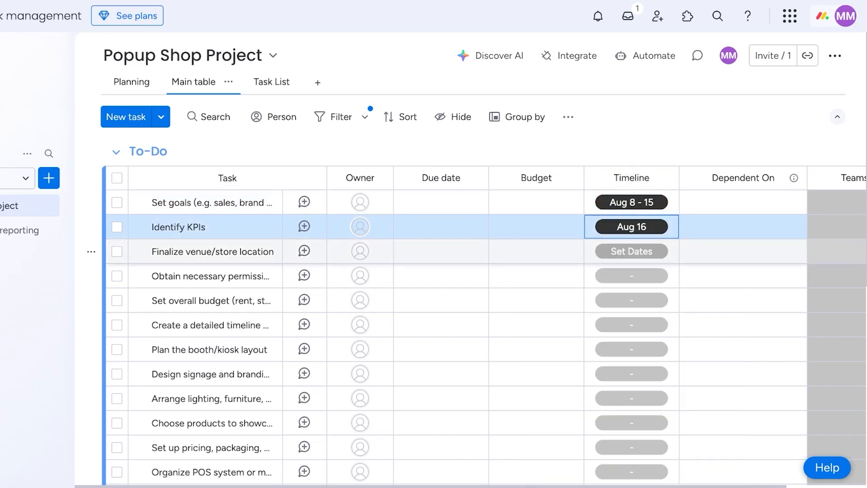
pyautogui.click(631, 251)
pyautogui.click(683, 424)
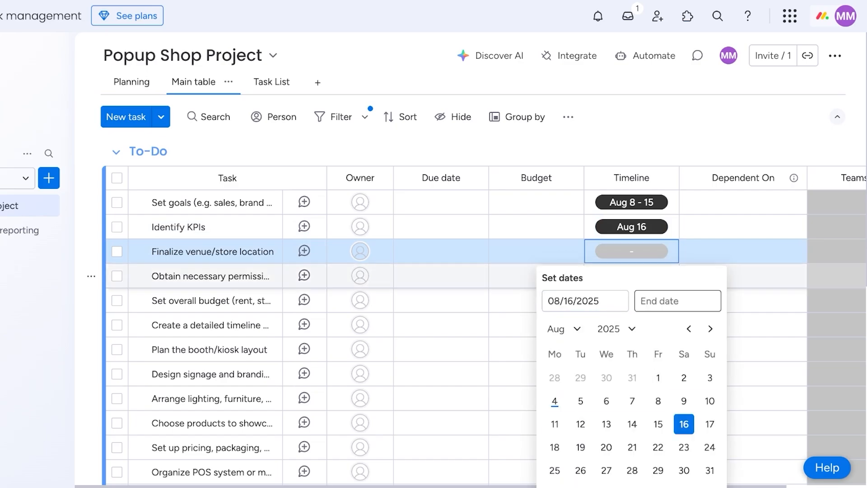
# Set the booth/kiosk layout timeline to Aug 29–31 and the lighting task to Aug 28–31.
pyautogui.click(631, 348)
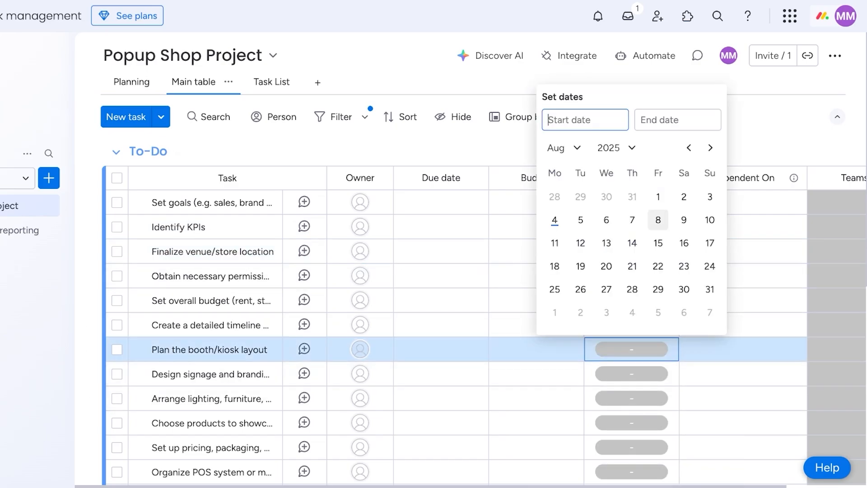
pyautogui.click(657, 289)
pyautogui.click(710, 289)
pyautogui.click(631, 398)
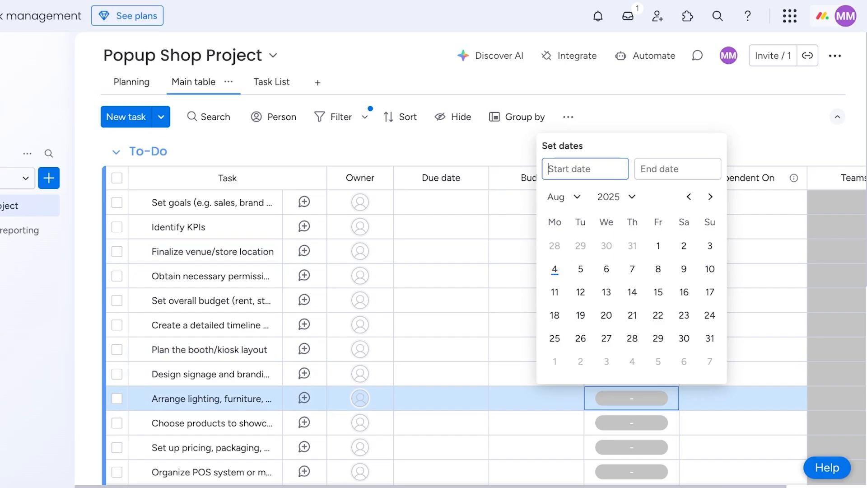
pyautogui.click(632, 338)
pyautogui.click(709, 337)
pyautogui.scroll(-4, 709, 338)
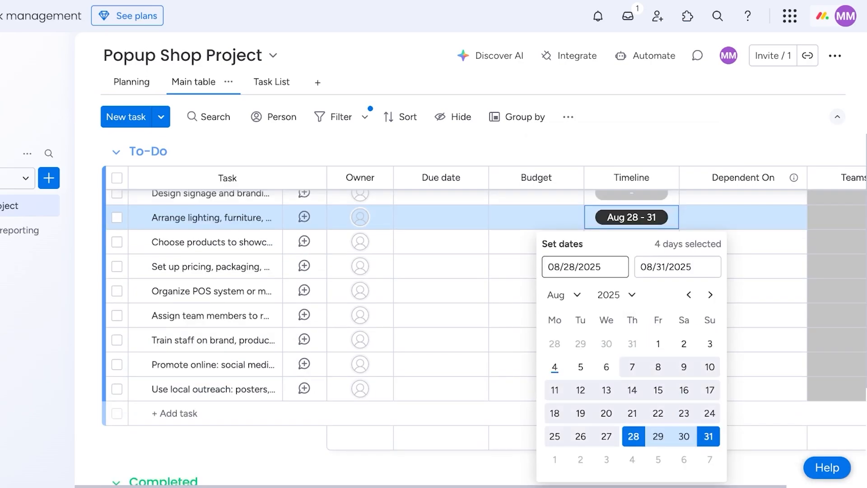
pyautogui.click(631, 195)
# Glance at the team-roles task's updates, then set staff training to Aug 28–31.
pyautogui.click(304, 315)
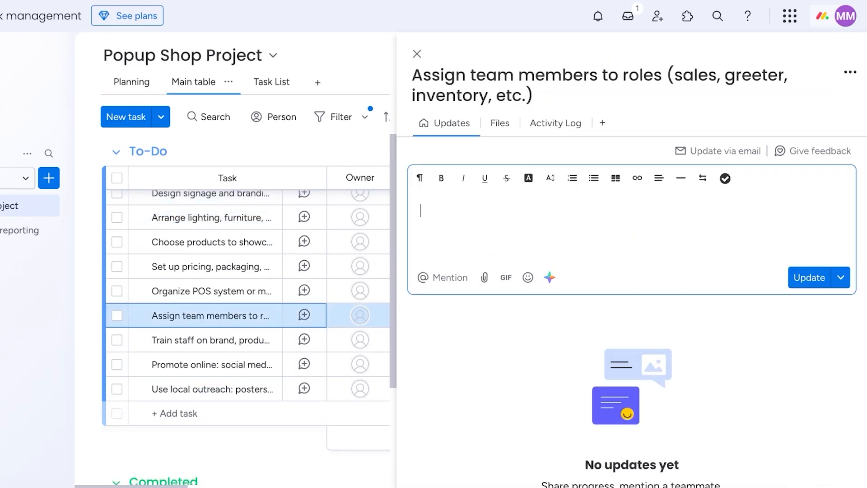
pyautogui.press('Escape')
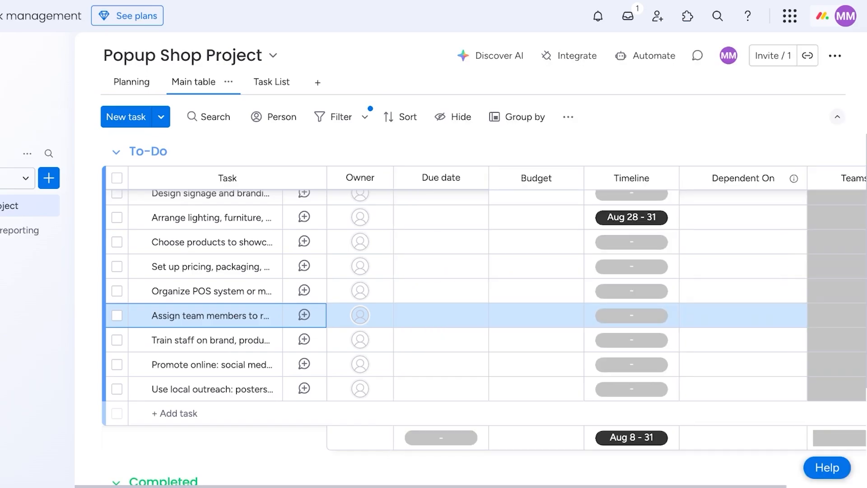
pyautogui.click(631, 340)
pyautogui.click(632, 279)
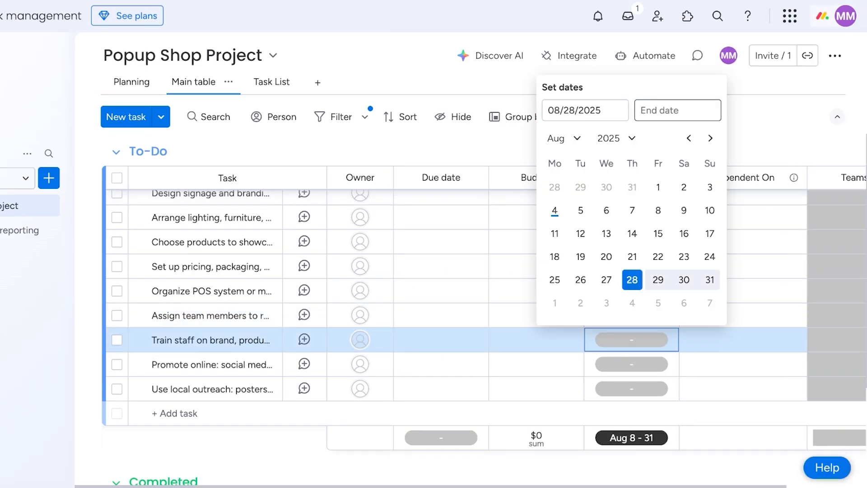
pyautogui.click(709, 279)
pyautogui.click(536, 364)
# Set the local outreach task's timeline to Sep 3–12.
pyautogui.click(631, 388)
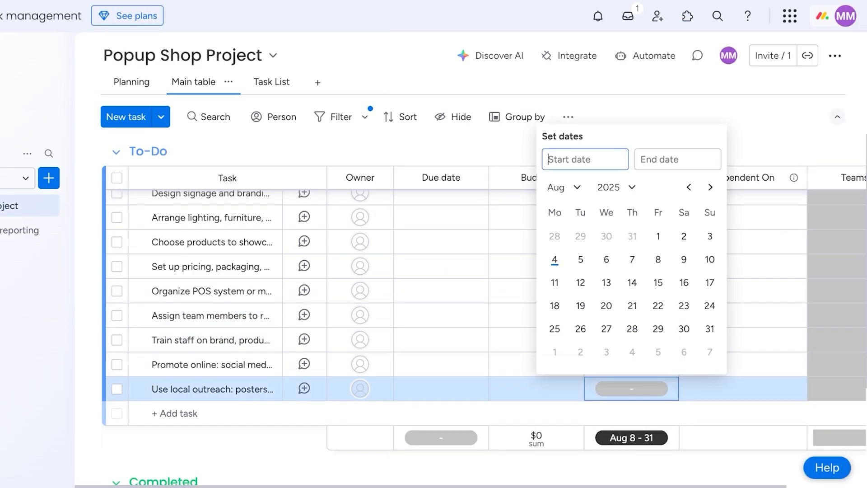
pyautogui.click(709, 187)
pyautogui.click(606, 235)
pyautogui.click(658, 259)
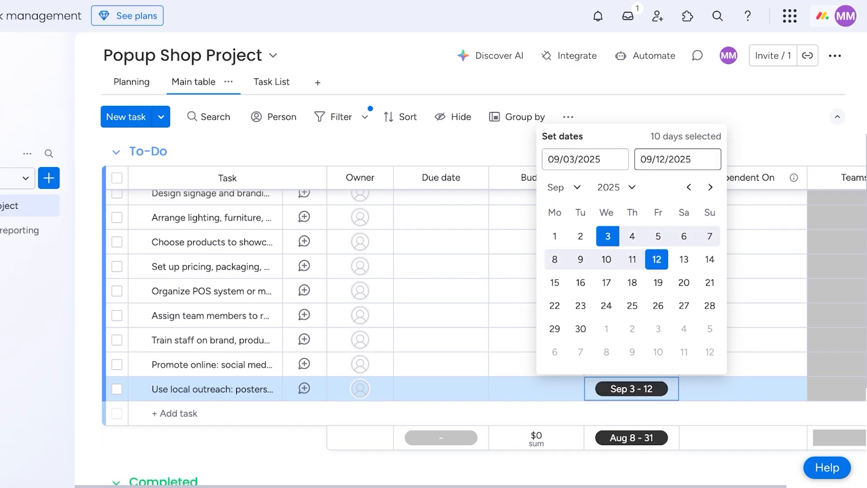
pyautogui.click(514, 219)
# Return to the Planning Gantt, collapse its task list pane, and reload the page.
pyautogui.click(132, 82)
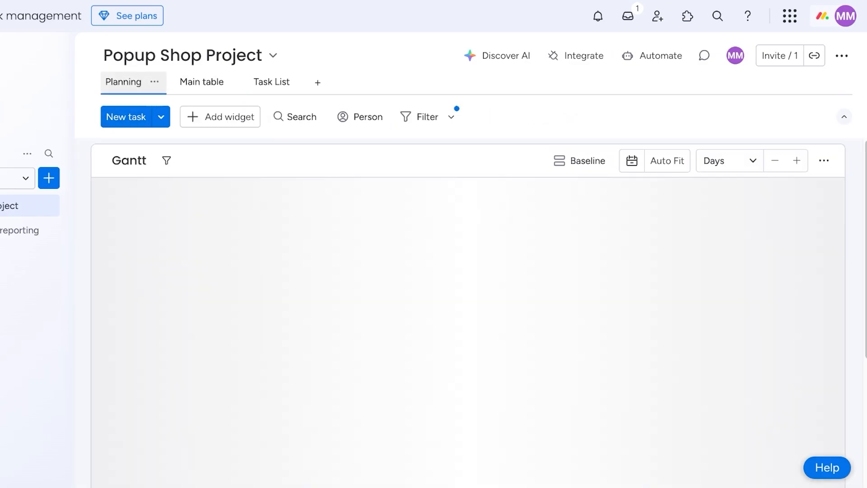
pyautogui.scroll(-1, 473, 311)
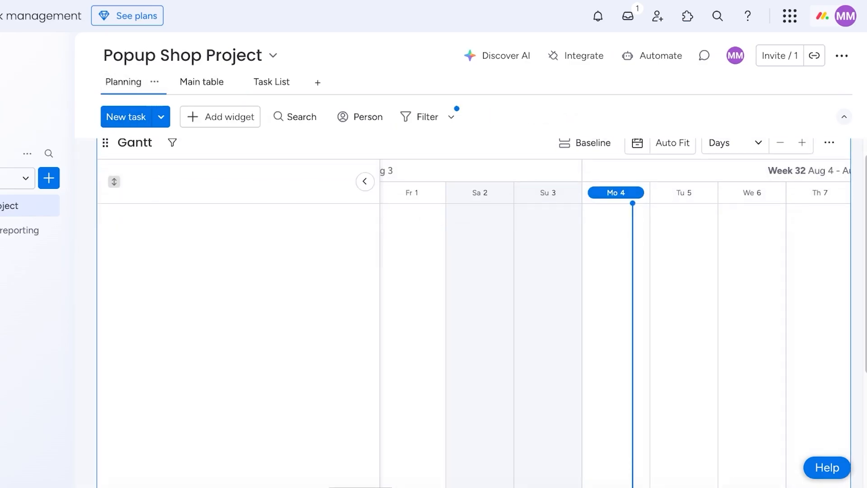
pyautogui.click(365, 182)
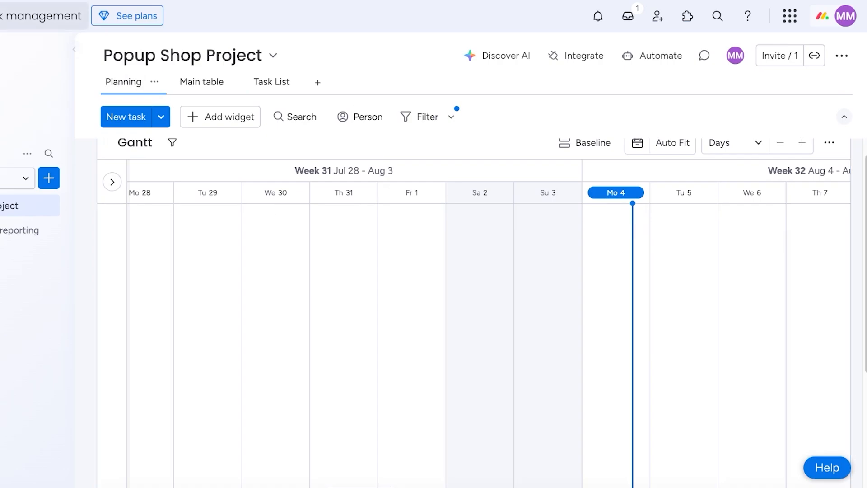
pyautogui.hotkey('ctrl', 'r')
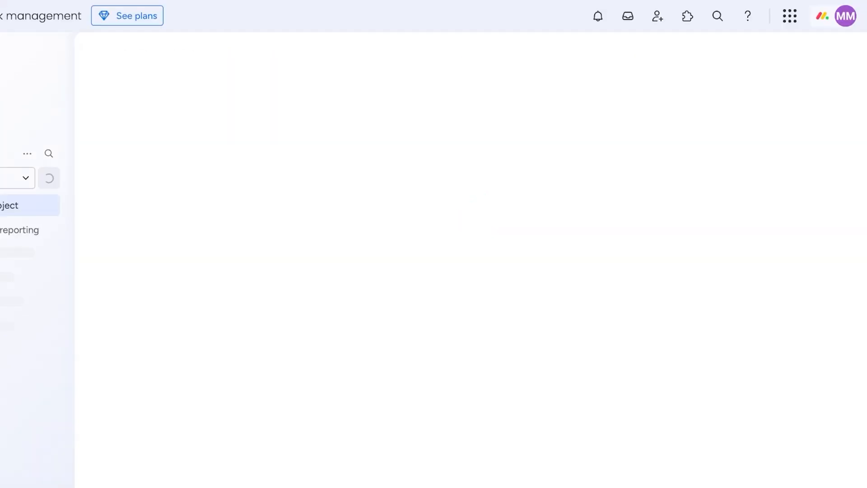
# Create a new group of tasks from the Gantt's add menu, then collapse and re-expand the task panel.
pyautogui.click(161, 117)
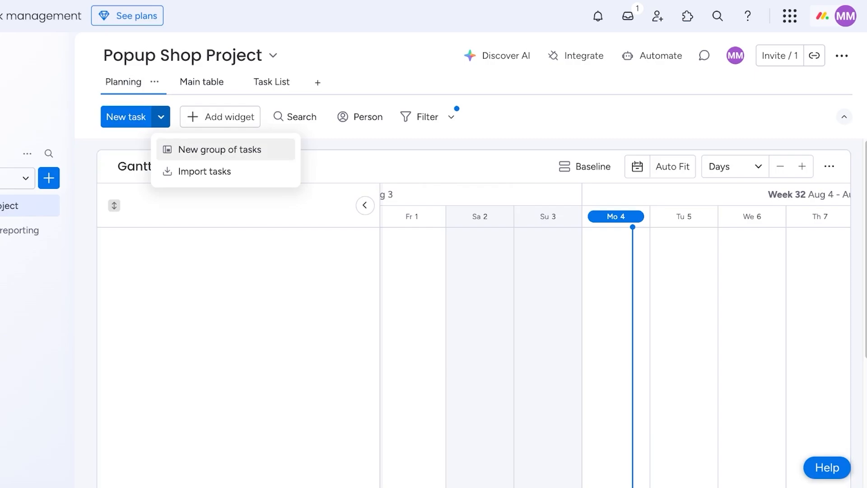
pyautogui.click(220, 149)
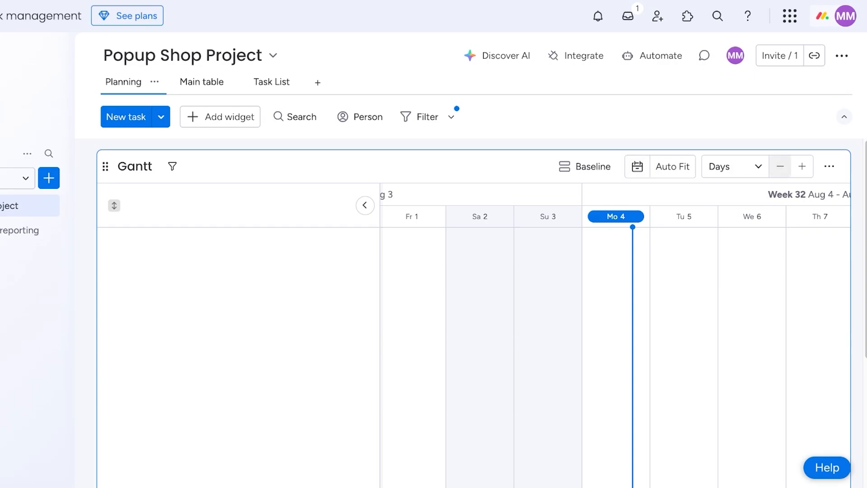
pyautogui.scroll(-1, 615, 334)
pyautogui.hscroll(20, 615, 334)
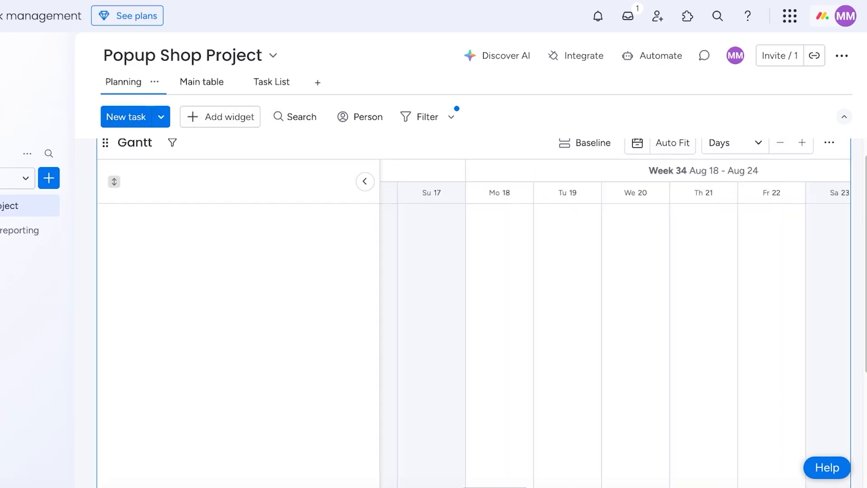
pyautogui.hscroll(20, 614, 334)
pyautogui.click(365, 181)
pyautogui.click(111, 181)
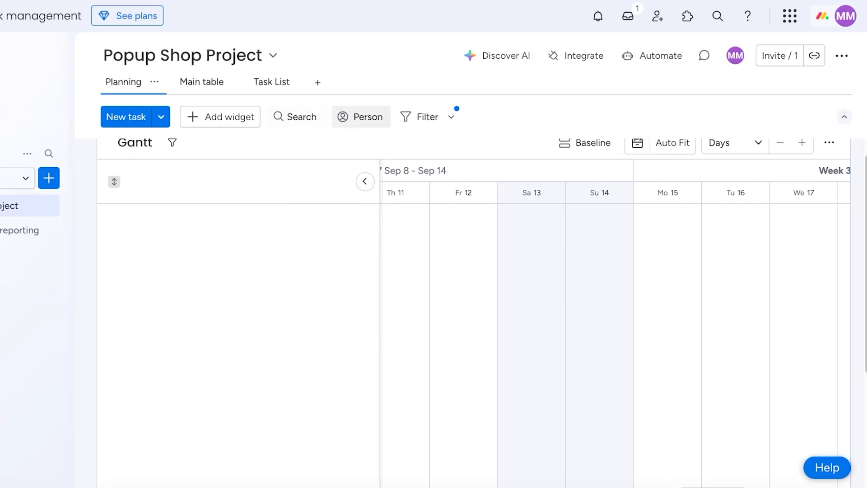
pyautogui.click(423, 117)
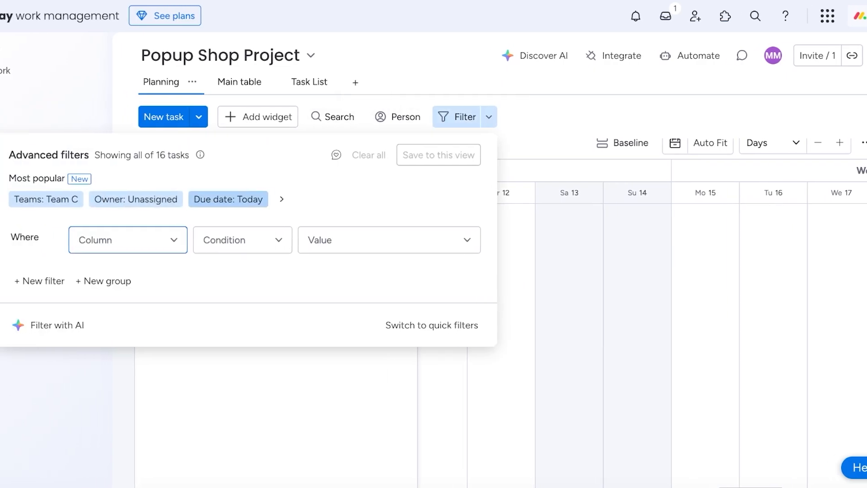
pyautogui.click(20, 199)
pyautogui.click(136, 200)
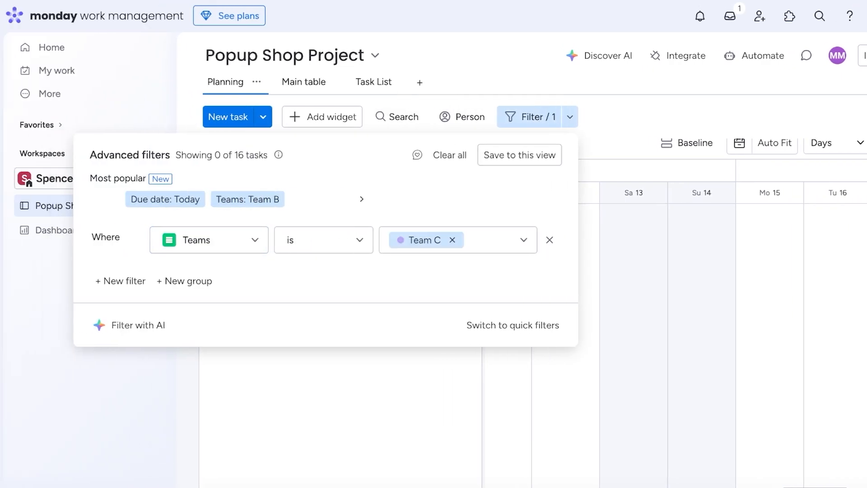
pyautogui.click(450, 155)
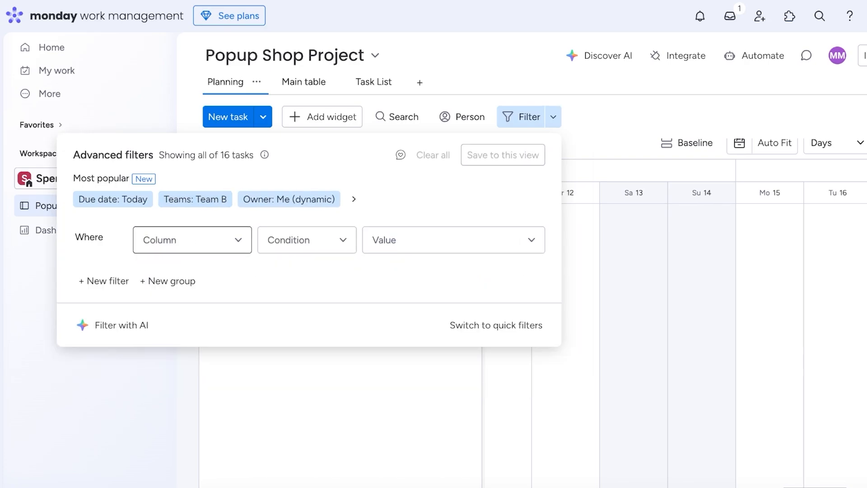
pyautogui.click(192, 239)
pyautogui.click(193, 240)
pyautogui.click(307, 240)
pyautogui.click(453, 240)
pyautogui.click(453, 240)
pyautogui.click(739, 143)
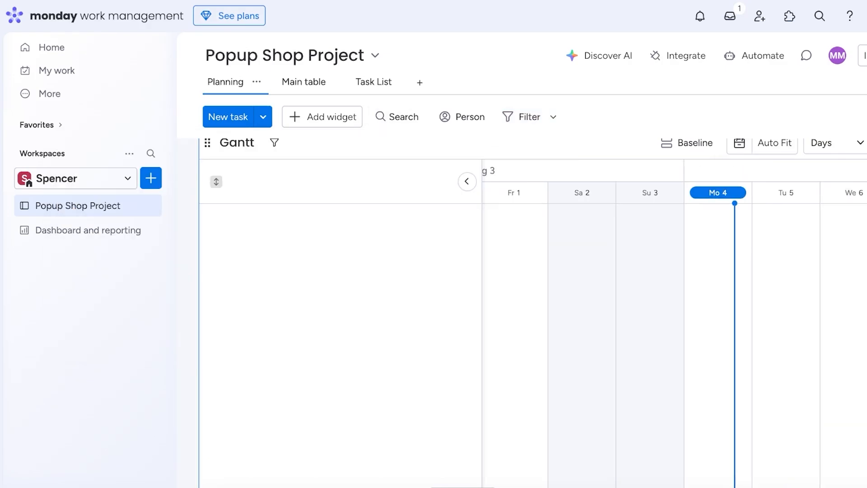
# Delete New Group from the Main table and move to the Task List kanban.
pyautogui.click(205, 82)
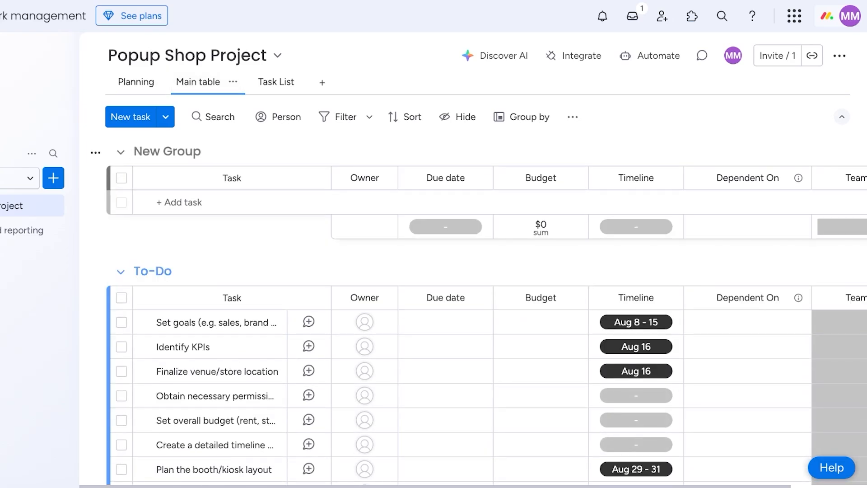
pyautogui.click(95, 152)
pyautogui.click(159, 436)
pyautogui.click(509, 276)
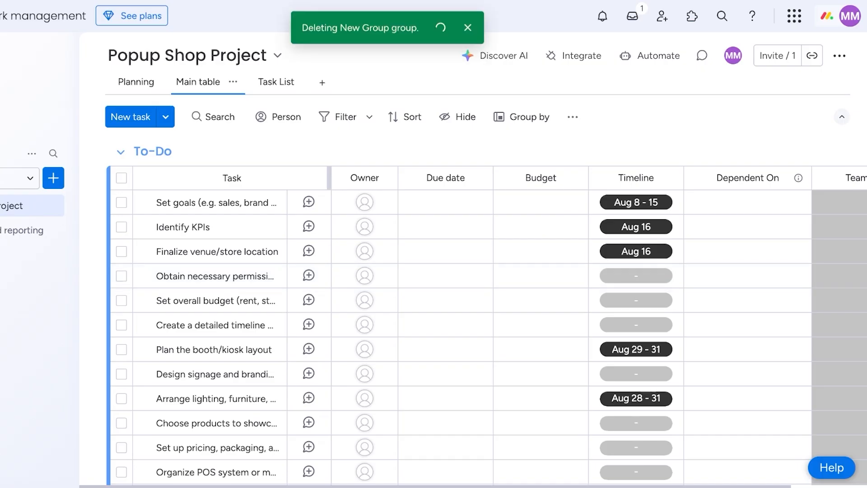
pyautogui.scroll(-6, 510, 276)
pyautogui.scroll(6, 486, 344)
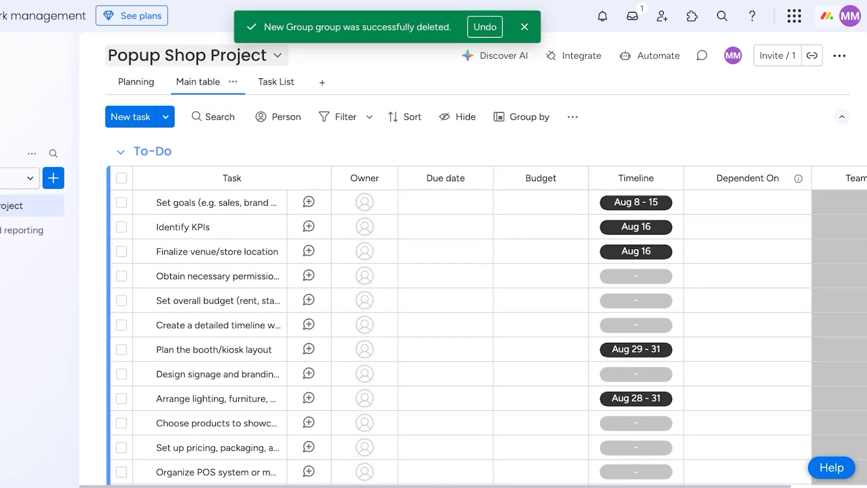
pyautogui.click(275, 82)
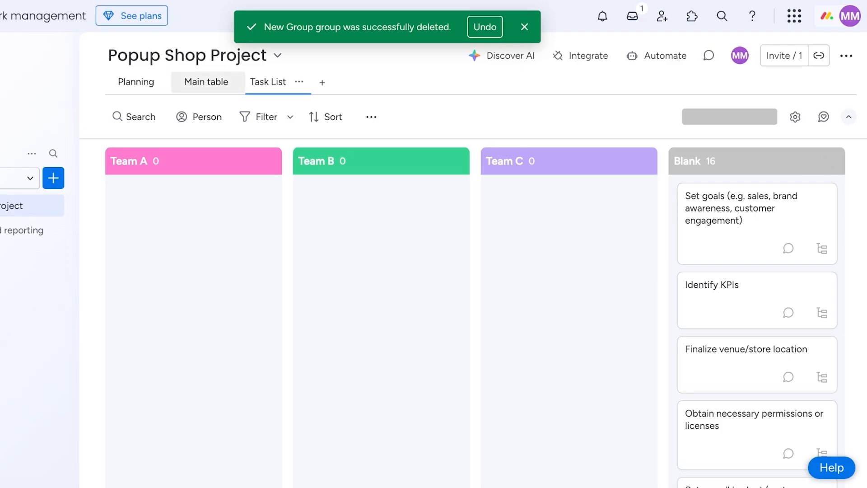
# Try a Timeline sort on the Task List kanban, remove it, and return to Main table.
pyautogui.click(206, 81)
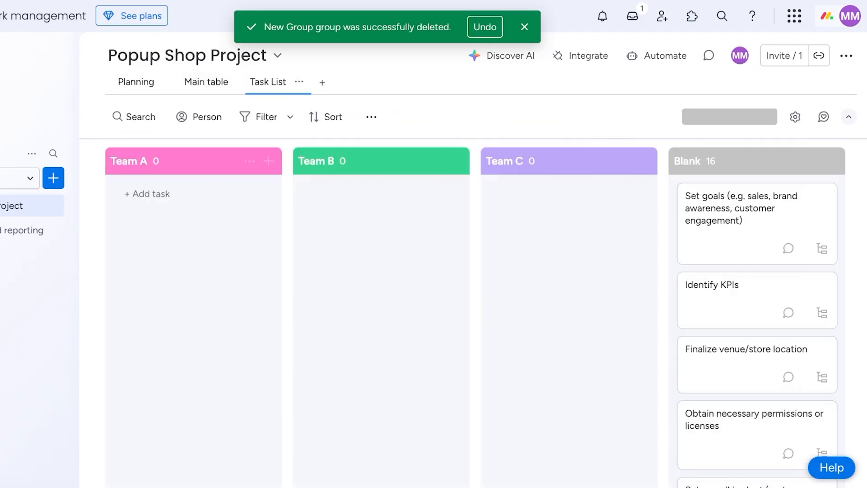
pyautogui.click(325, 116)
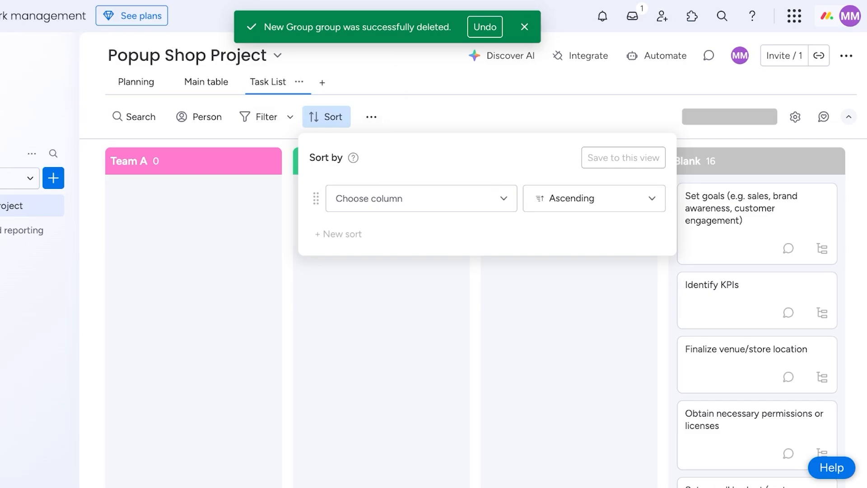
pyautogui.click(420, 198)
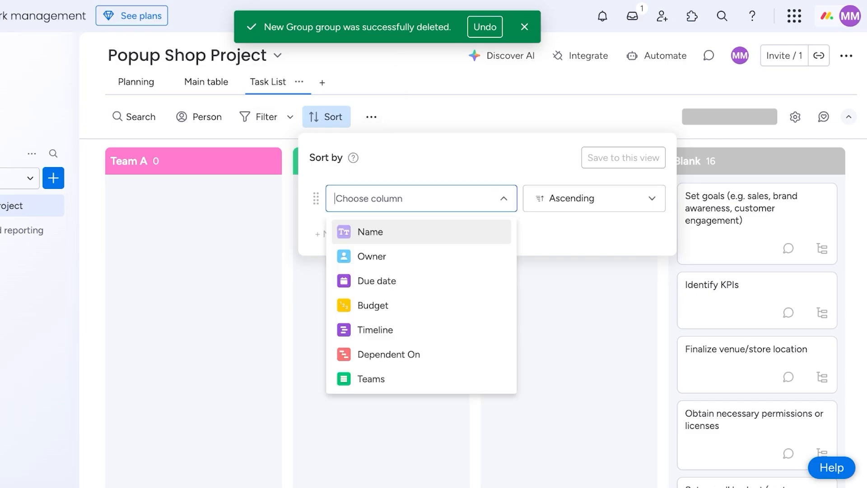
pyautogui.click(375, 330)
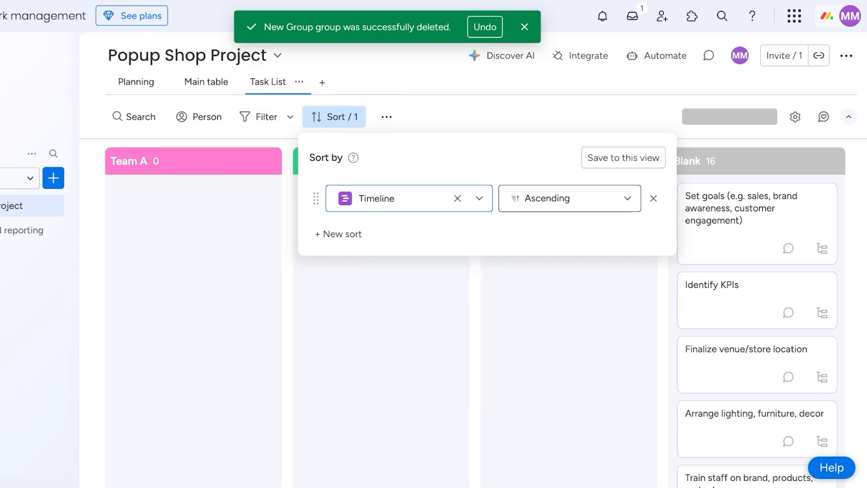
pyautogui.click(653, 198)
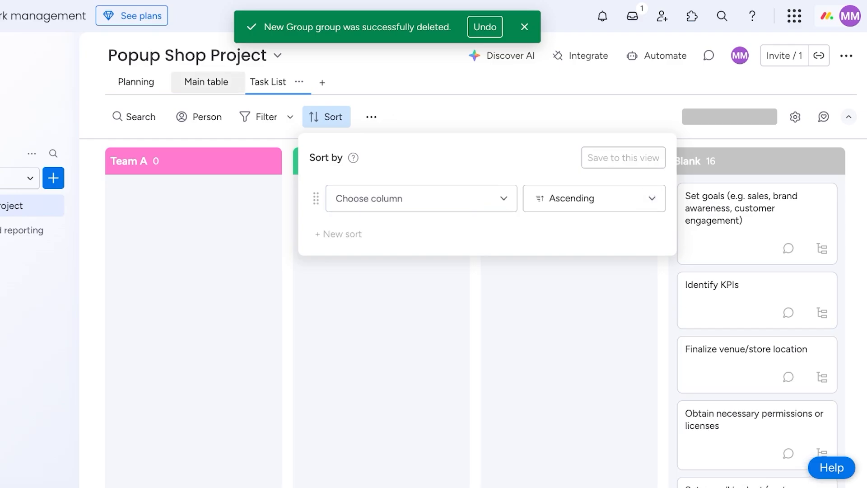
pyautogui.click(206, 81)
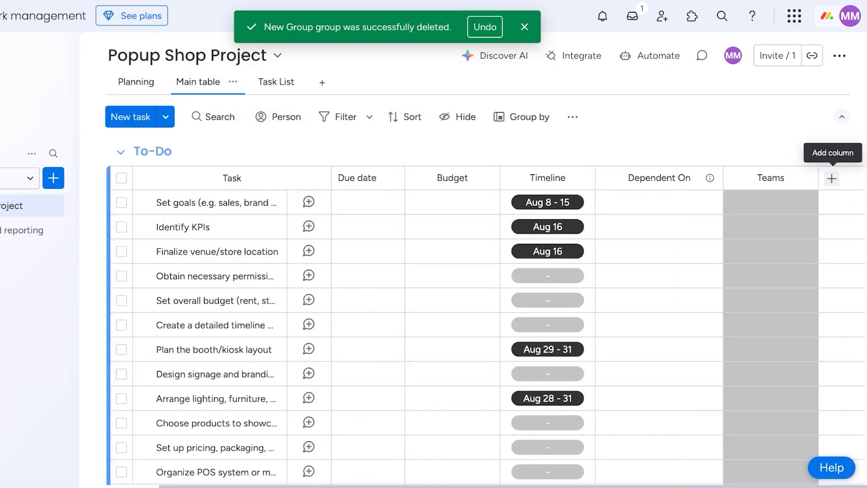
# Add a Status column to the Main table.
pyautogui.click(830, 177)
pyautogui.click(640, 82)
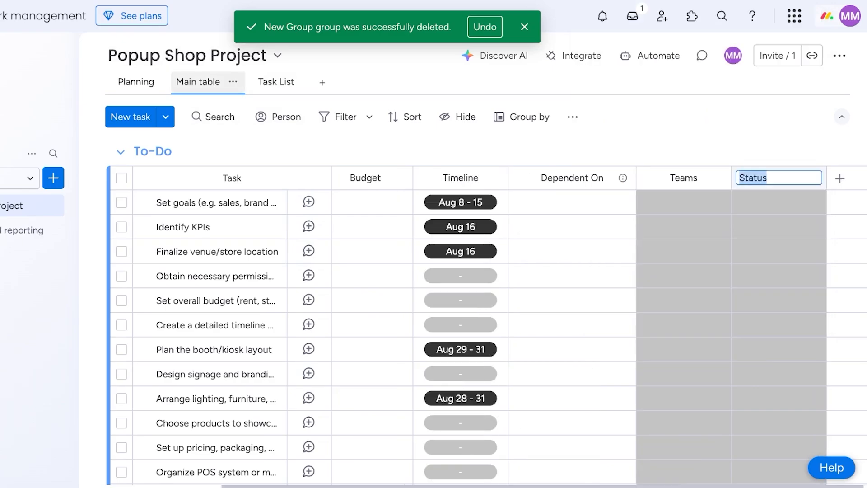
pyautogui.scroll(-7, 154, 155)
# In the Task List view, set the kanban widget to group columns by Status.
pyautogui.click(277, 82)
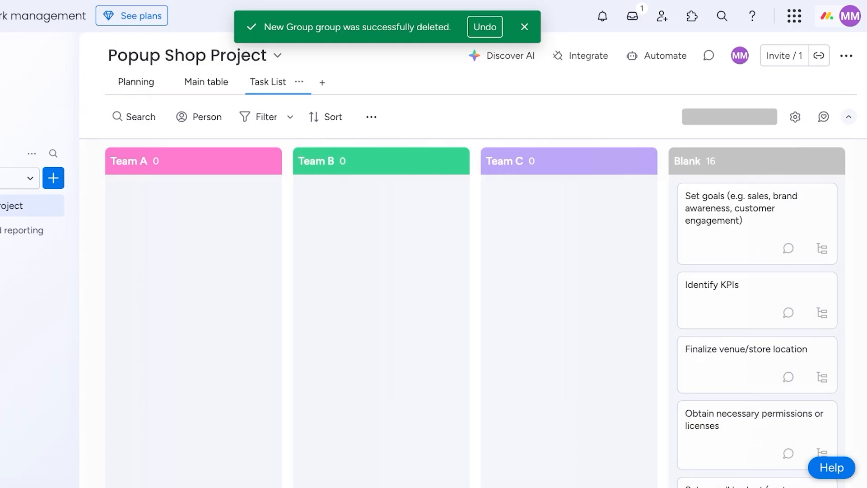
pyautogui.click(326, 117)
pyautogui.click(371, 117)
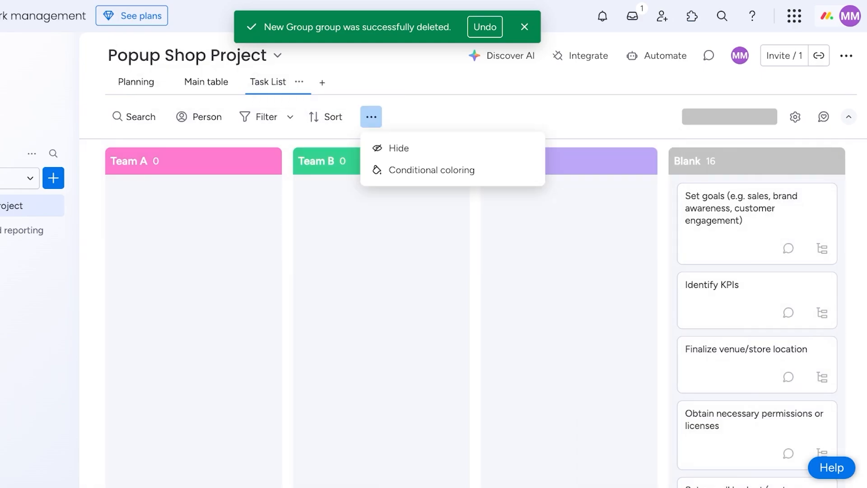
pyautogui.click(582, 117)
pyautogui.click(794, 116)
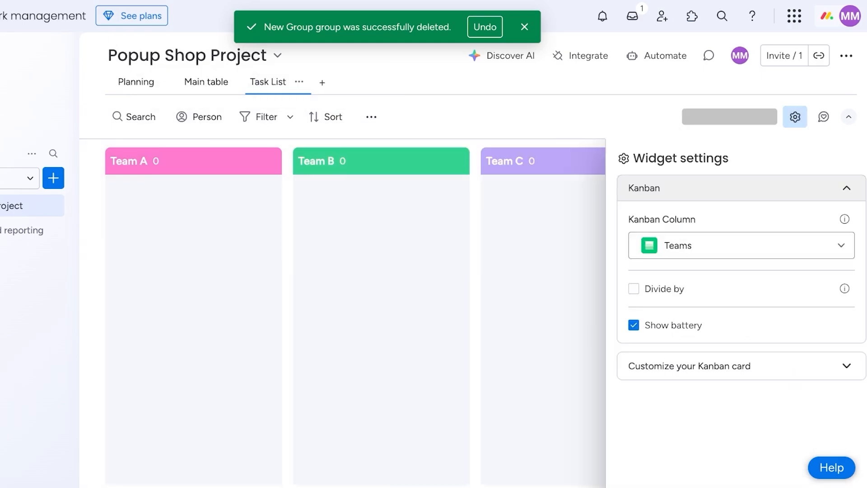
pyautogui.click(741, 245)
pyautogui.click(678, 307)
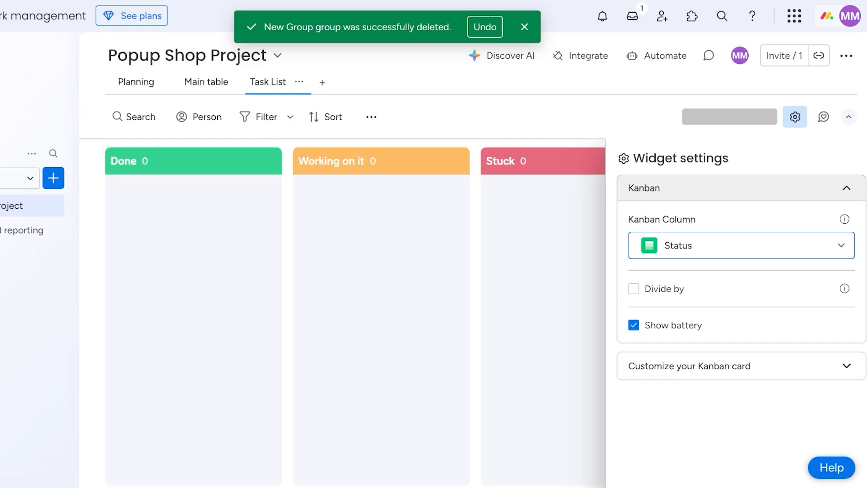
# Look over the kanban card customization options, then close the kanban widget settings.
pyautogui.click(740, 366)
pyautogui.scroll(-1, 740, 316)
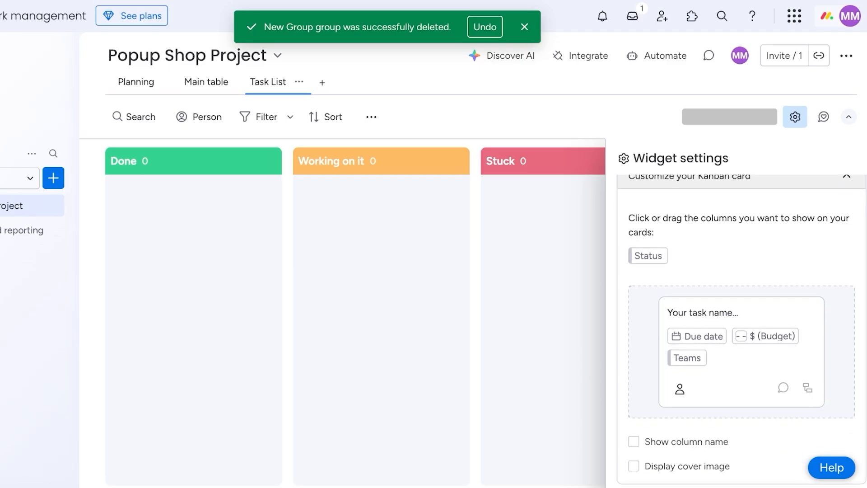
pyautogui.scroll(1, 741, 316)
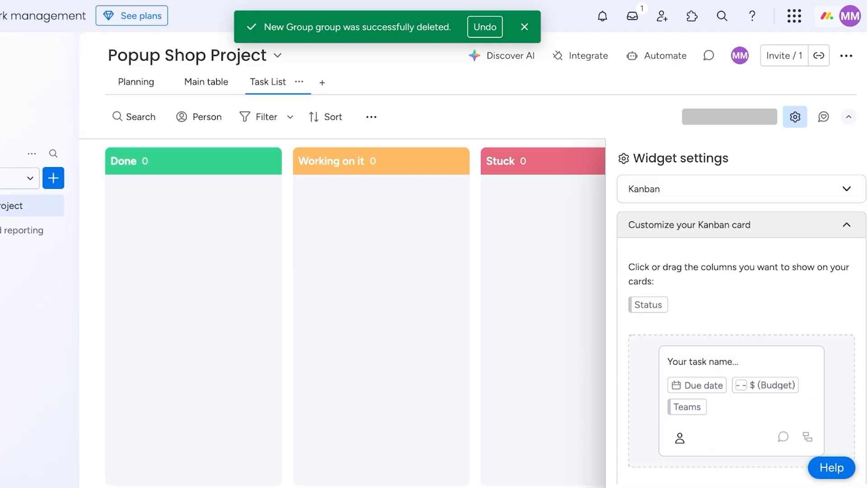
pyautogui.click(849, 117)
pyautogui.click(848, 88)
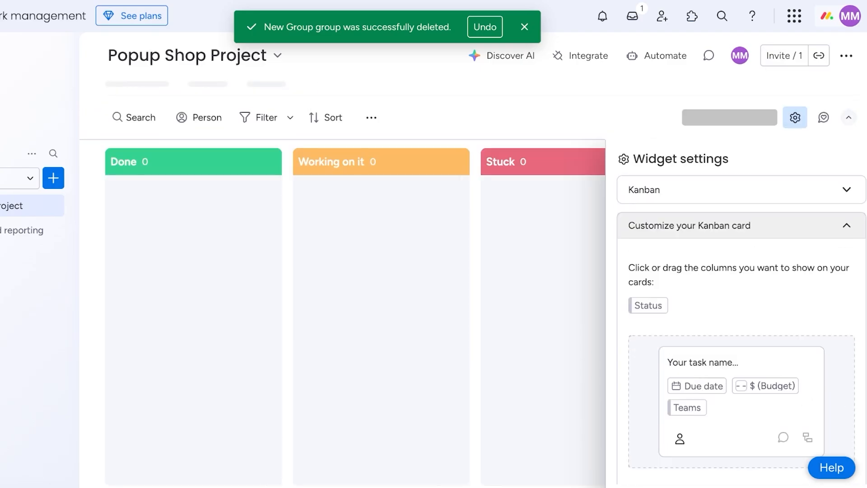
pyautogui.click(197, 81)
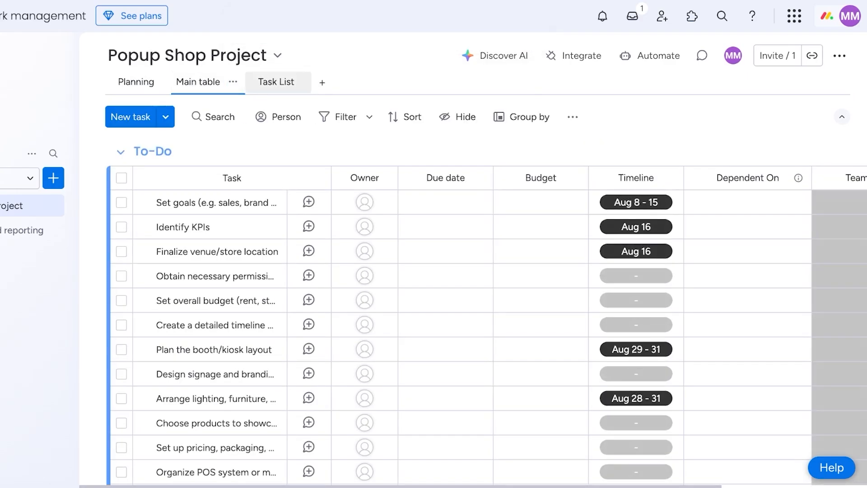
pyautogui.click(275, 82)
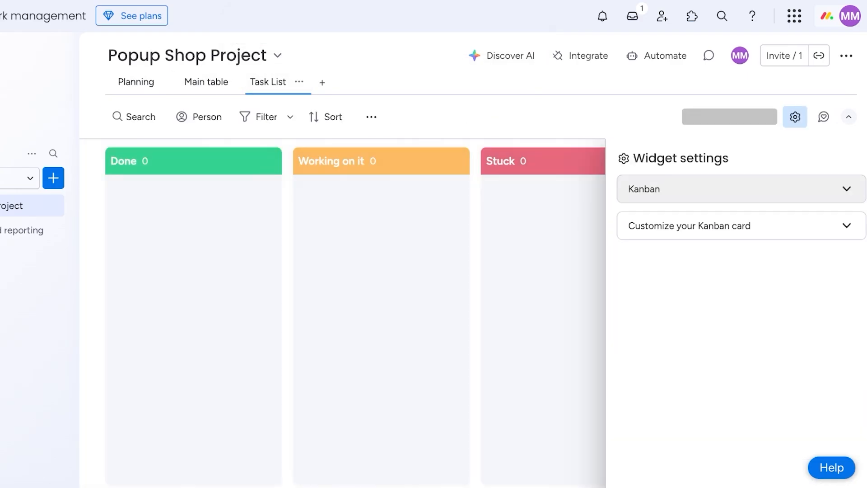
pyautogui.click(795, 117)
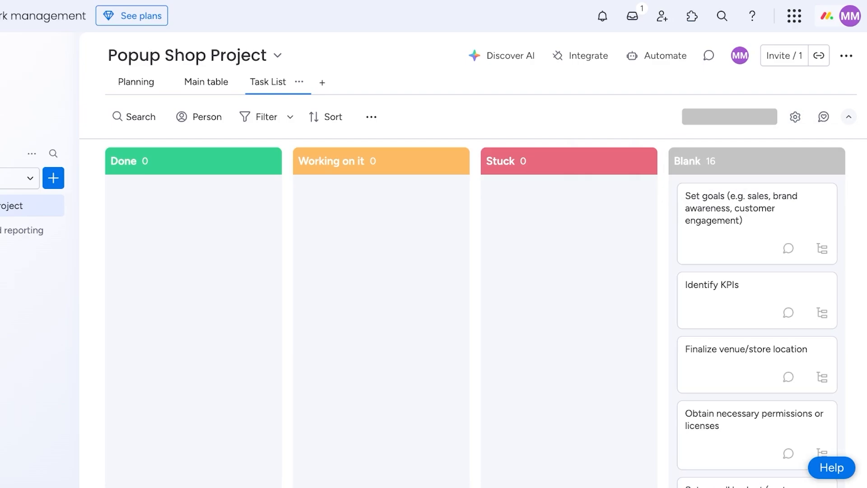
# Reload the page and move the Blank status column to the start of the kanban.
pyautogui.press('F5')
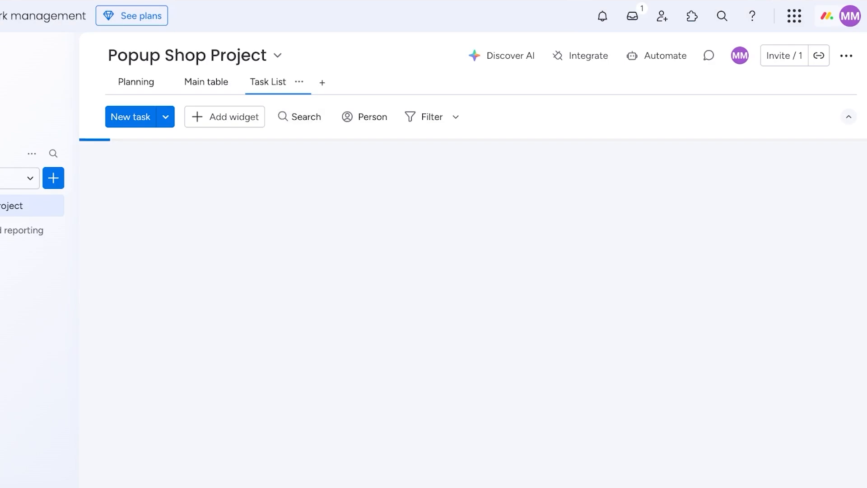
pyautogui.moveTo(749, 161); pyautogui.dragTo(194, 164)
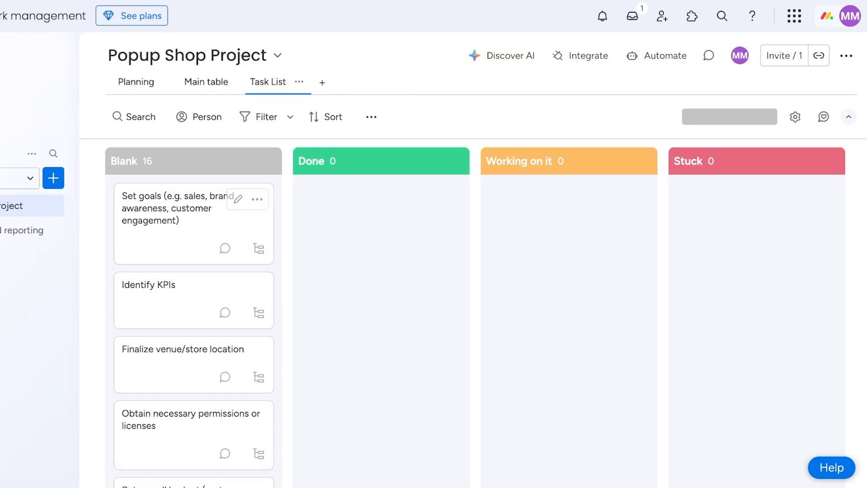
pyautogui.click(249, 160)
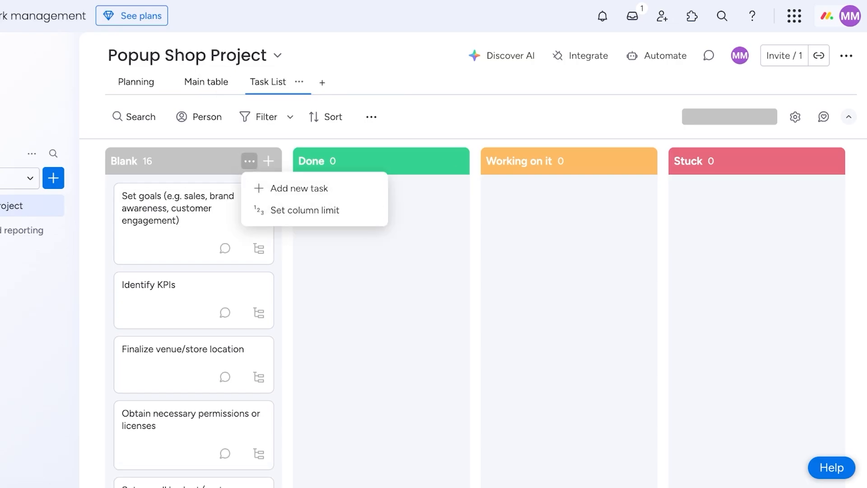
# Switch the board to its table view and open Dashboard and reporting from the sidebar.
pyautogui.click(206, 81)
pyautogui.scroll(-10, 445, 251)
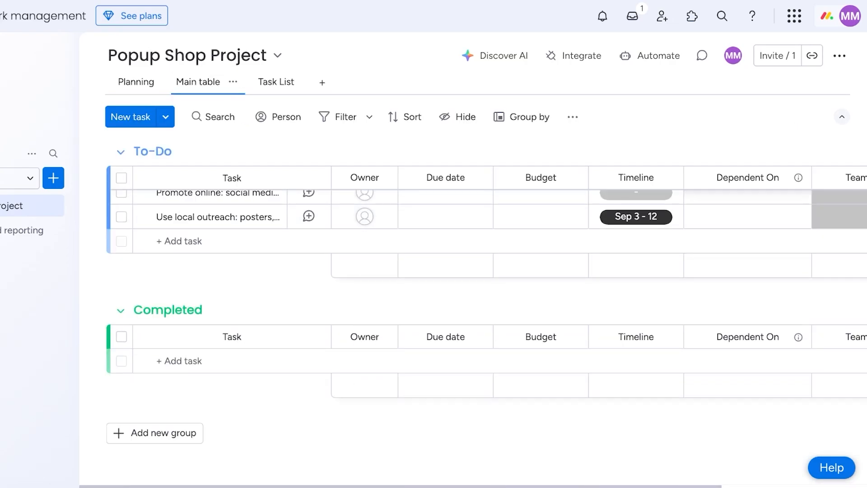
pyautogui.scroll(10, 445, 252)
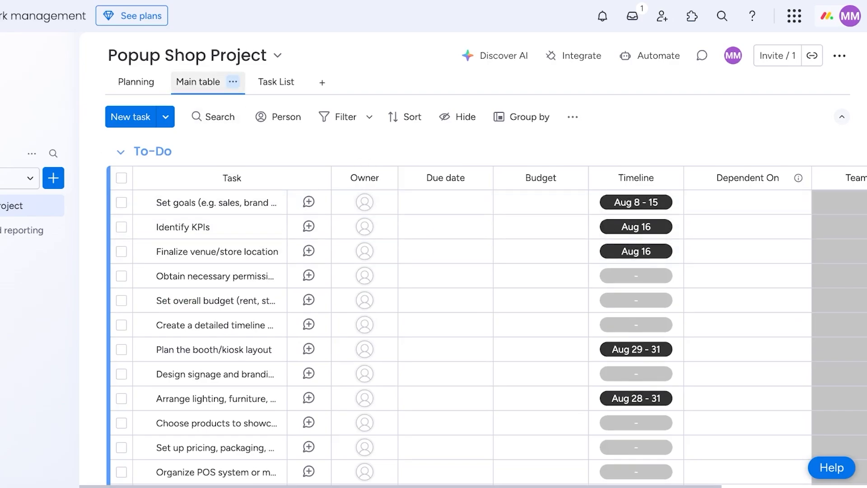
pyautogui.click(86, 230)
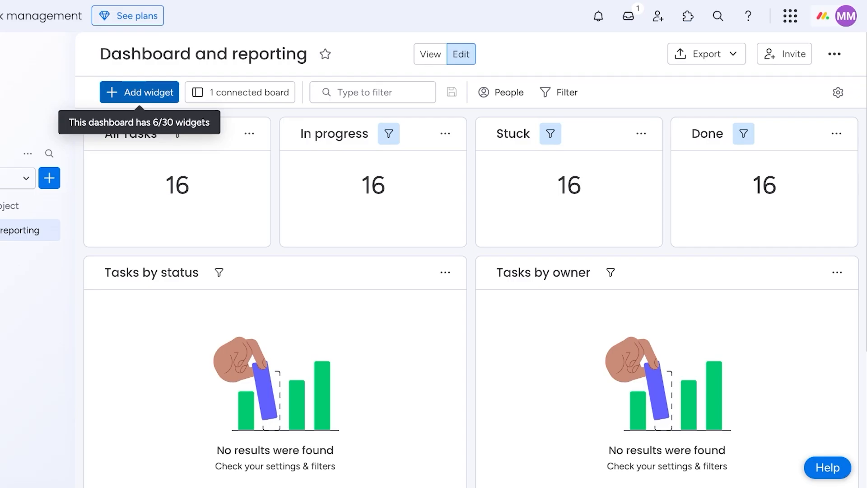
pyautogui.scroll(-5, 470, 290)
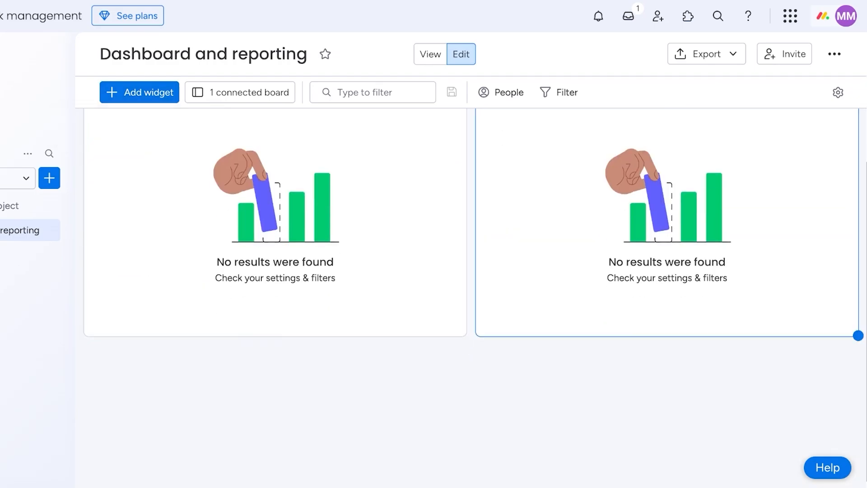
pyautogui.scroll(4, 470, 290)
pyautogui.scroll(-1, 275, 316)
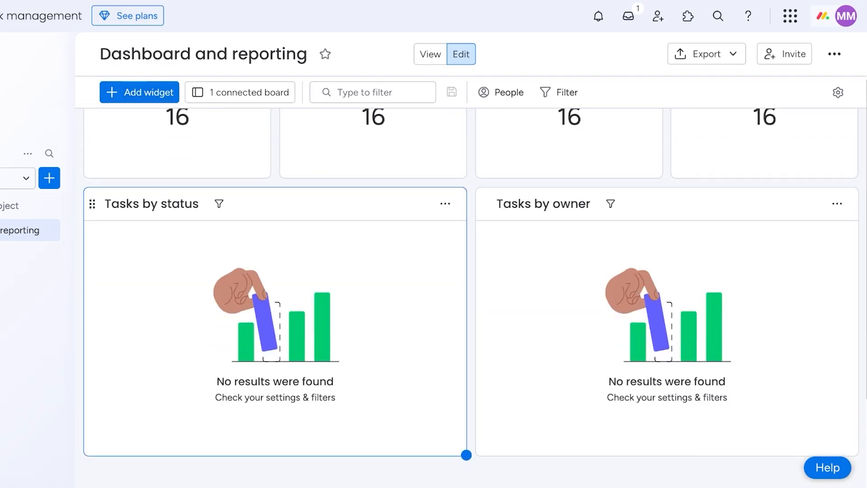
pyautogui.scroll(1, 667, 316)
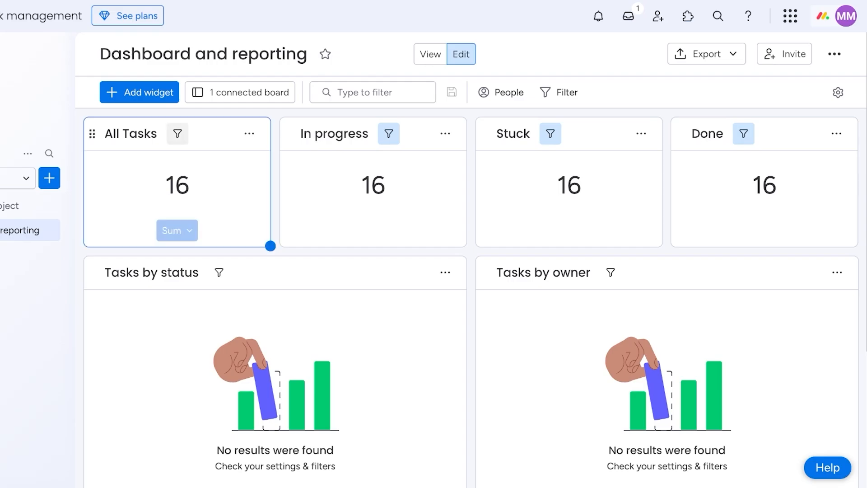
pyautogui.click(27, 206)
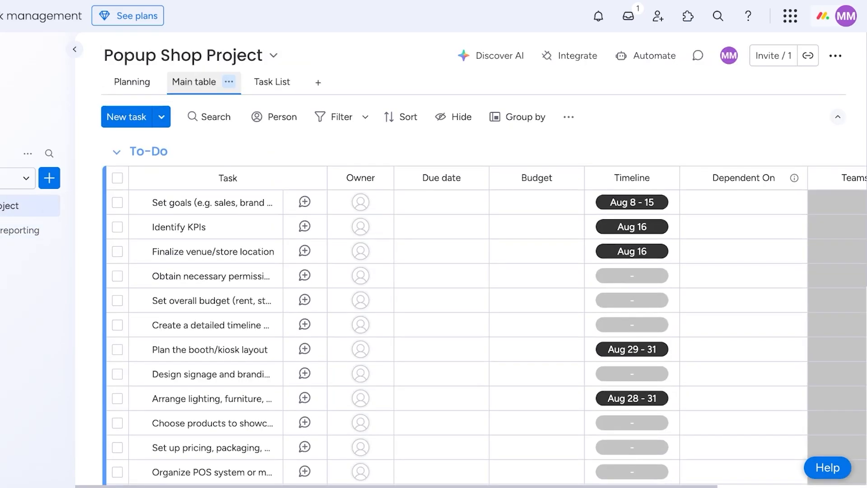
pyautogui.scroll(-7, 226, 300)
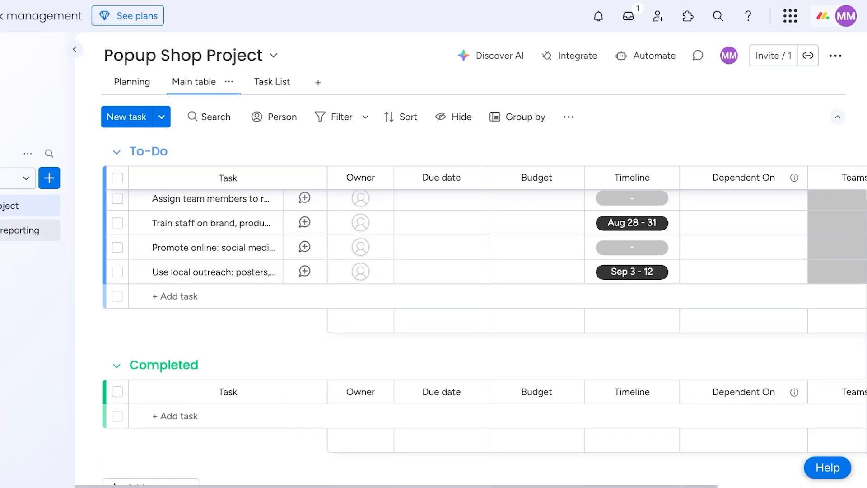
pyautogui.click(22, 230)
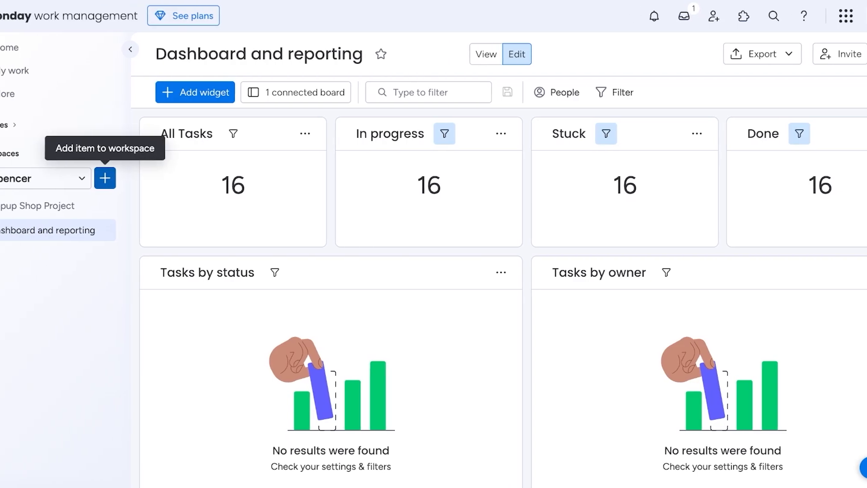
# From the sidebar's + Add item to workspace menu, go through Board to the Template center.
pyautogui.click(147, 178)
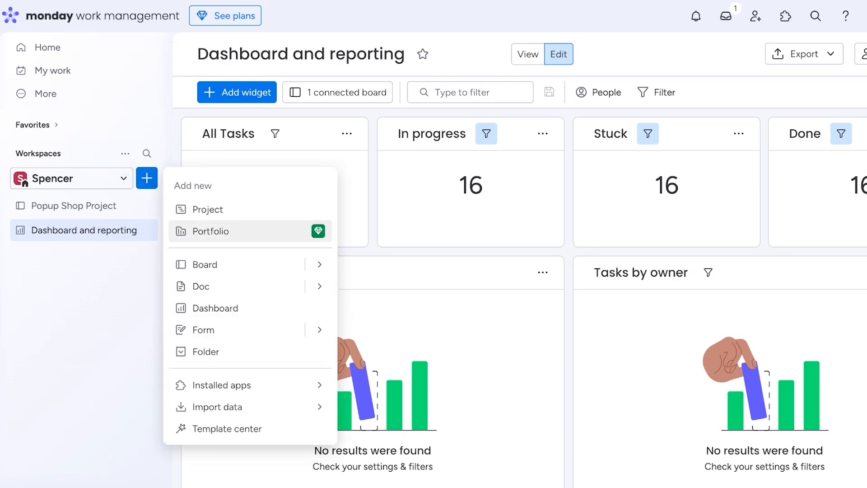
pyautogui.moveTo(319, 265)
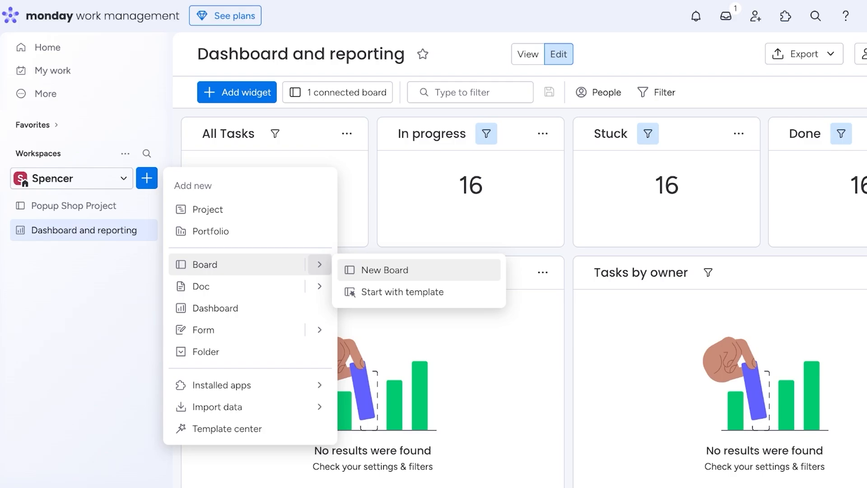
pyautogui.click(402, 292)
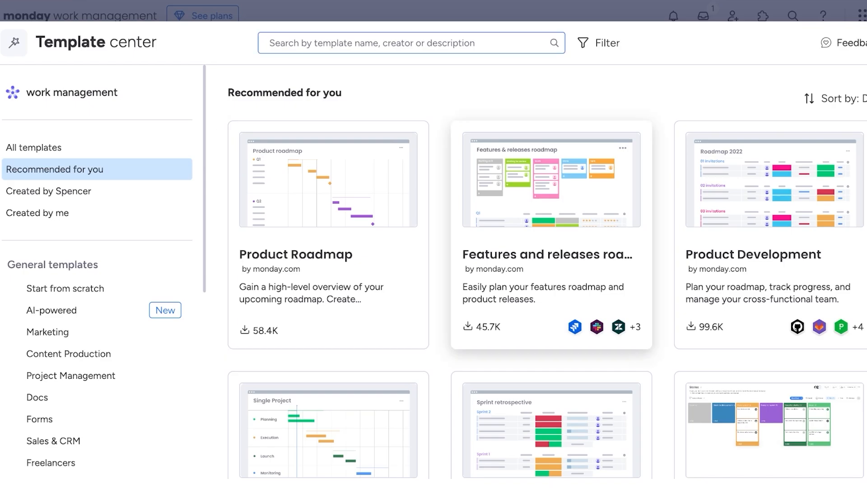
# Browse the Venture Capital, Start from scratch and AI-powered template categories.
pyautogui.scroll(-8, 104, 275)
pyautogui.click(60, 341)
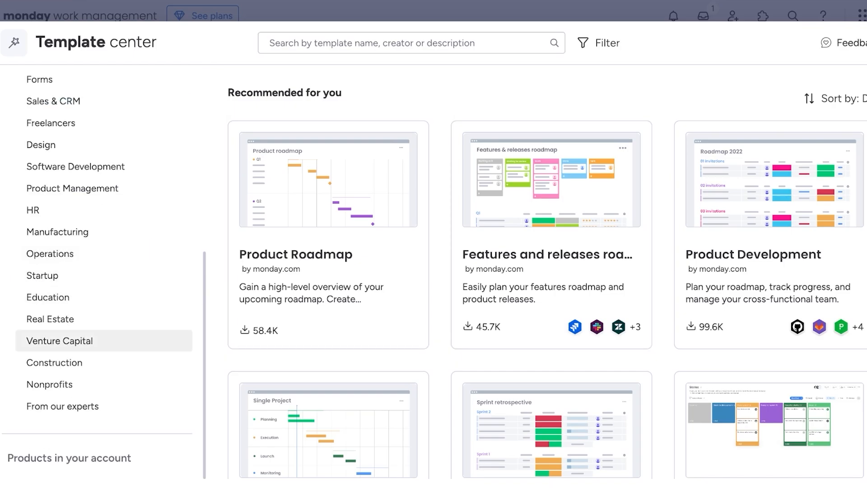
pyautogui.scroll(8, 60, 340)
pyautogui.click(65, 288)
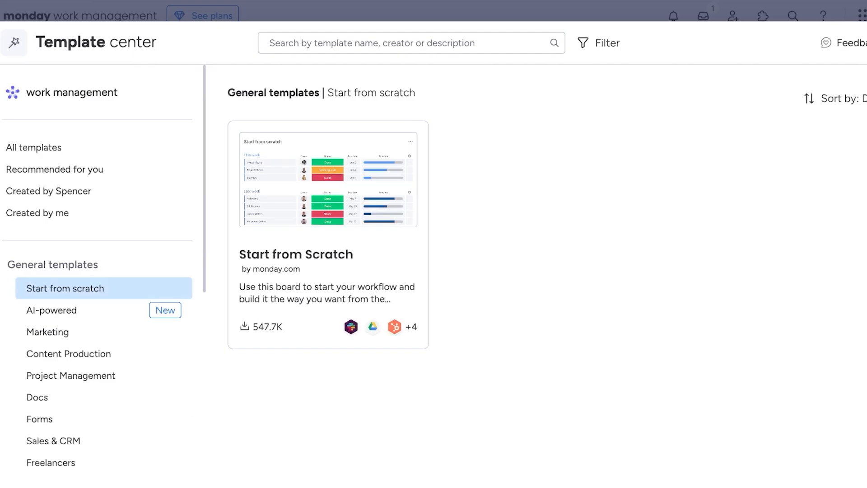
pyautogui.click(68, 309)
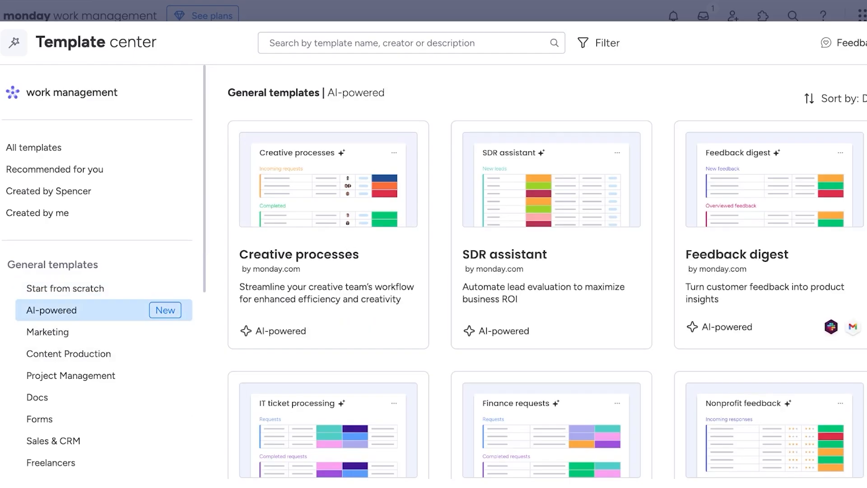
pyautogui.scroll(-8, 328, 270)
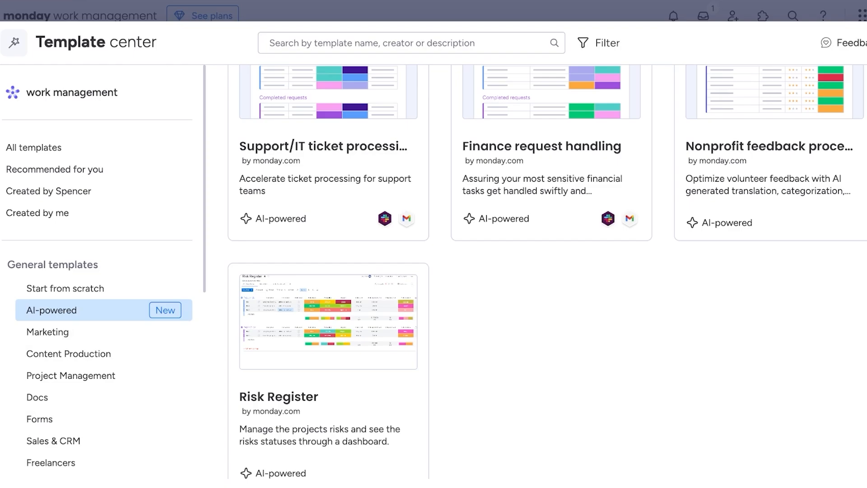
pyautogui.scroll(-3, 104, 271)
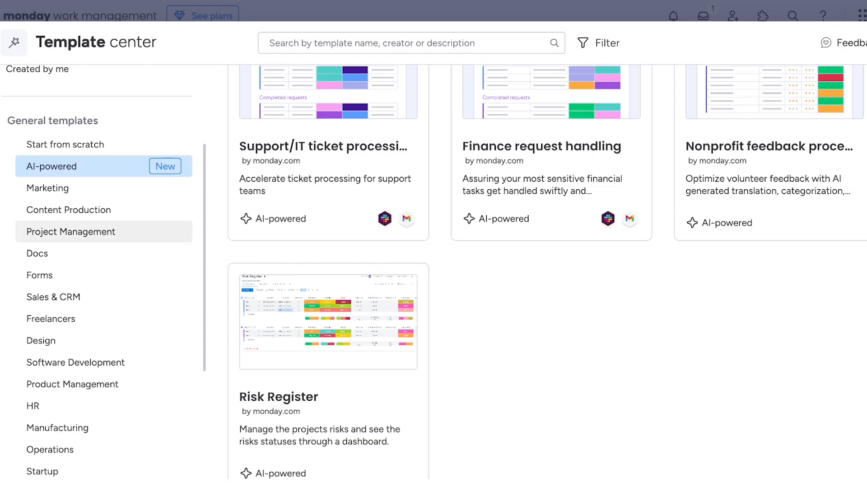
# In the Project Management category, open the Agile Project Management template and use it.
pyautogui.click(71, 232)
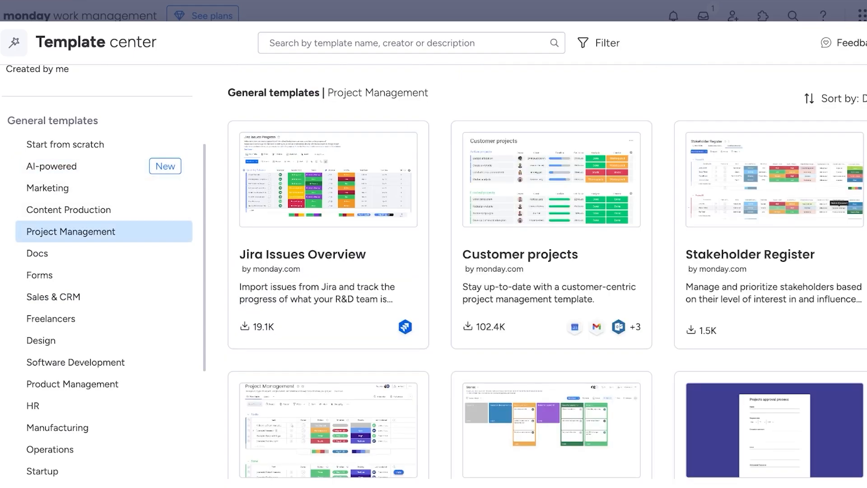
pyautogui.scroll(-3, 546, 271)
pyautogui.scroll(-5, 547, 271)
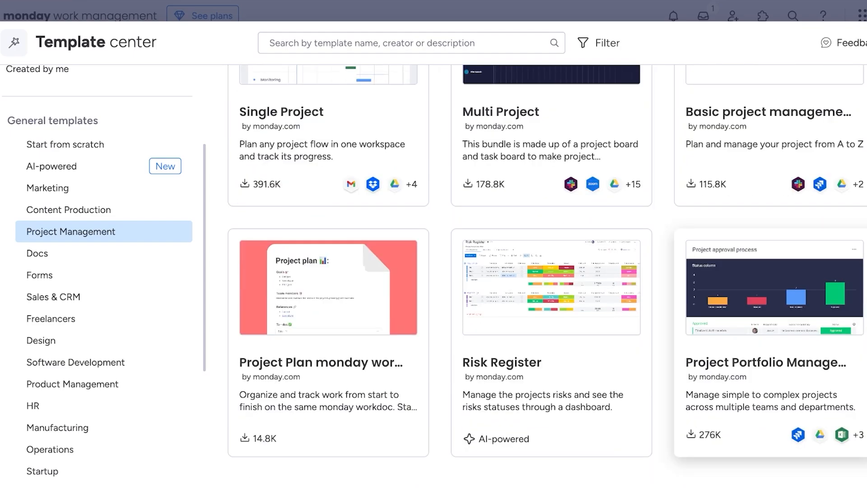
pyautogui.scroll(7, 547, 271)
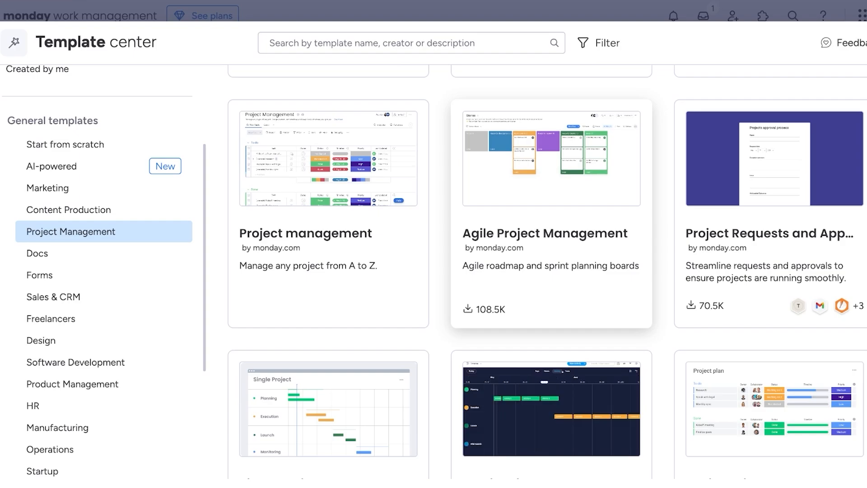
pyautogui.scroll(-9, 547, 271)
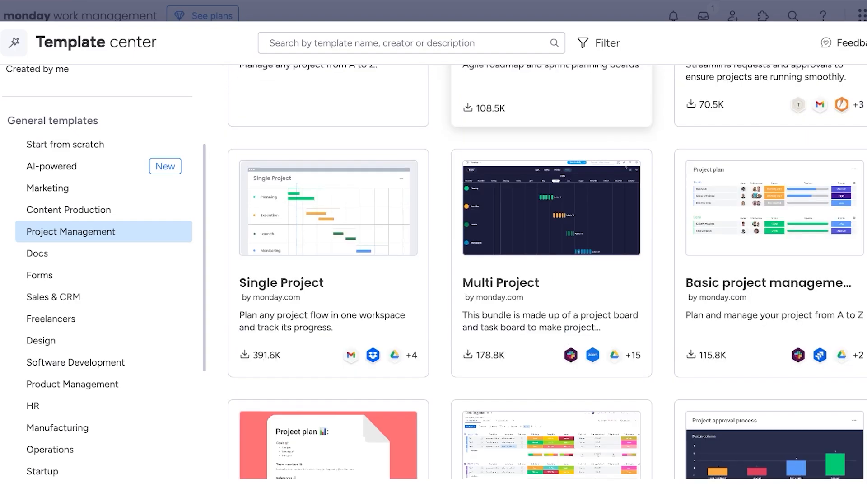
pyautogui.scroll(15, 547, 270)
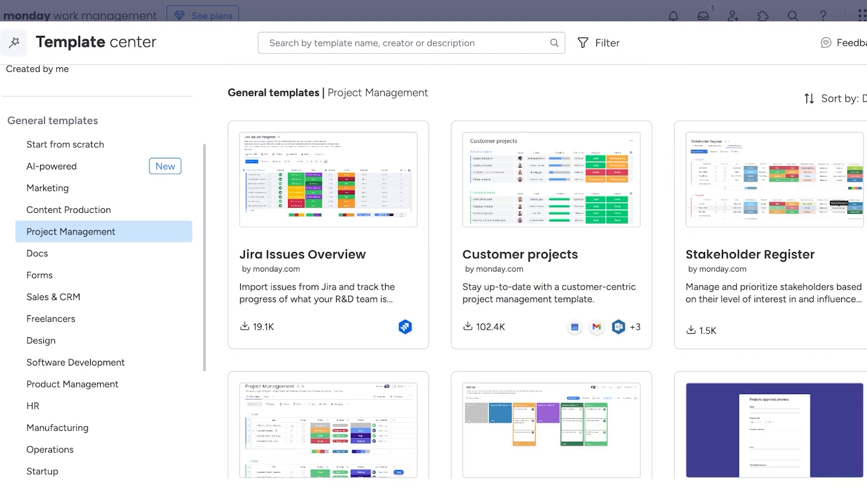
pyautogui.scroll(-8, 547, 271)
pyautogui.scroll(8, 547, 271)
pyautogui.scroll(-4, 547, 271)
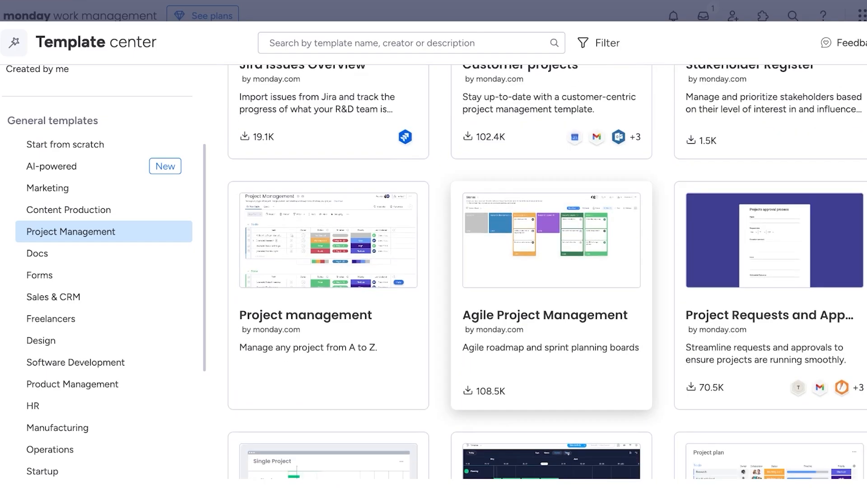
pyautogui.click(547, 271)
pyautogui.click(793, 131)
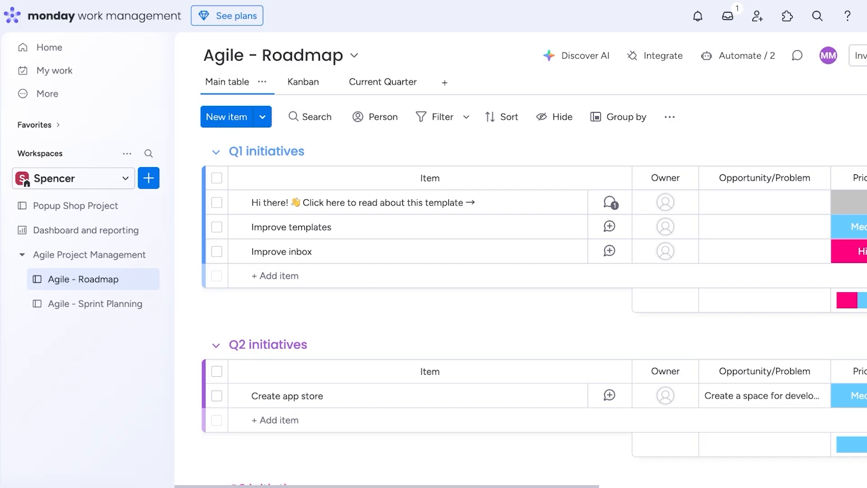
pyautogui.click(273, 55)
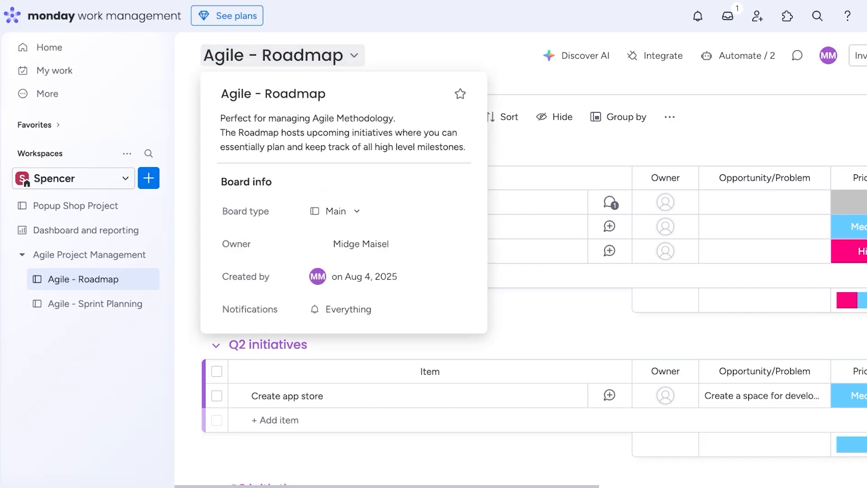
pyautogui.click(85, 254)
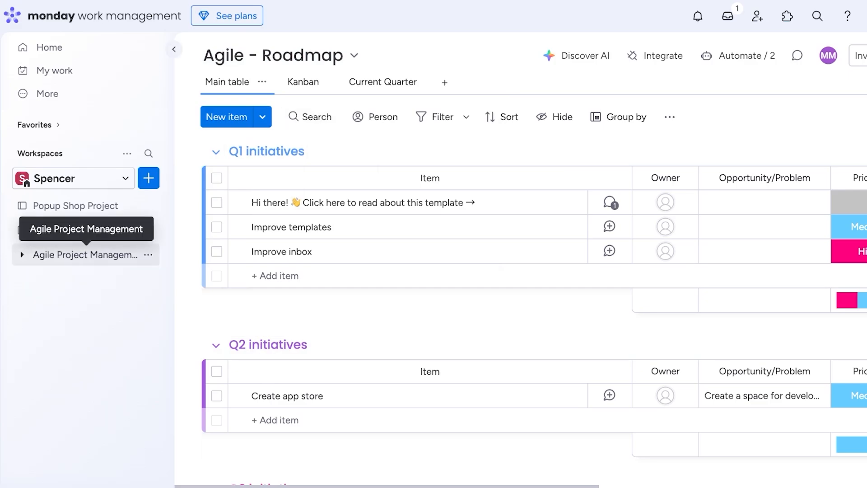
pyautogui.click(85, 254)
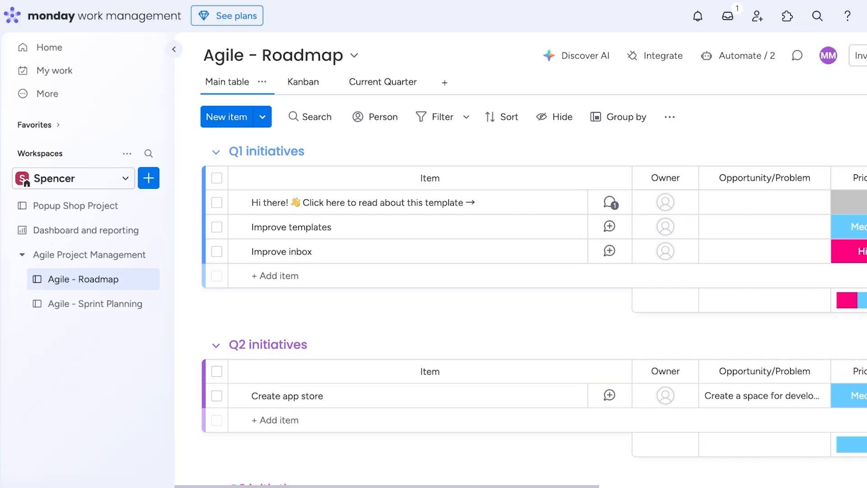
# Show the Agile - Roadmap board as Kanban, then its Current Quarter view of Q1 initiatives.
pyautogui.scroll(-4, 533, 316)
pyautogui.click(95, 304)
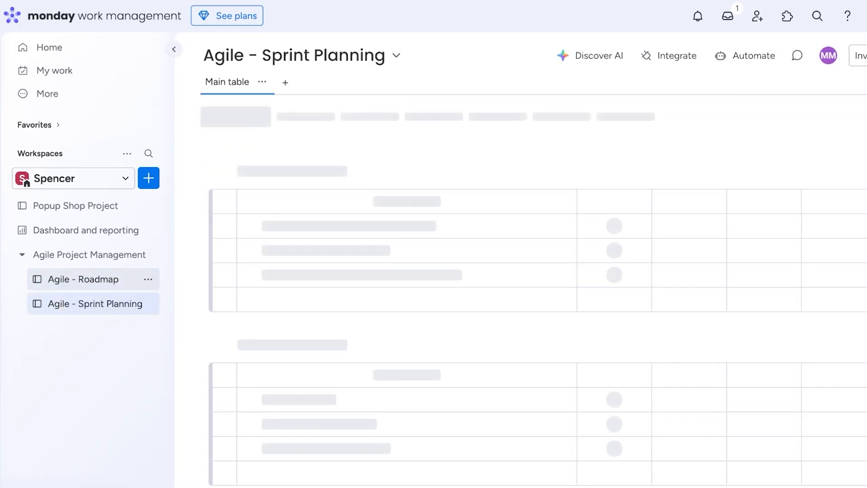
pyautogui.click(84, 279)
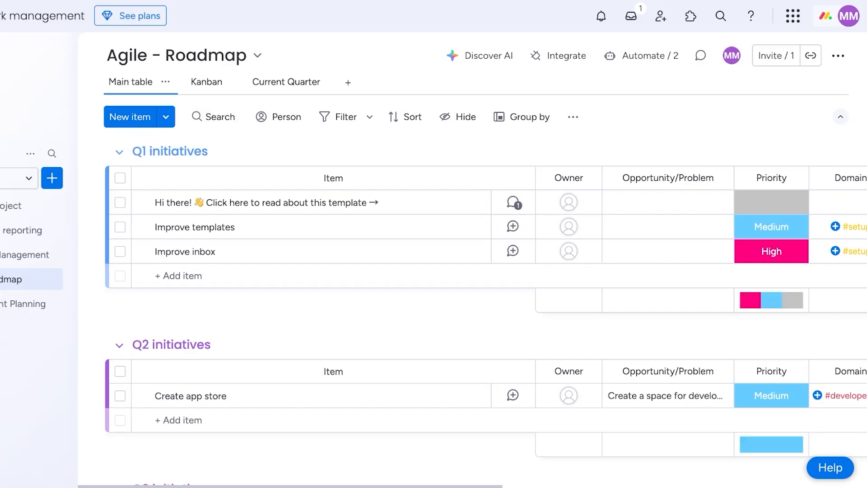
pyautogui.click(207, 81)
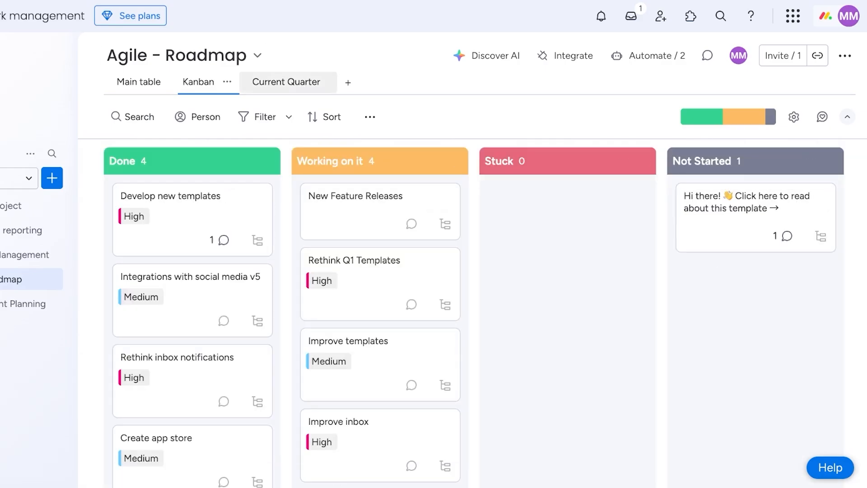
pyautogui.click(286, 81)
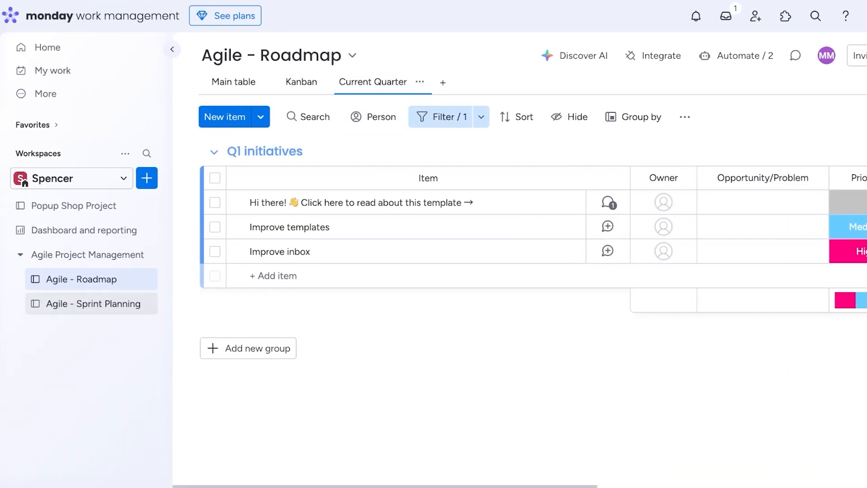
# Open the Agile - Sprint Planning board and review its Workload view across the weeks.
pyautogui.click(52, 303)
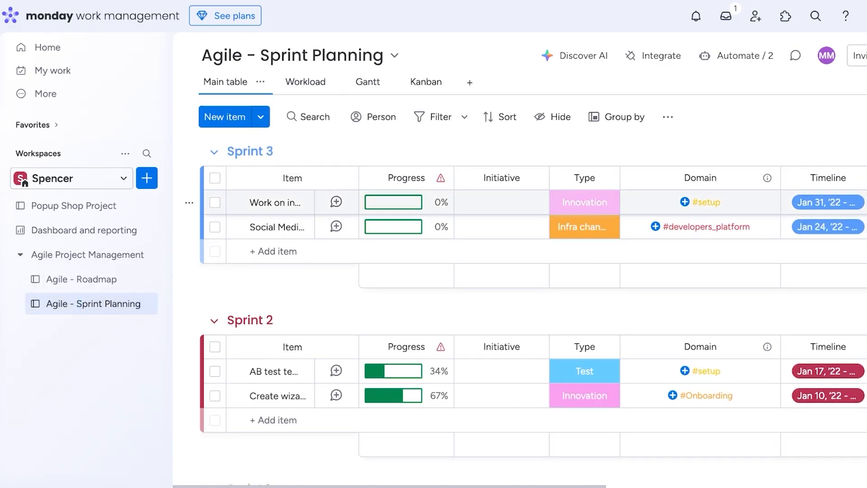
pyautogui.scroll(-10, 293, 226)
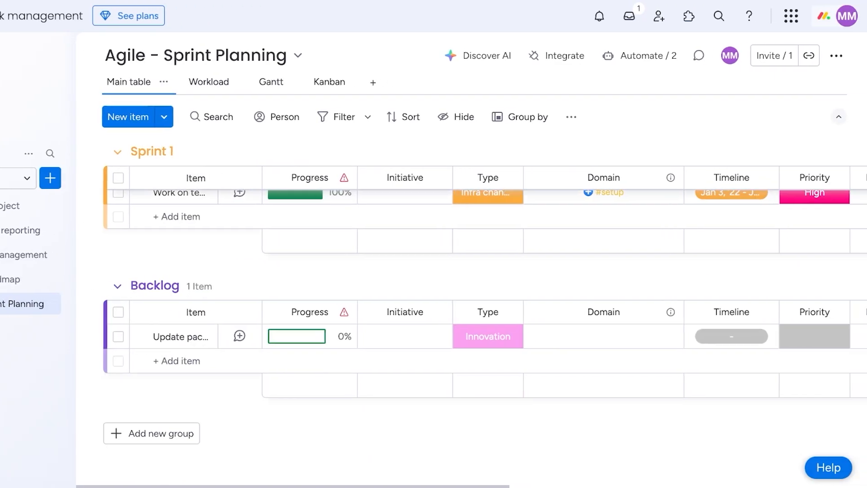
pyautogui.scroll(7, 485, 316)
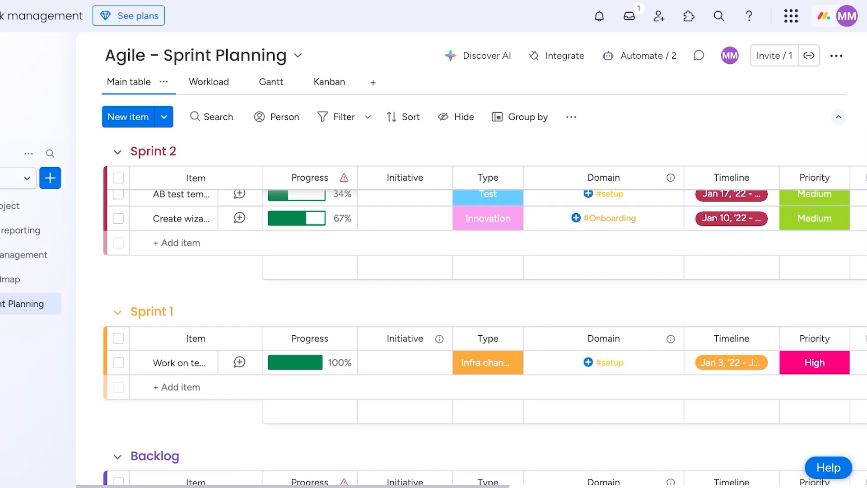
pyautogui.scroll(1, 484, 328)
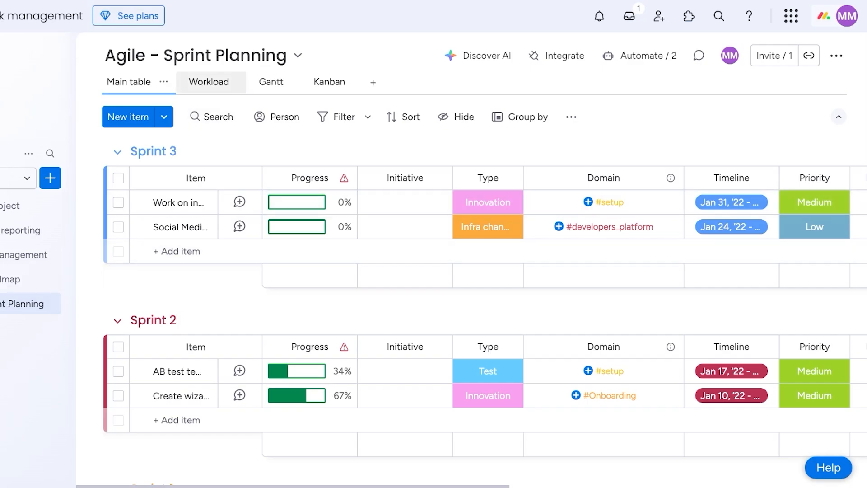
pyautogui.click(209, 82)
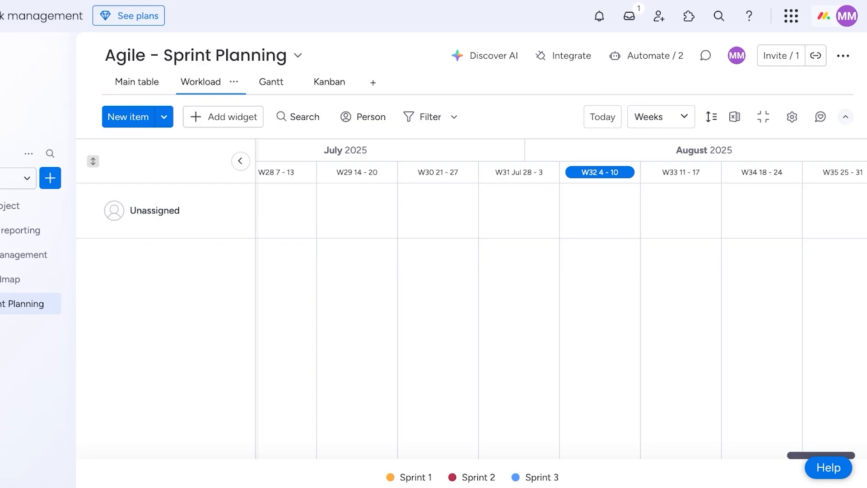
pyautogui.hscroll(5, 559, 298)
pyautogui.hscroll(-8, 560, 298)
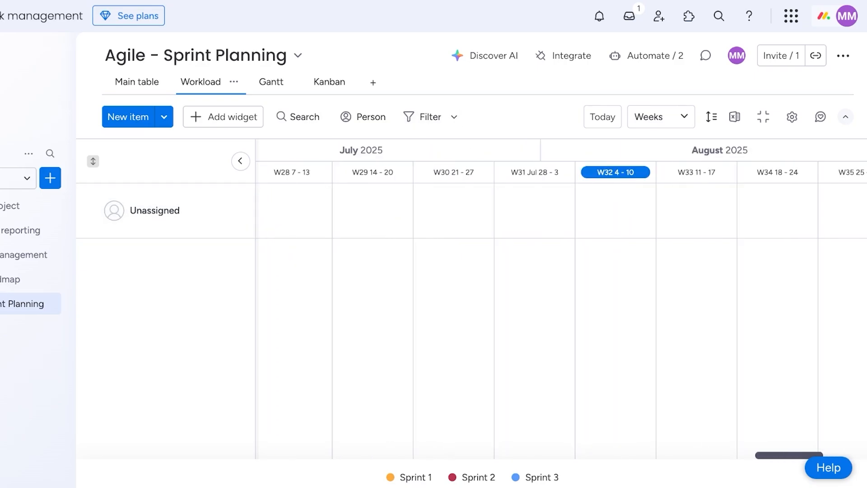
# Switch to the Gantt view and auto-fit Sprints 1–3 across January 2022.
pyautogui.click(264, 82)
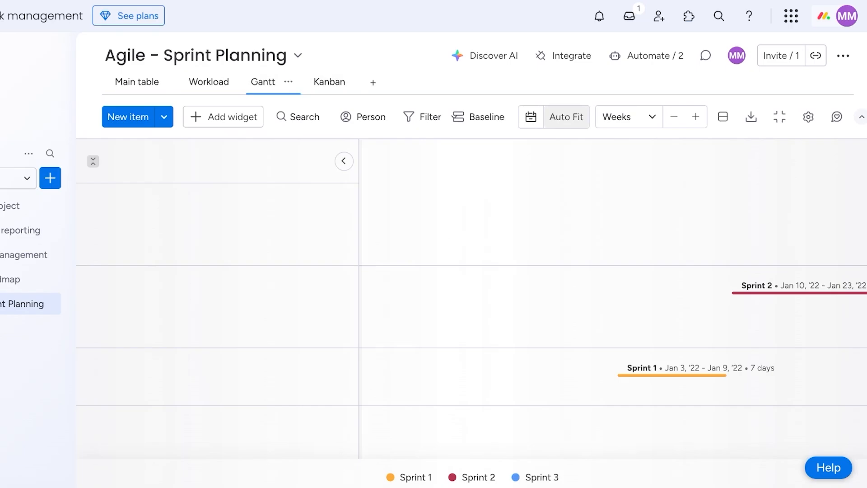
pyautogui.click(566, 118)
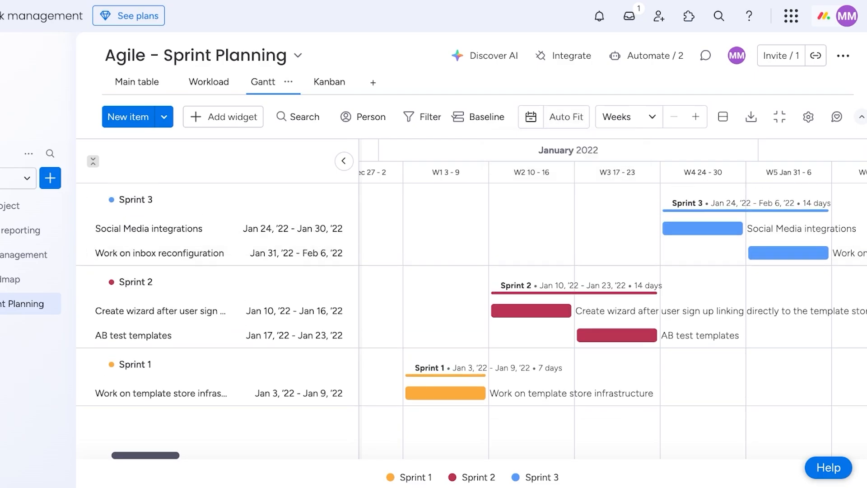
pyautogui.hscroll(4, 613, 227)
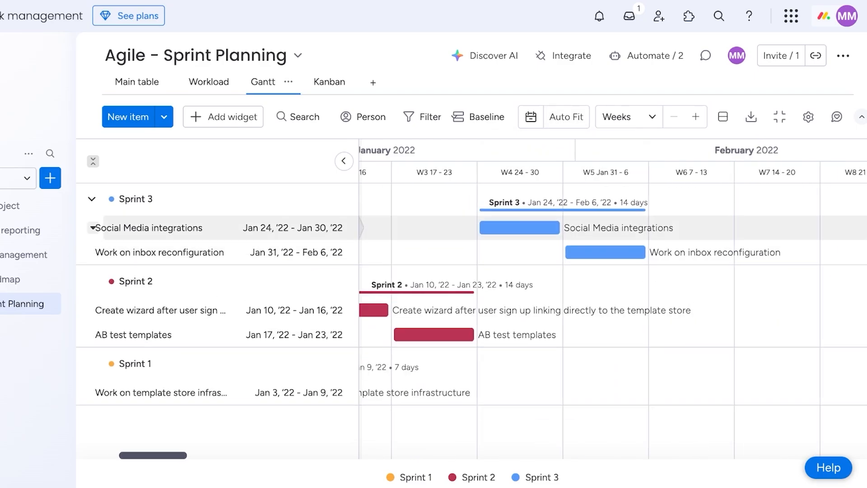
pyautogui.hscroll(-5, 612, 227)
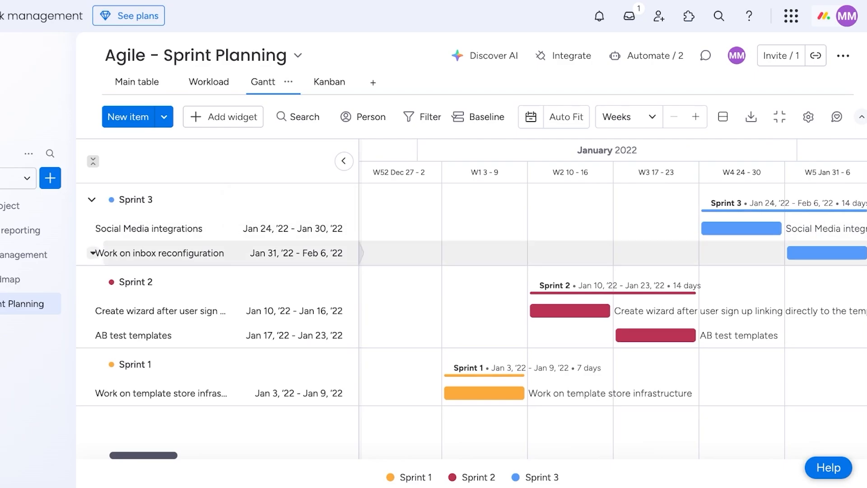
# Open the Popup Shop Project board, look at its Planning view, then delete that view.
pyautogui.click(49, 205)
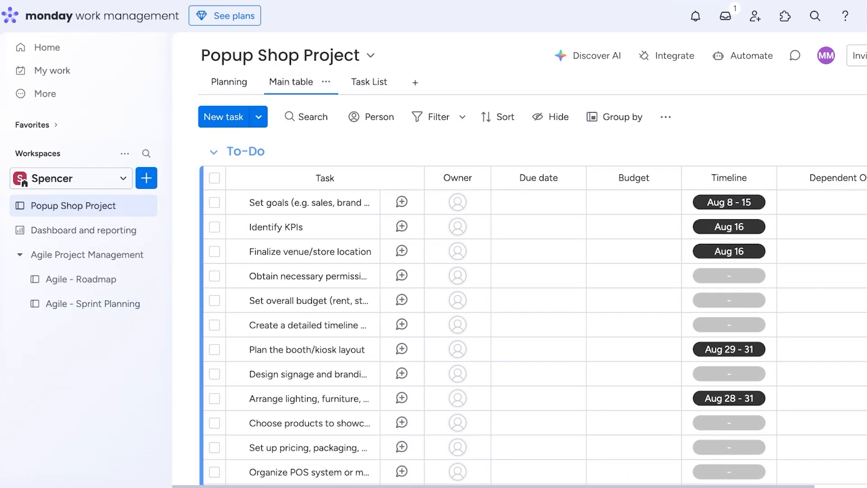
pyautogui.click(246, 82)
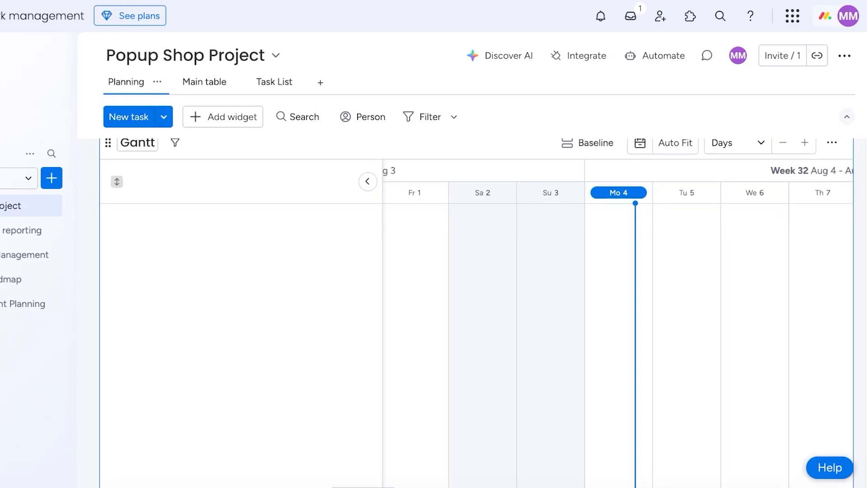
pyautogui.scroll(-4, 476, 311)
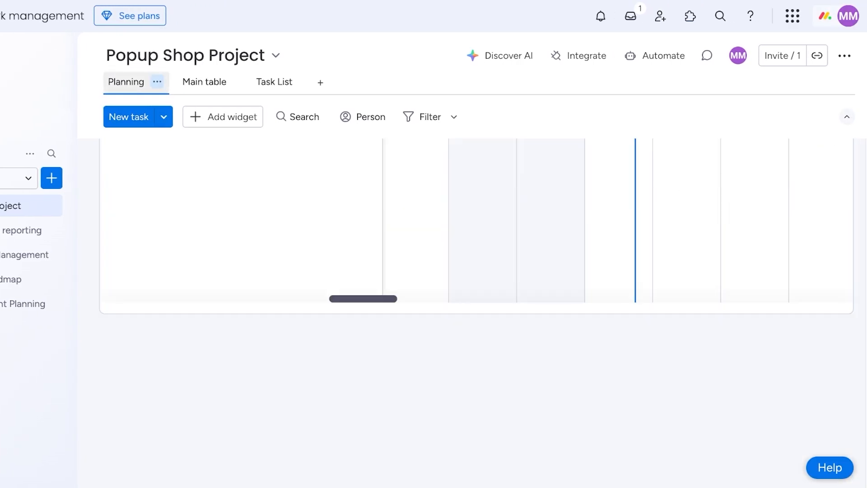
pyautogui.click(157, 82)
pyautogui.click(155, 302)
# Add a Gantt view to the board and peek at the Set goals task details.
pyautogui.click(254, 82)
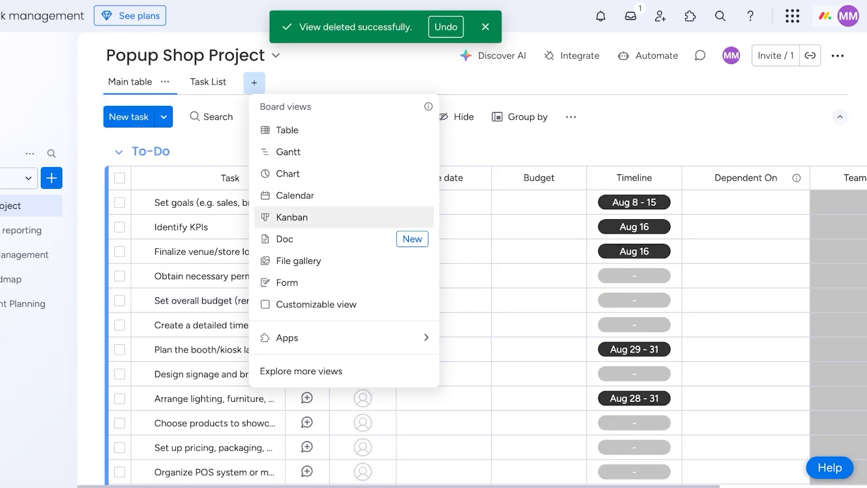
pyautogui.click(288, 152)
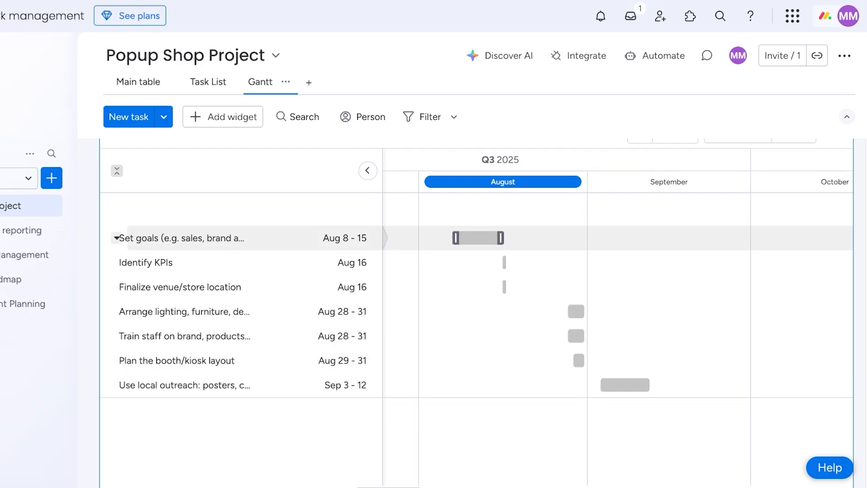
pyautogui.click(478, 266)
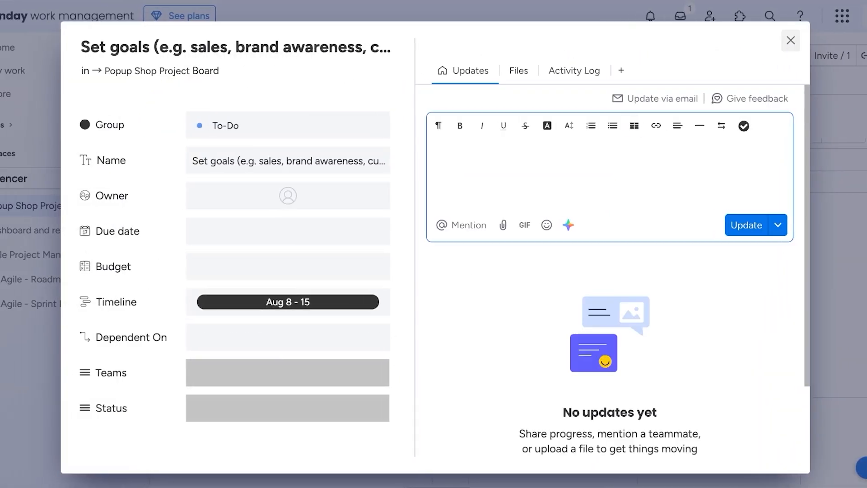
pyautogui.click(790, 40)
pyautogui.hscroll(-1, 632, 360)
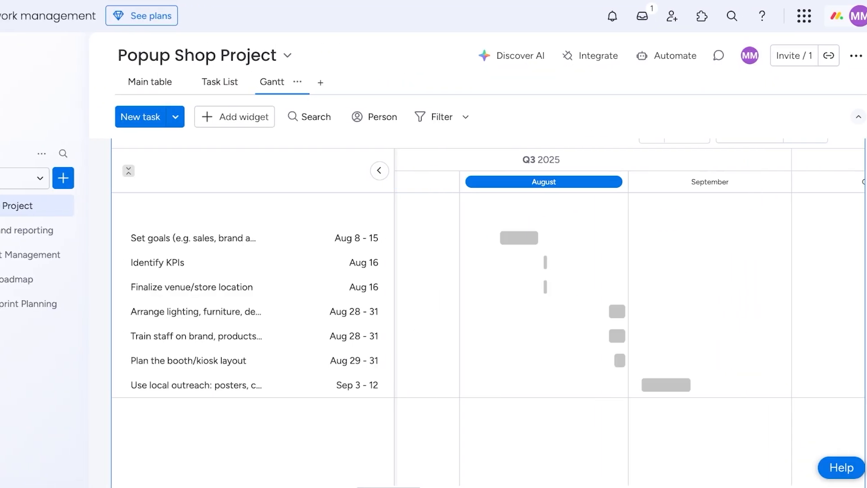
pyautogui.hscroll(9, 632, 360)
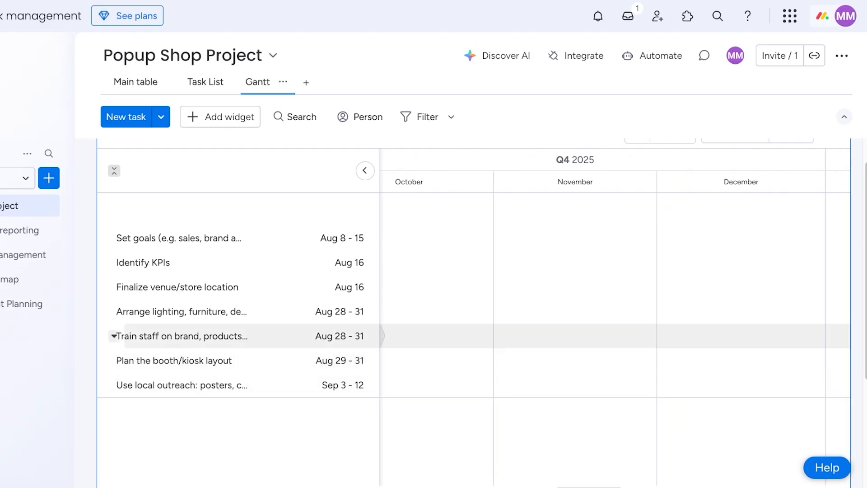
pyautogui.hscroll(-9, 614, 316)
pyautogui.hscroll(-6, 614, 262)
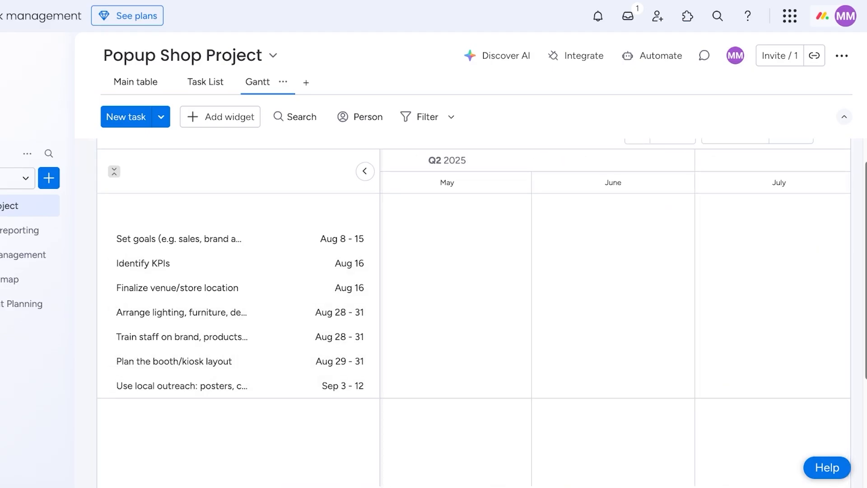
pyautogui.scroll(1, 614, 263)
# Try the Gantt timeline at the weeks scale, then at the days scale.
pyautogui.click(735, 166)
pyautogui.click(722, 215)
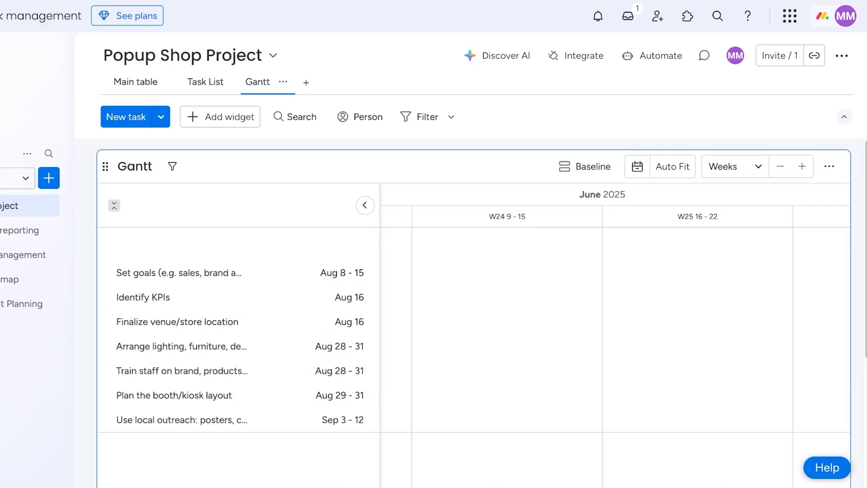
pyautogui.click(735, 166)
pyautogui.click(718, 191)
pyautogui.scroll(-1, 474, 311)
pyautogui.hscroll(-2, 615, 287)
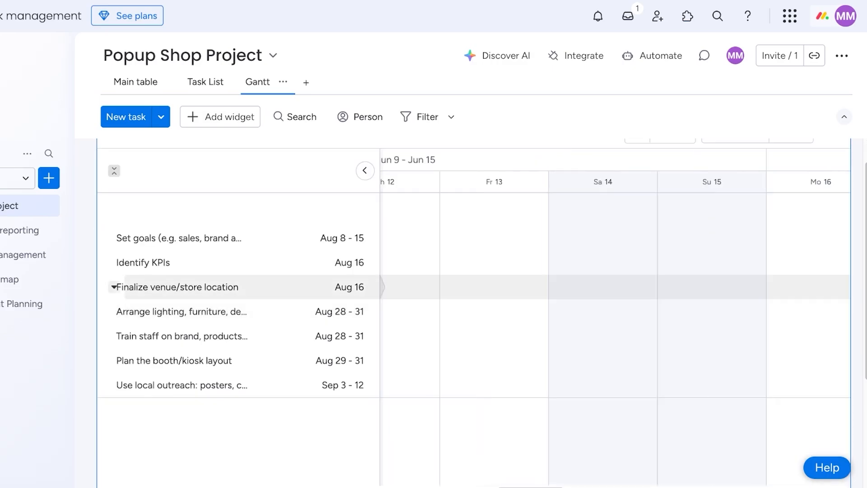
pyautogui.hscroll(20, 615, 310)
pyautogui.scroll(1, 615, 309)
# Auto-fit all tasks, Aug 8 to Sep 12, into the Gantt and check baseline settings.
pyautogui.click(672, 166)
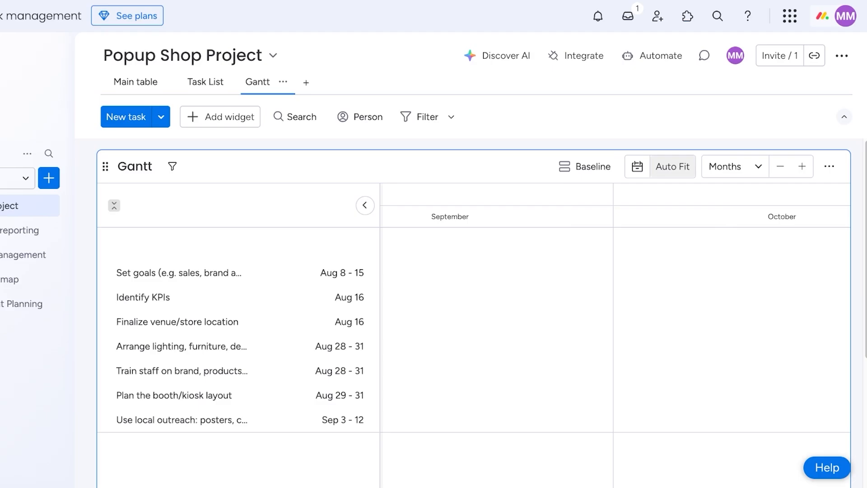
pyautogui.scroll(-1, 474, 336)
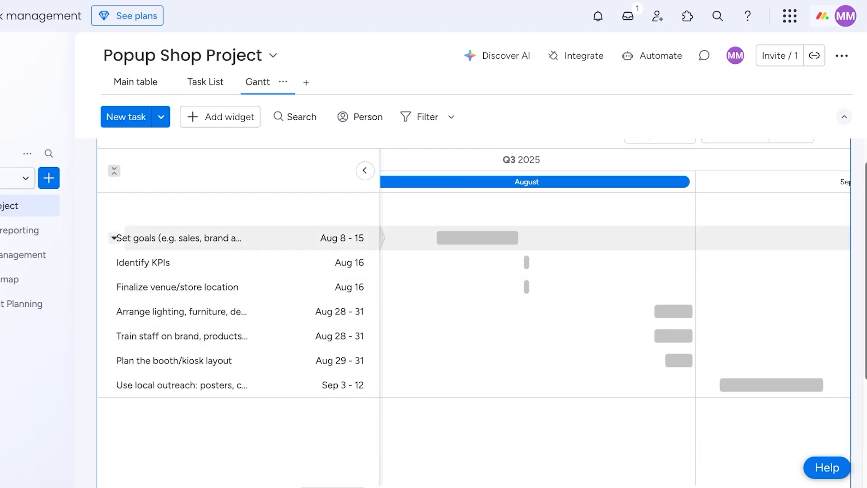
pyautogui.scroll(1, 474, 312)
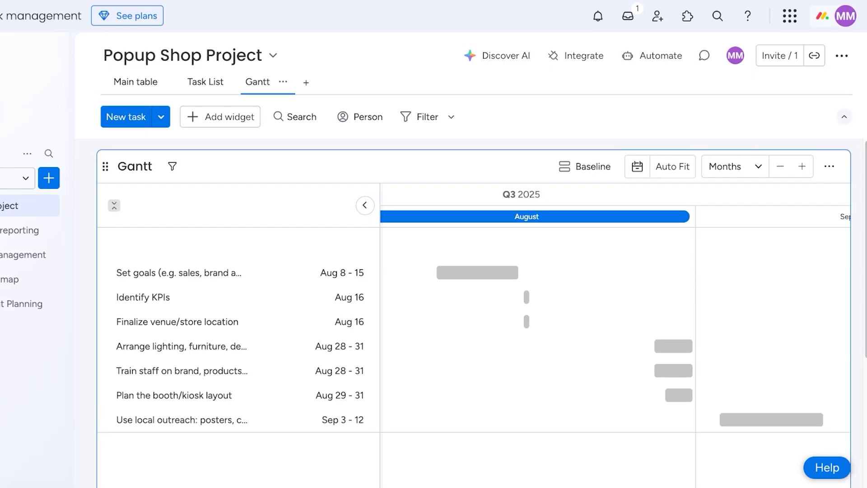
pyautogui.click(584, 167)
pyautogui.click(829, 44)
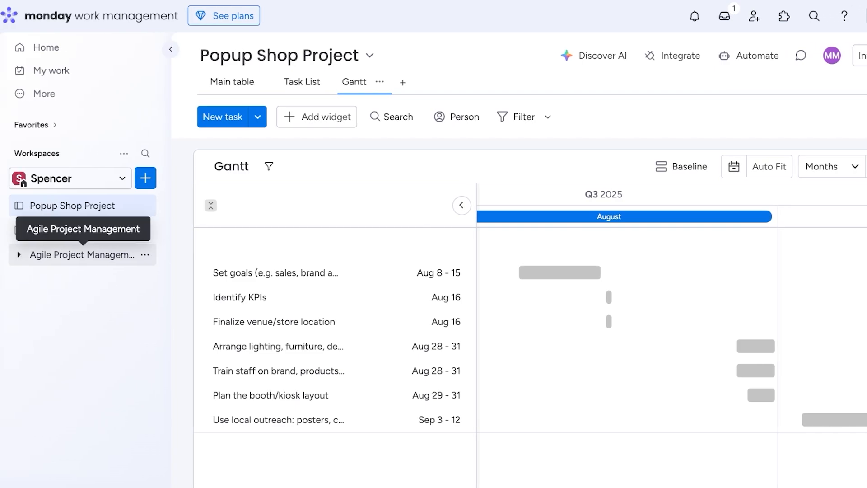
pyautogui.click(145, 178)
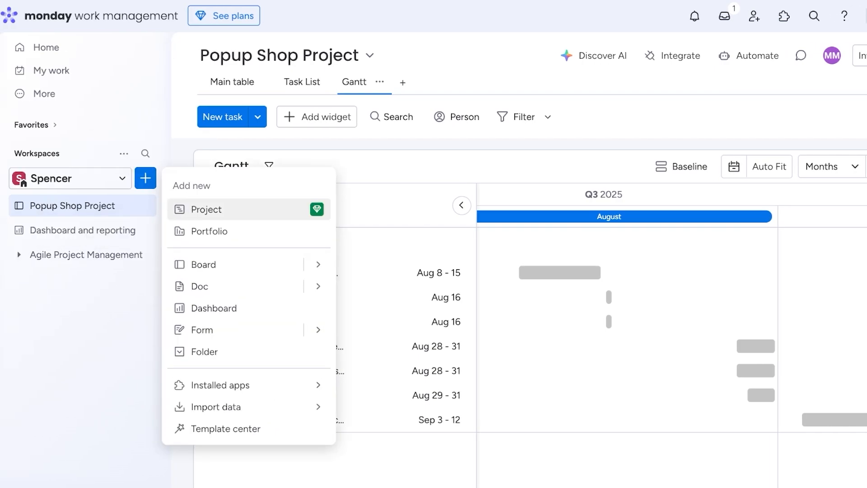
pyautogui.click(203, 264)
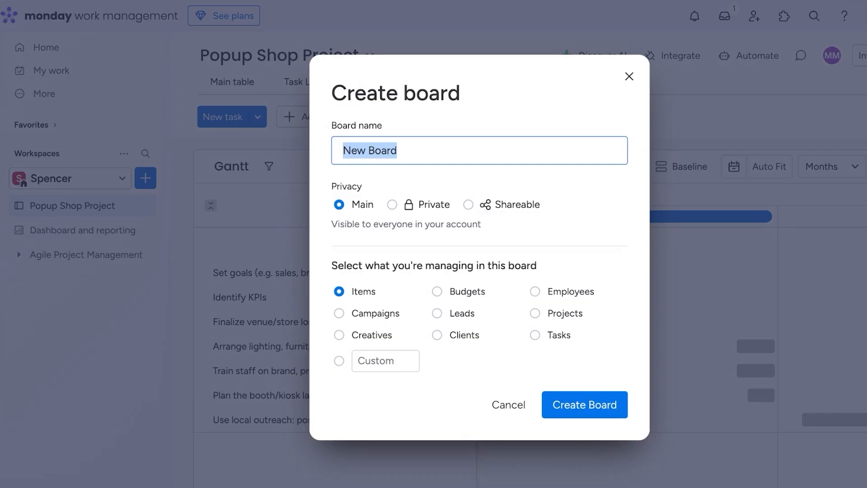
pyautogui.click(627, 74)
pyautogui.click(145, 230)
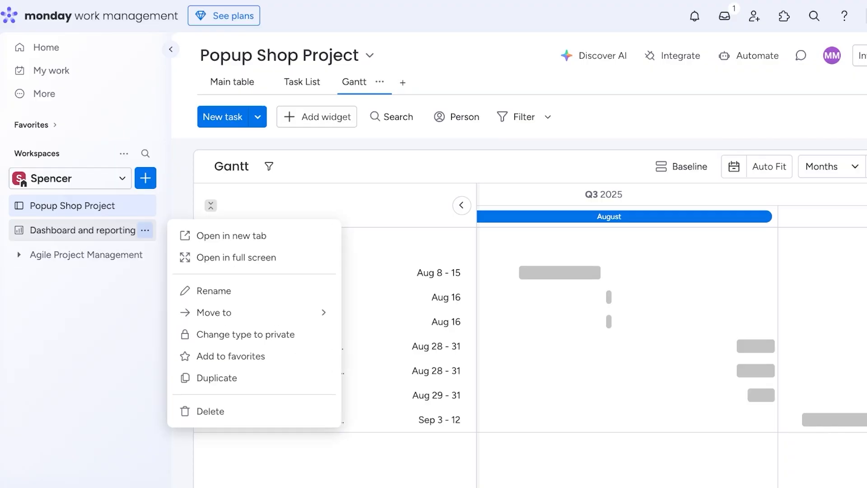
pyautogui.click(145, 205)
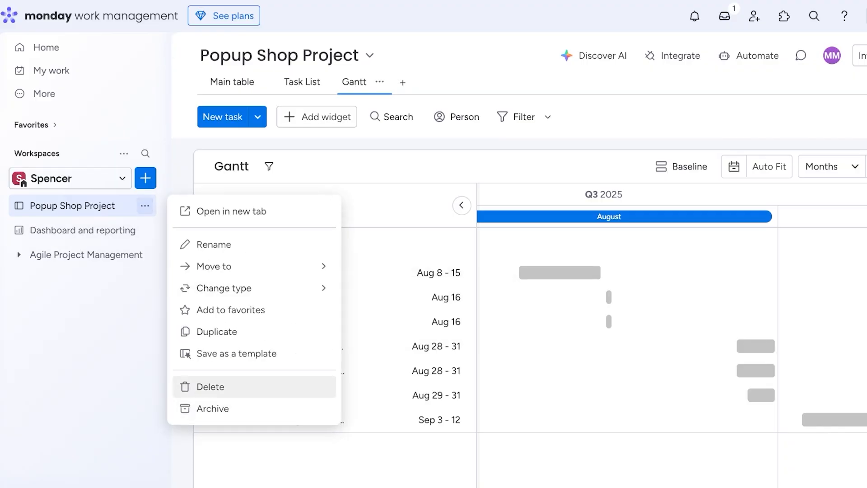
pyautogui.click(384, 370)
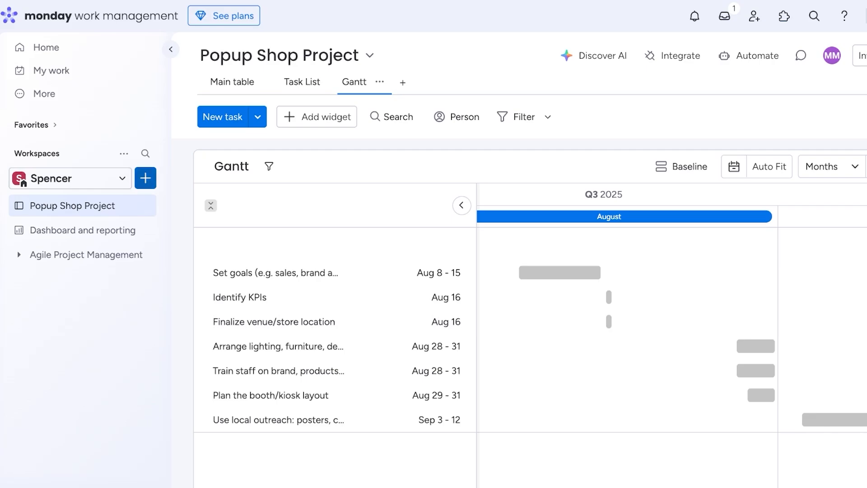
pyautogui.click(145, 178)
pyautogui.click(203, 264)
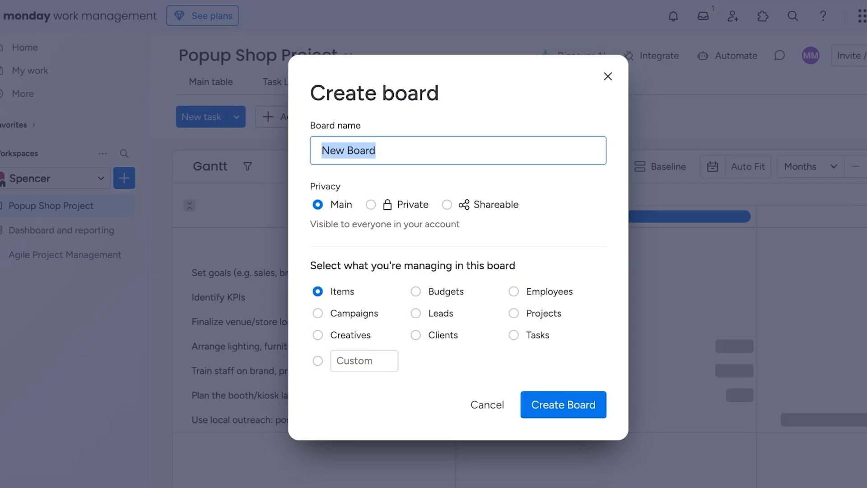
pyautogui.press('Escape')
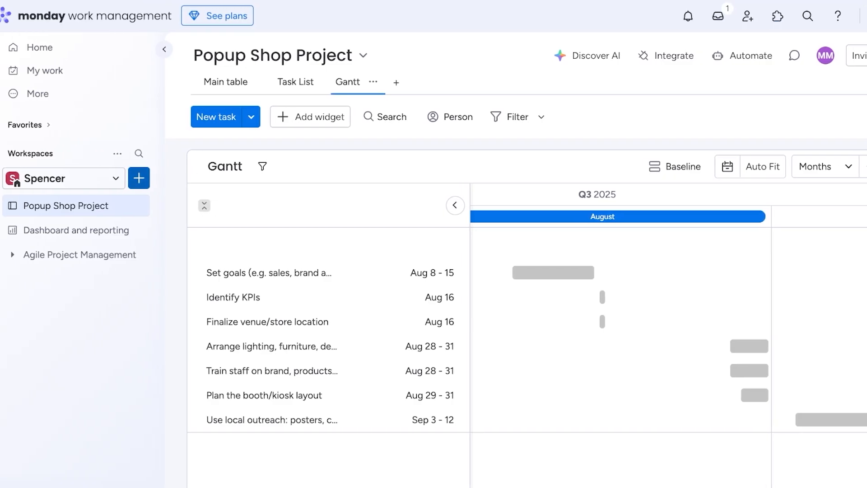
pyautogui.click(100, 177)
# Start a new board from a template and browse the Project Management templates.
pyautogui.moveTo(321, 264)
pyautogui.click(404, 292)
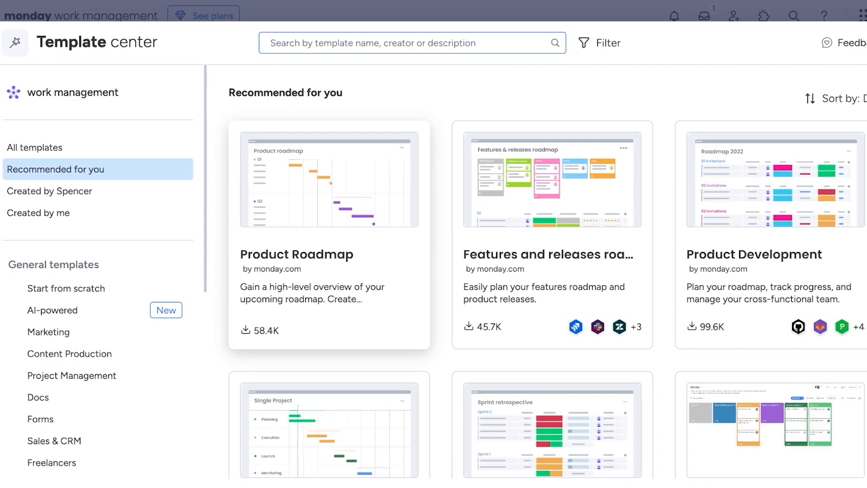
pyautogui.click(71, 375)
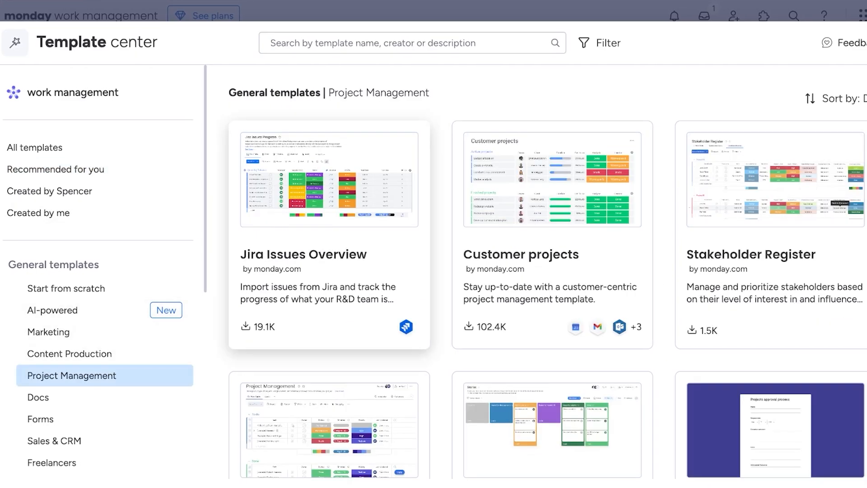
pyautogui.scroll(-2, 136, 309)
pyautogui.scroll(-1, 767, 234)
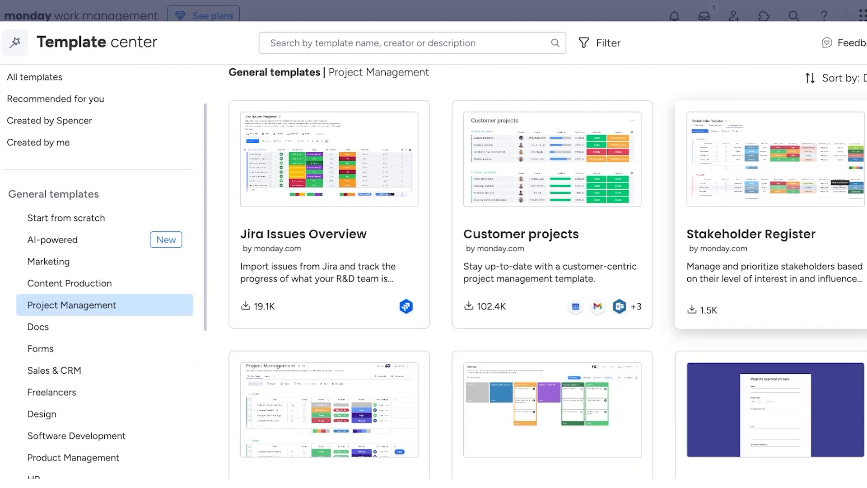
pyautogui.scroll(-3, 551, 271)
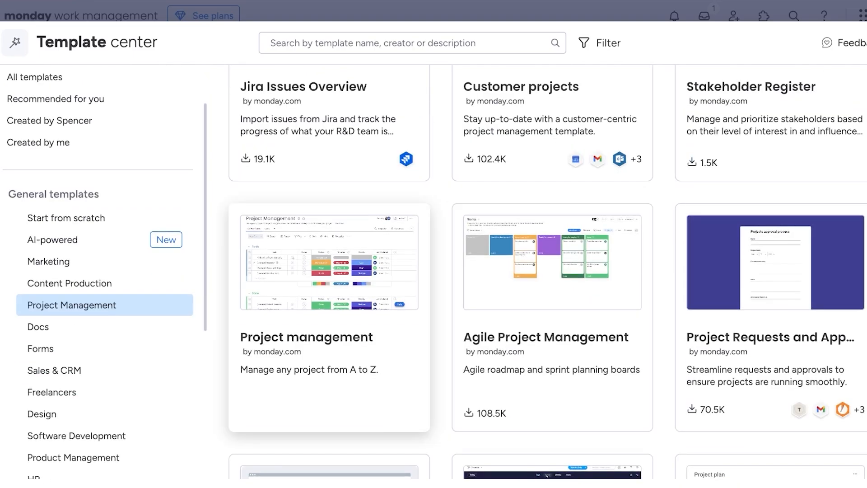
pyautogui.scroll(-3, 330, 316)
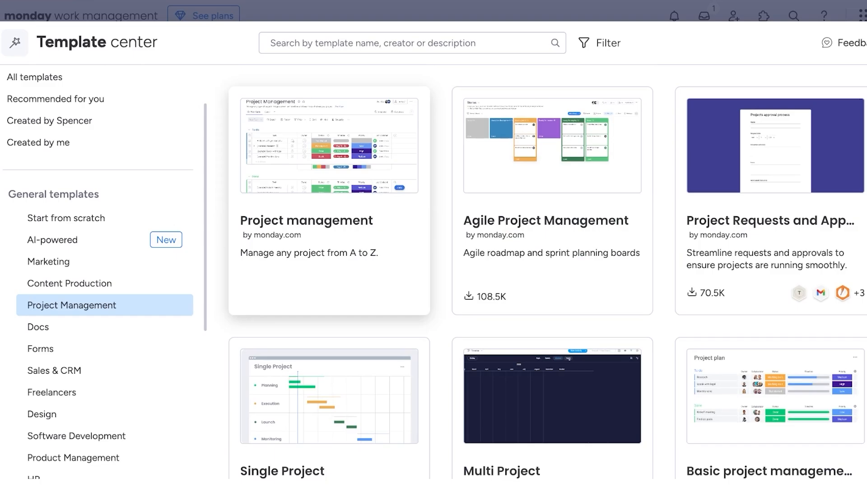
pyautogui.scroll(-1, 551, 383)
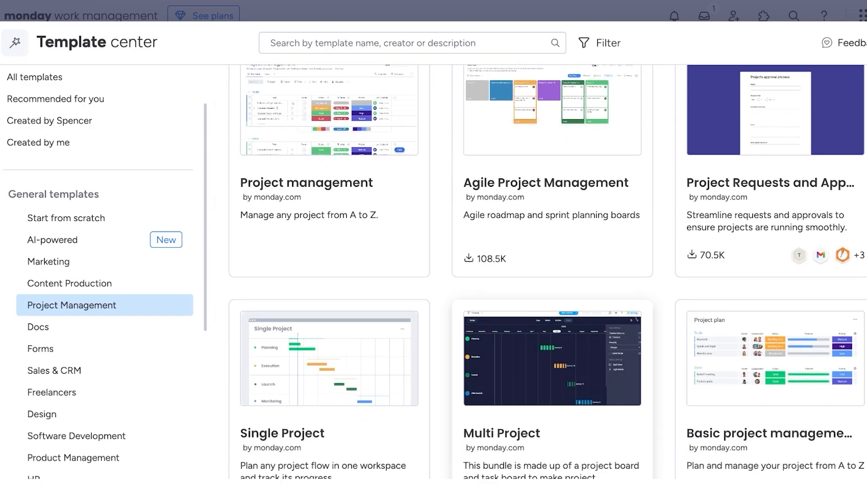
pyautogui.scroll(-3, 768, 343)
# Create the board from the 'Project management' template, with To do and Done groups.
pyautogui.scroll(7, 768, 343)
pyautogui.scroll(-7, 329, 361)
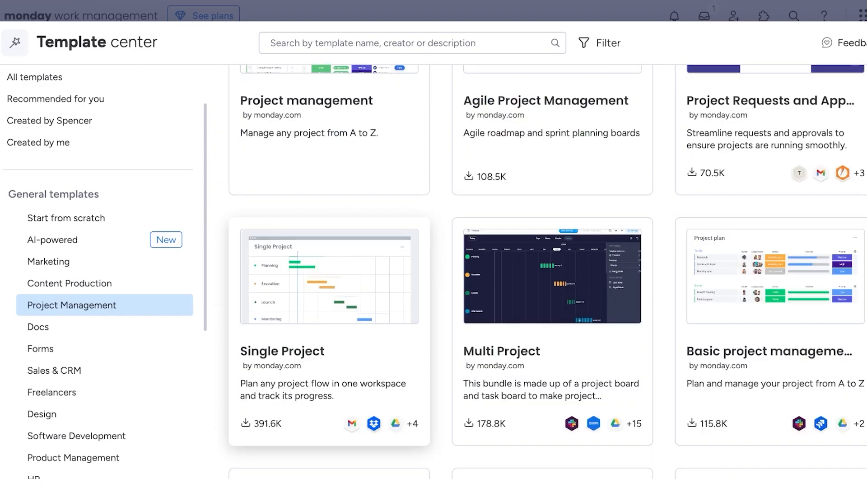
pyautogui.scroll(-3, 329, 362)
pyautogui.scroll(4, 551, 316)
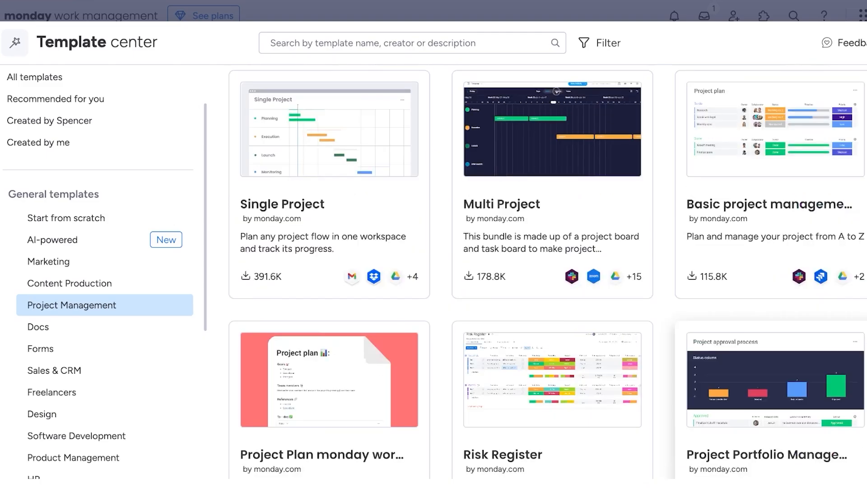
pyautogui.scroll(4, 551, 181)
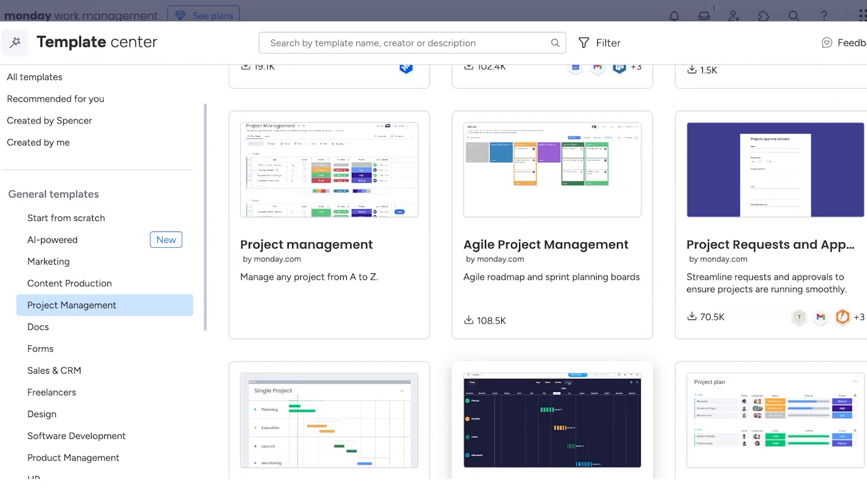
pyautogui.scroll(-4, 550, 172)
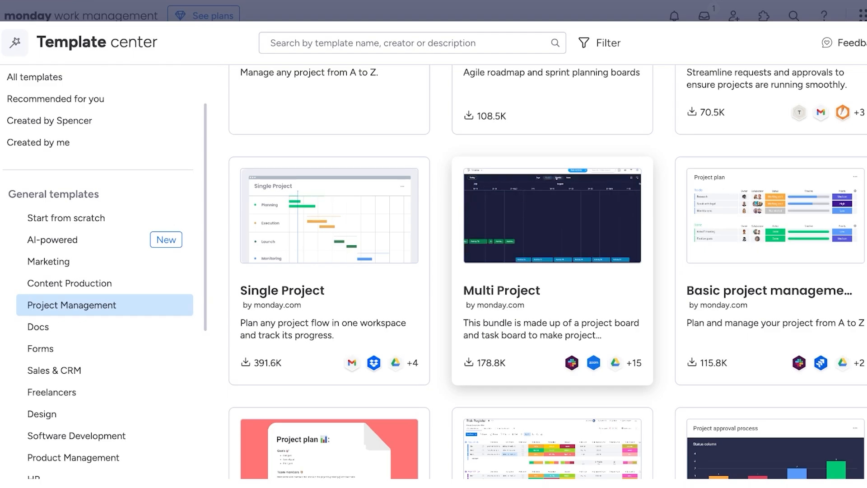
pyautogui.scroll(3, 546, 271)
pyautogui.click(330, 203)
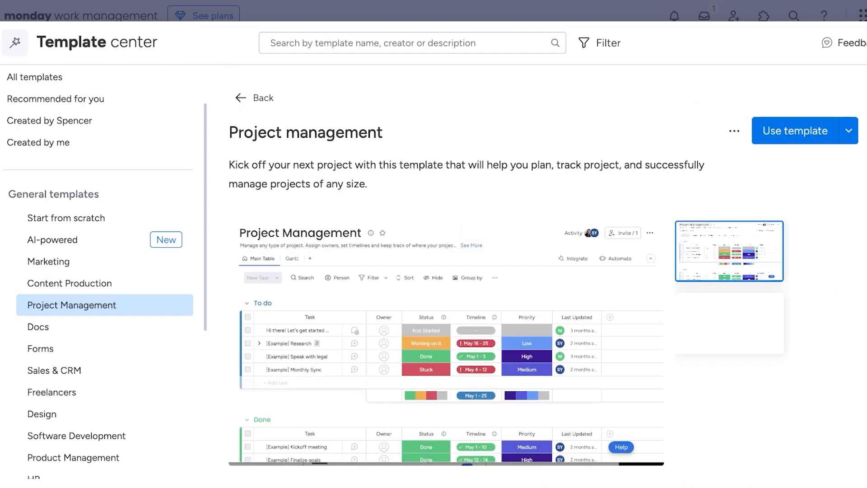
pyautogui.click(795, 131)
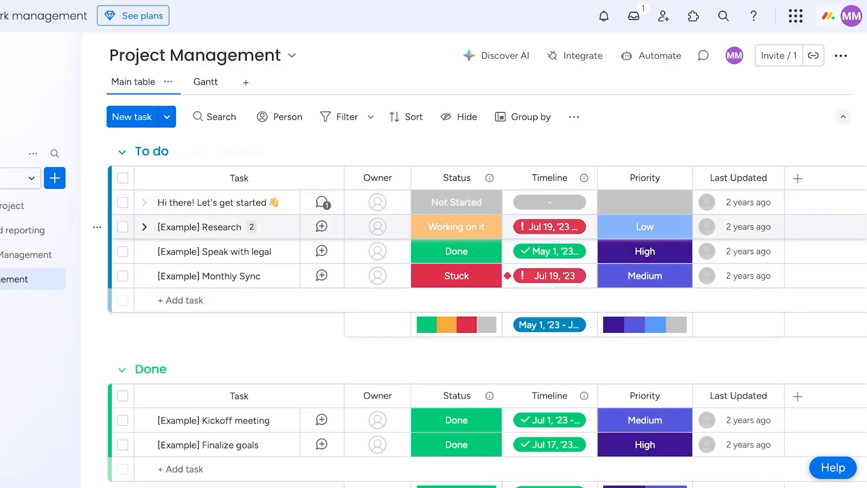
# Glance at the new board's Gantt view, return to Main table, and open its automations.
pyautogui.scroll(-3, 451, 230)
pyautogui.scroll(3, 239, 287)
pyautogui.click(206, 82)
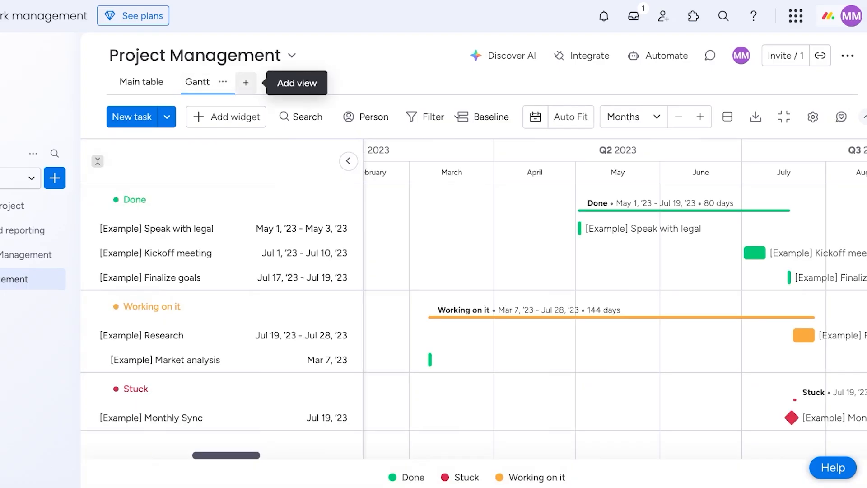
pyautogui.click(141, 82)
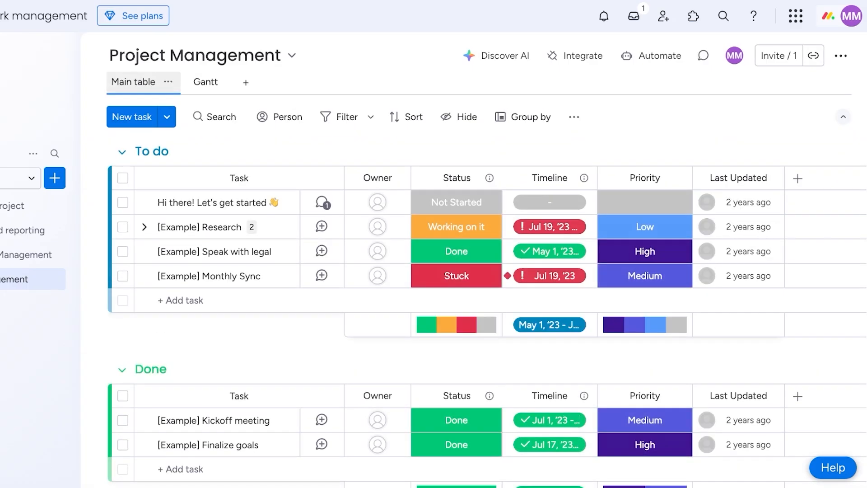
pyautogui.click(650, 55)
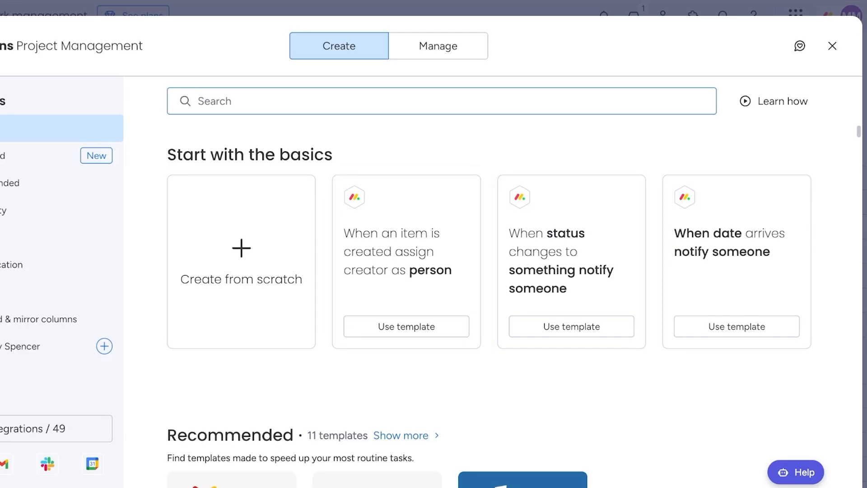
# Browse Productivity recipes, then start a 'When status changes to something' automation from the basics.
pyautogui.scroll(-5, 489, 289)
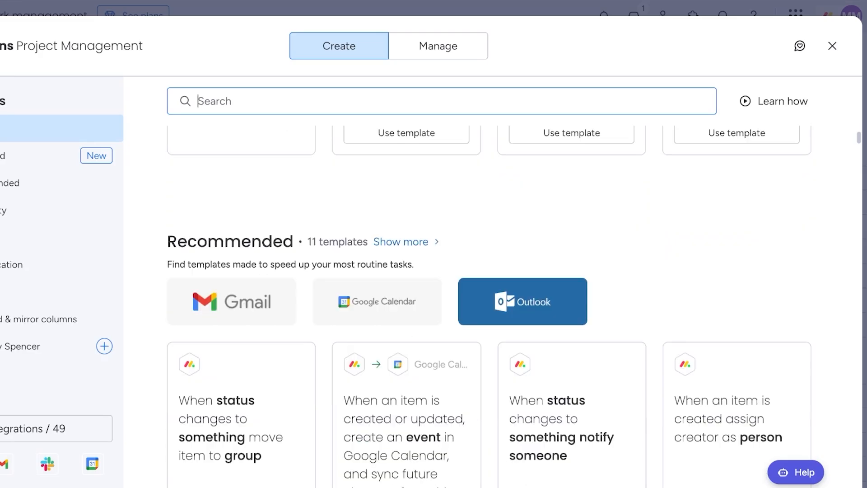
pyautogui.scroll(-7, 488, 289)
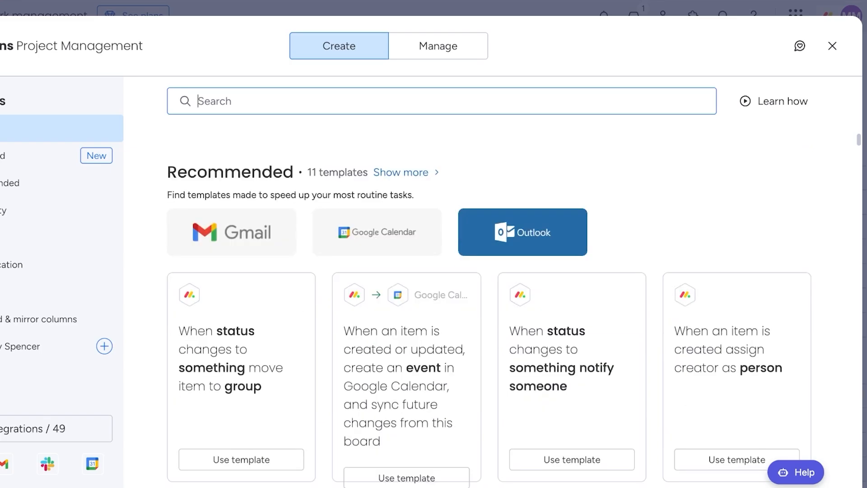
pyautogui.scroll(10, 489, 289)
pyautogui.scroll(-2, 532, 289)
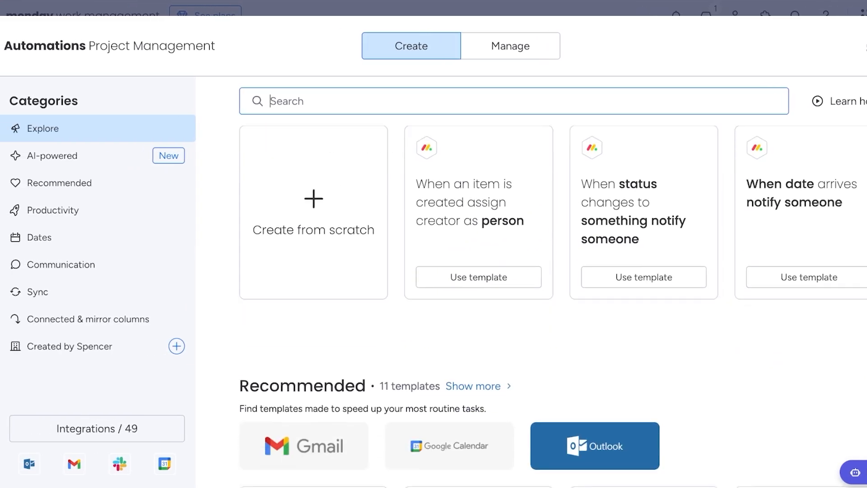
pyautogui.click(53, 210)
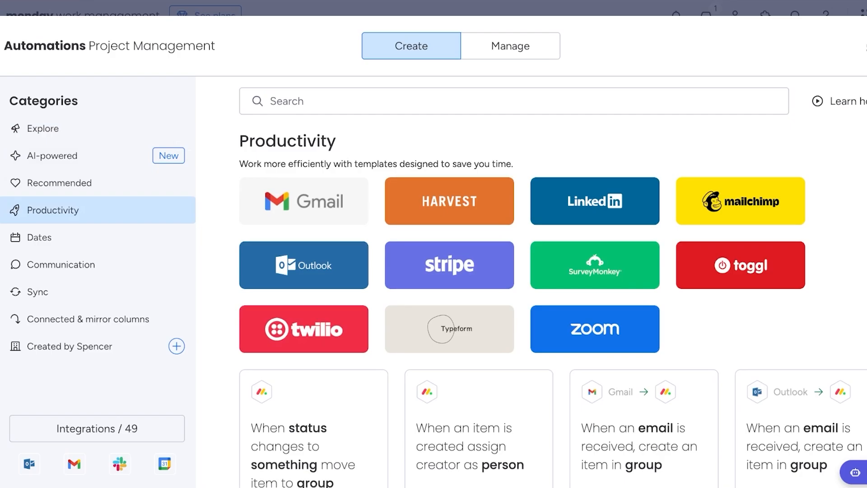
pyautogui.scroll(-8, 478, 253)
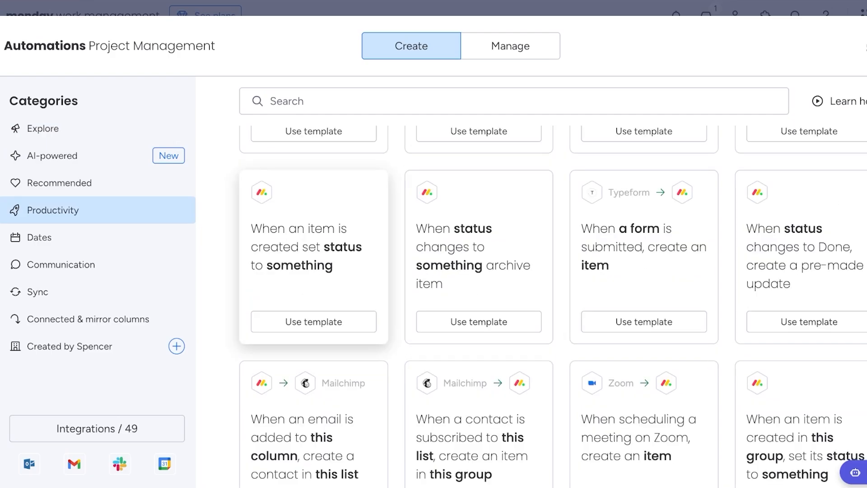
pyautogui.scroll(10, 316, 253)
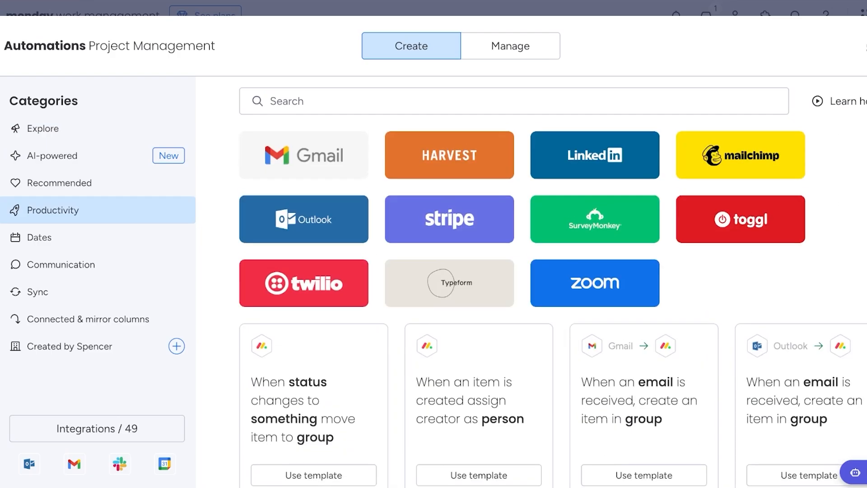
pyautogui.scroll(-7, 479, 270)
pyautogui.scroll(10, 478, 271)
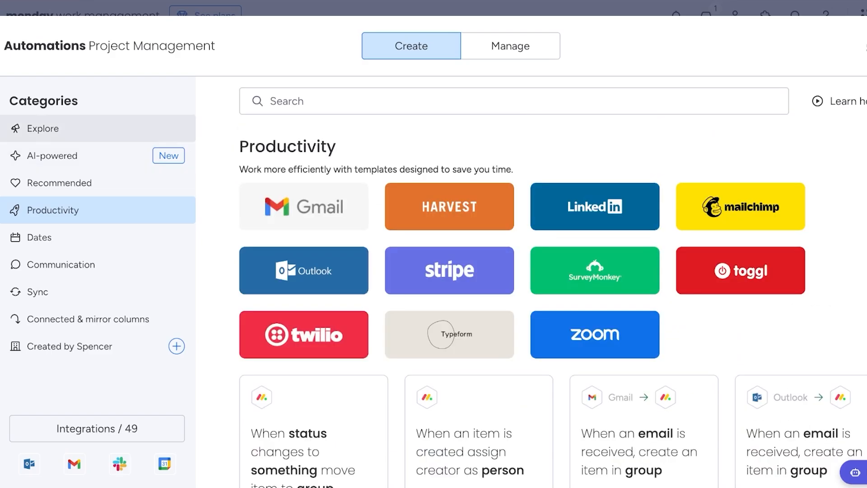
pyautogui.click(42, 129)
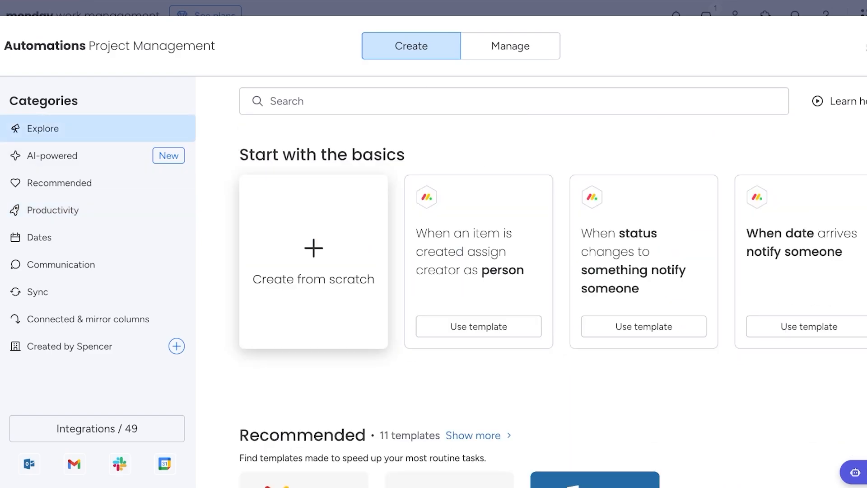
pyautogui.click(313, 262)
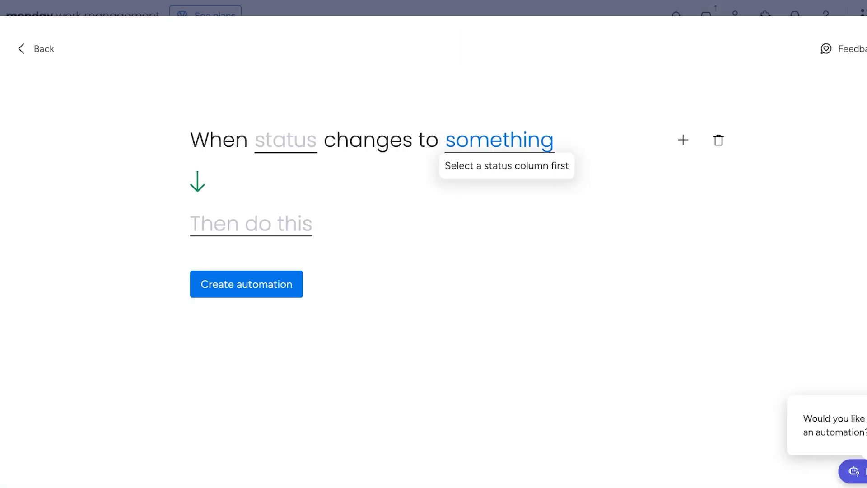
# Set the automation trigger to the Priority column changing to Critical.
pyautogui.click(286, 140)
pyautogui.click(291, 211)
pyautogui.click(504, 140)
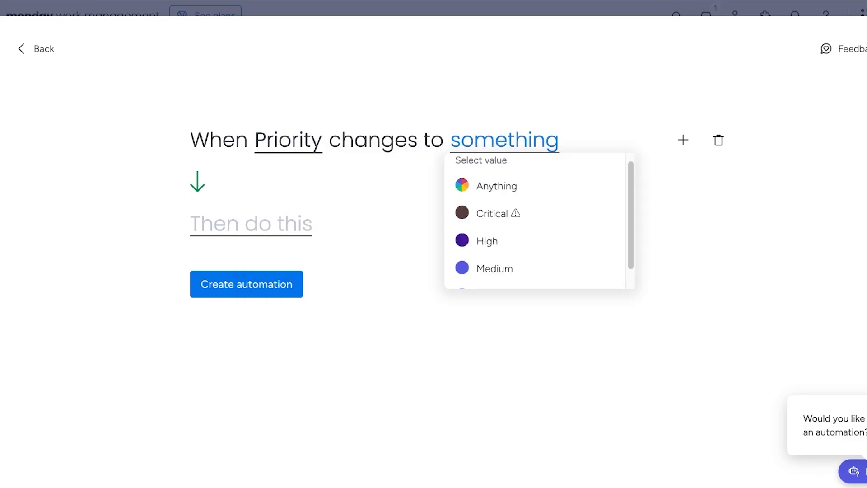
pyautogui.click(498, 213)
# Notify the recipient 'Urgent Matter.' with item, board and user name chips, and create the automation.
pyautogui.click(251, 224)
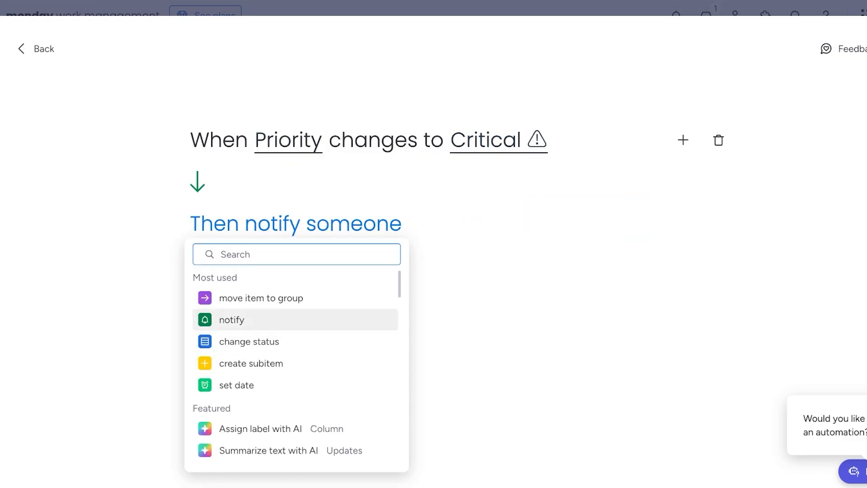
pyautogui.scroll(-10, 296, 361)
pyautogui.scroll(10, 295, 361)
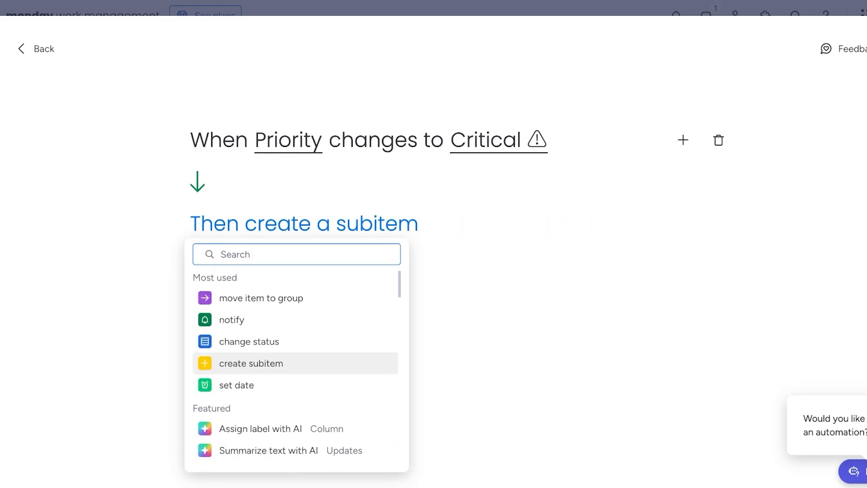
pyautogui.click(296, 319)
pyautogui.click(354, 224)
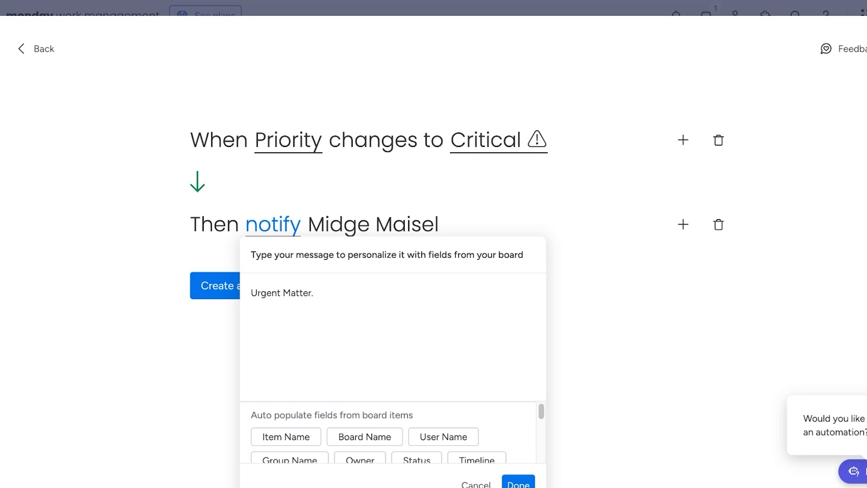
pyautogui.click(286, 436)
pyautogui.click(364, 436)
pyautogui.click(443, 436)
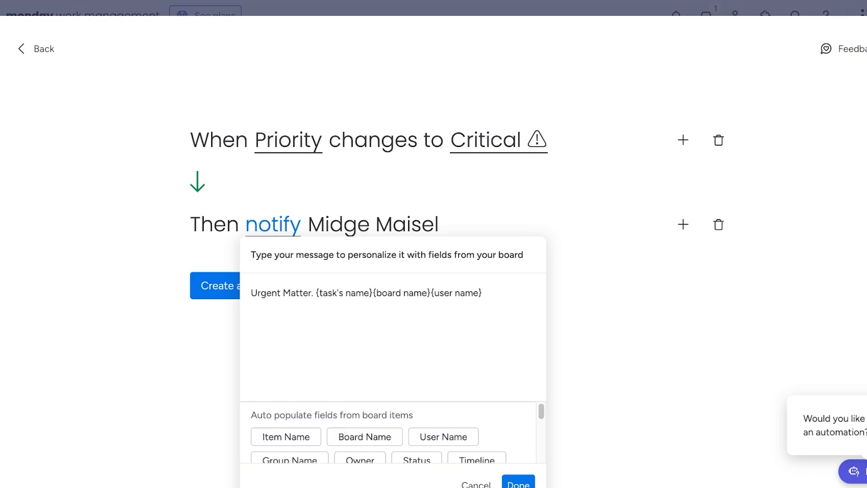
pyautogui.scroll(-5, 393, 431)
pyautogui.click(518, 484)
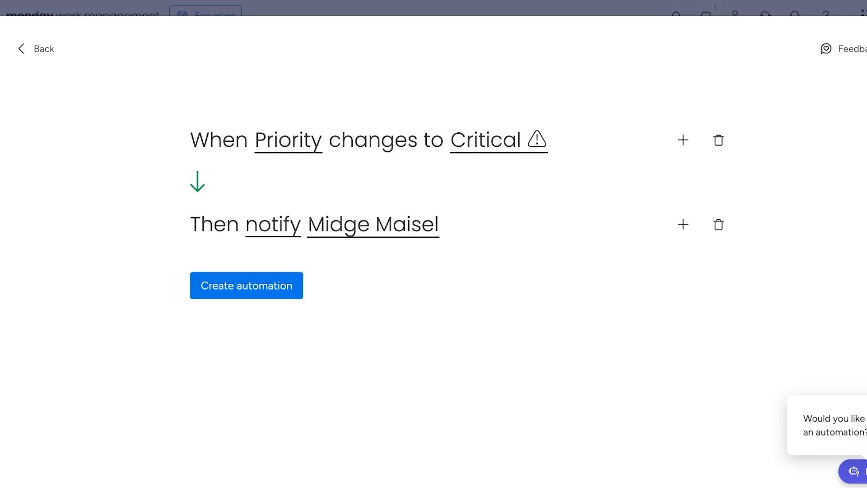
pyautogui.click(247, 286)
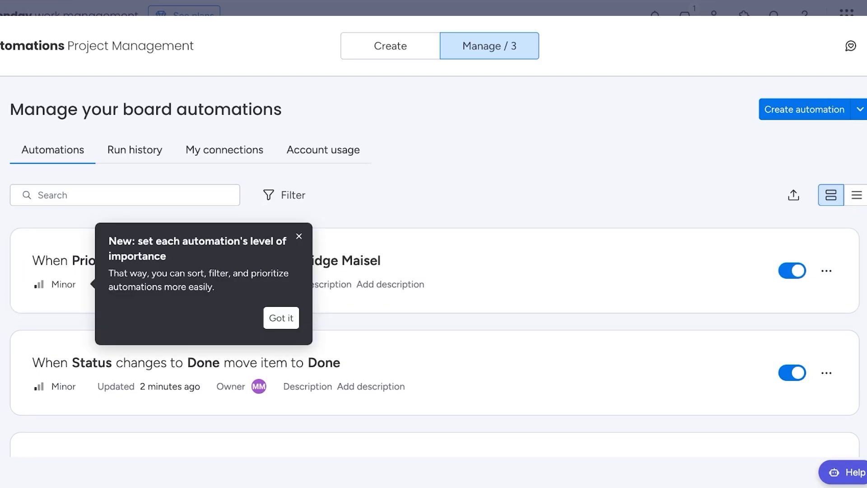
# Close the Automations center and open the board's Integrations center.
pyautogui.click(854, 45)
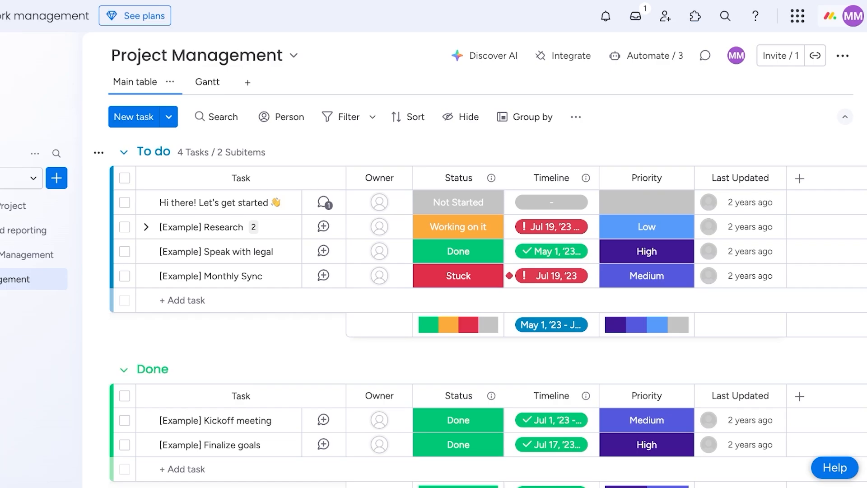
pyautogui.click(563, 56)
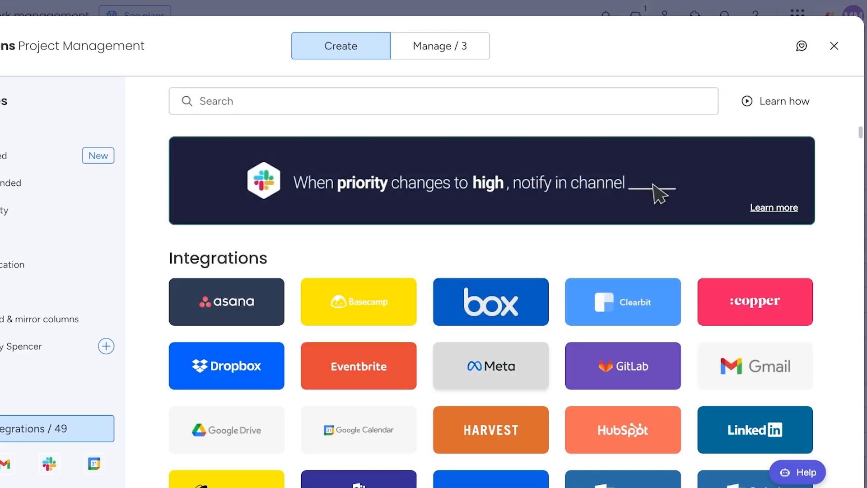
# Use Gmail's 'When status changes to something, send an email to someone' template and connect Gmail.
pyautogui.click(755, 365)
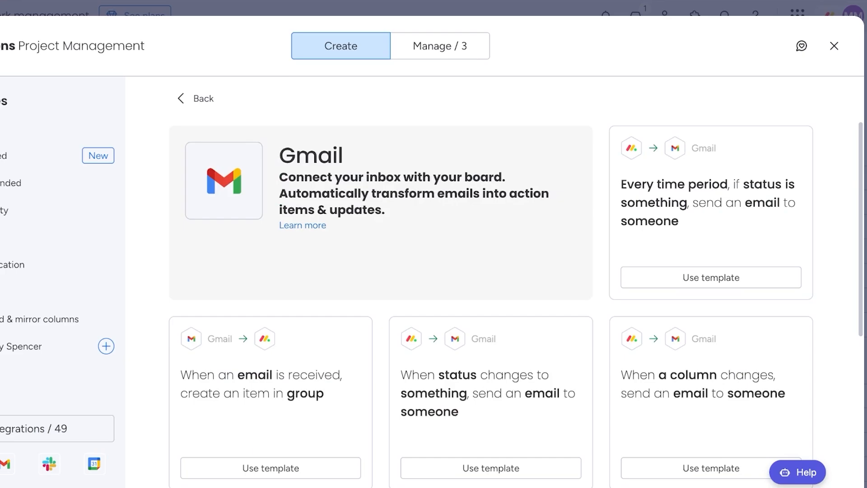
pyautogui.scroll(-10, 514, 298)
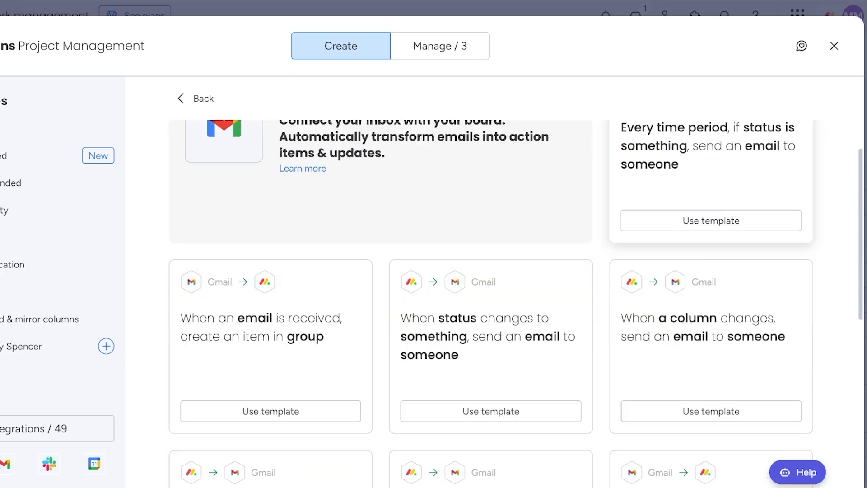
pyautogui.scroll(10, 711, 212)
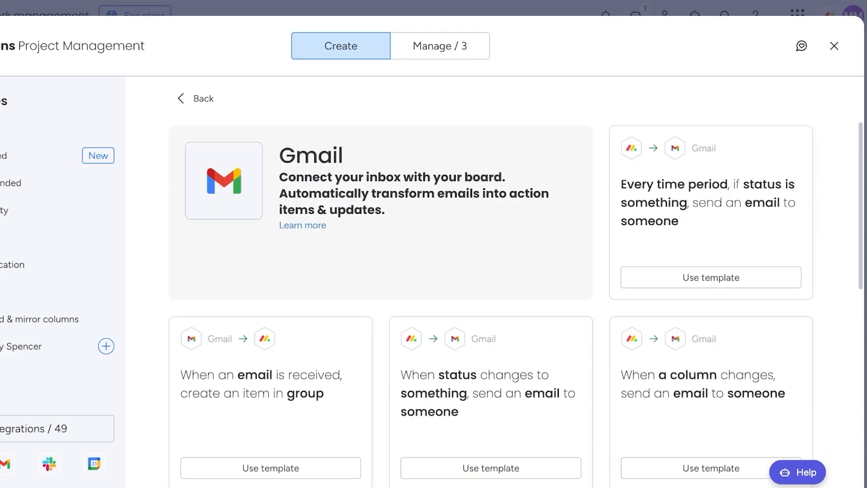
pyautogui.scroll(-3, 711, 212)
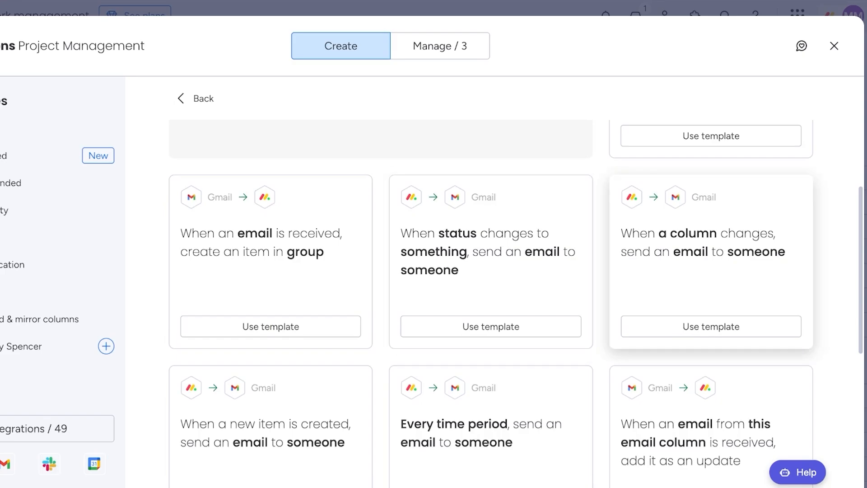
pyautogui.scroll(-3, 491, 293)
pyautogui.scroll(4, 491, 294)
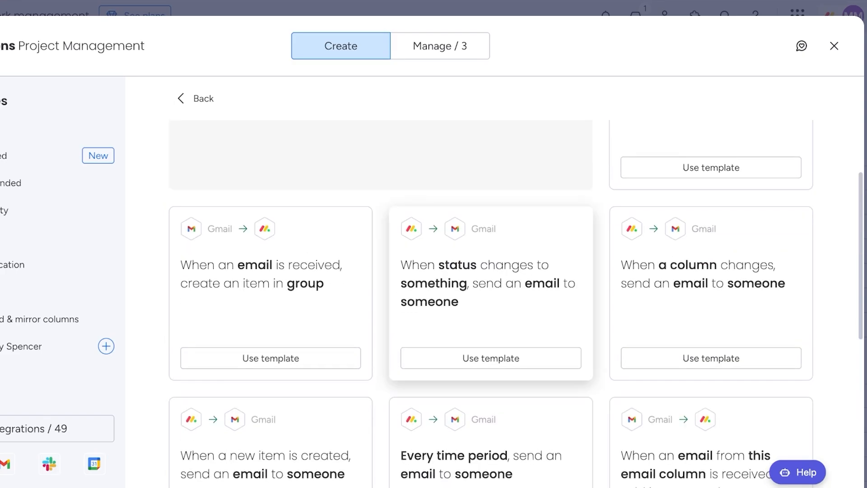
pyautogui.click(490, 358)
pyautogui.click(430, 296)
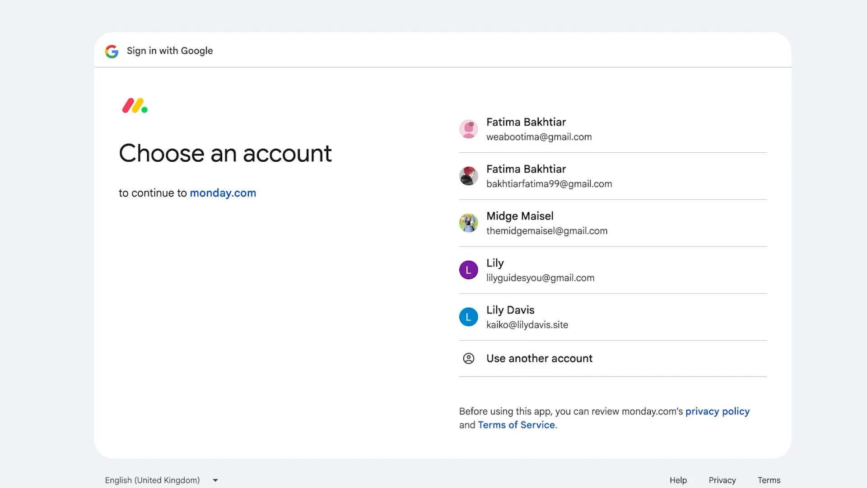
# Choose the Google account and grant monday.com access to complete the Gmail connection.
pyautogui.click(546, 223)
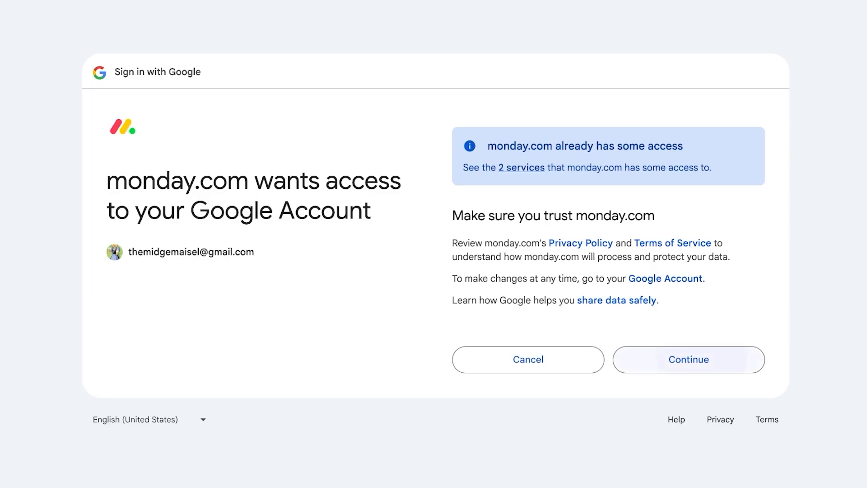
pyautogui.click(702, 359)
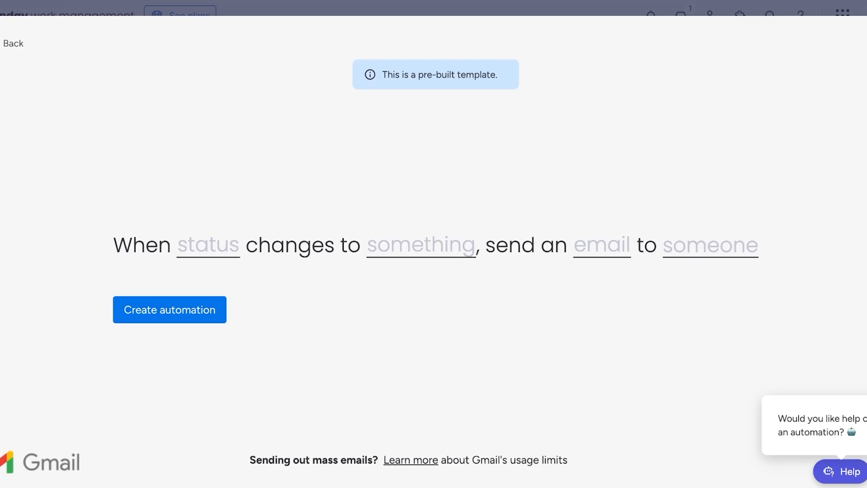
# Make the automation trigger when the Priority column changes to Critical.
pyautogui.click(208, 245)
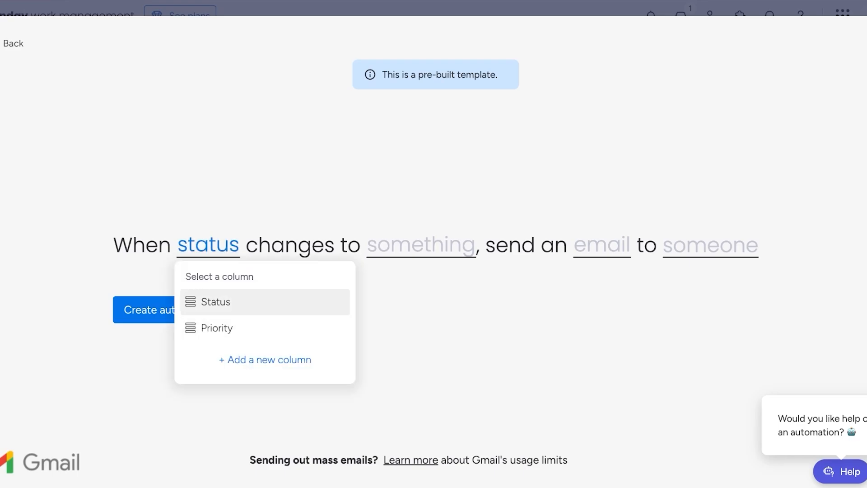
pyautogui.click(216, 328)
pyautogui.click(423, 245)
pyautogui.click(420, 322)
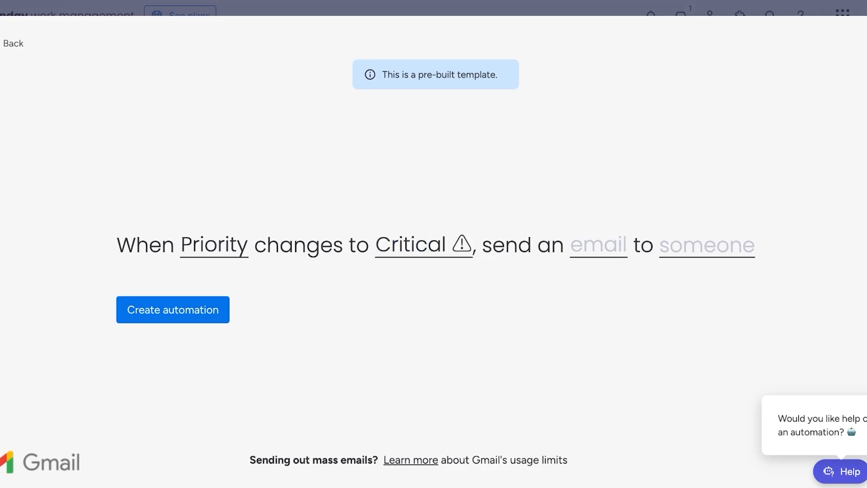
# Compose the email: subject 'Urgent Alert', body with Item name, 'is CRITICAL', Board and User Name.
pyautogui.click(598, 245)
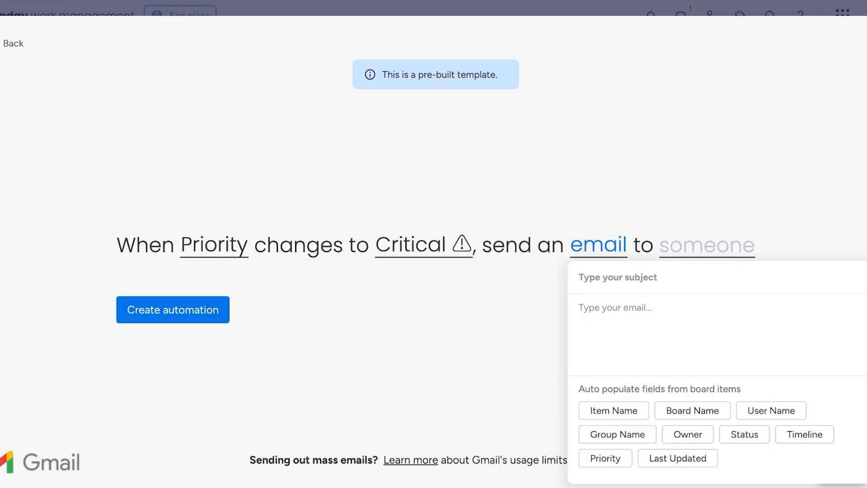
pyautogui.write('Ur')
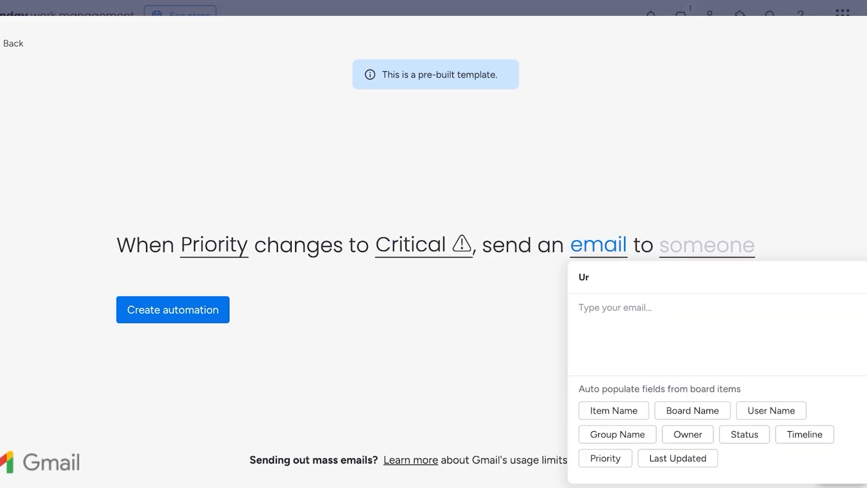
pyautogui.write('gent Alert')
pyautogui.write('I')
pyautogui.press('BackSpace')
pyautogui.click(613, 410)
pyautogui.write('is CRITICAL')
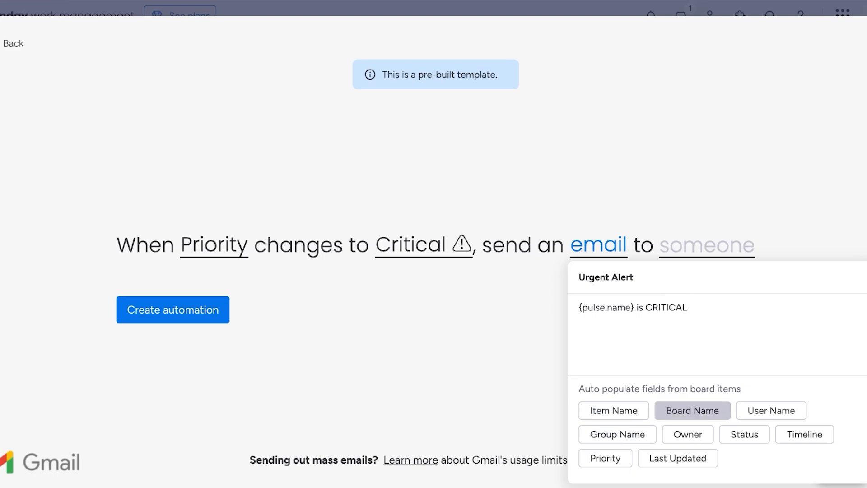
pyautogui.click(692, 410)
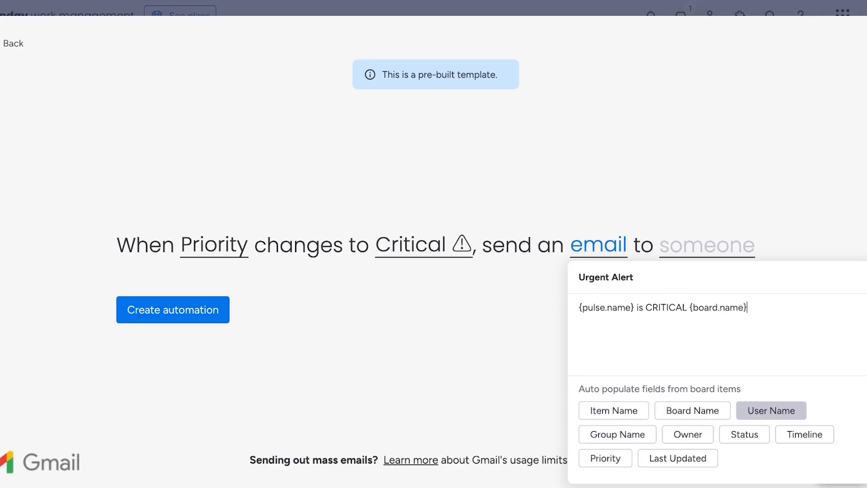
pyautogui.click(771, 410)
pyautogui.press('Escape')
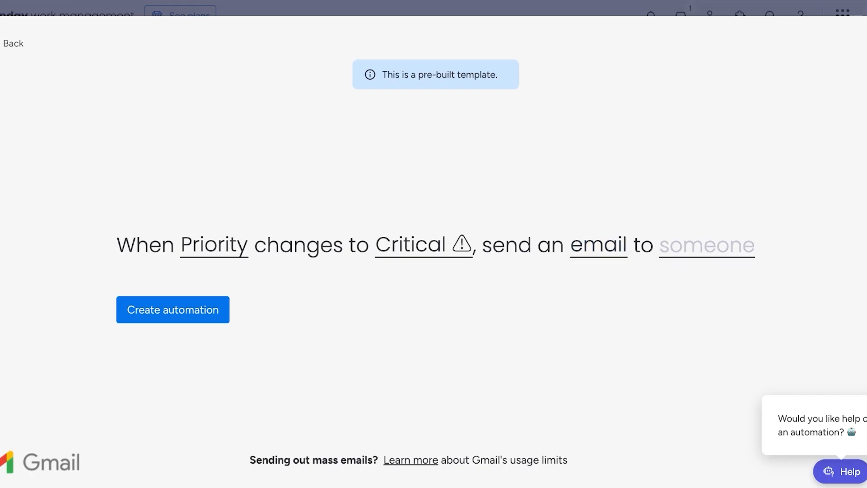
# Send the email to yourself (Me) and create the Gmail automation.
pyautogui.click(707, 246)
pyautogui.click(746, 299)
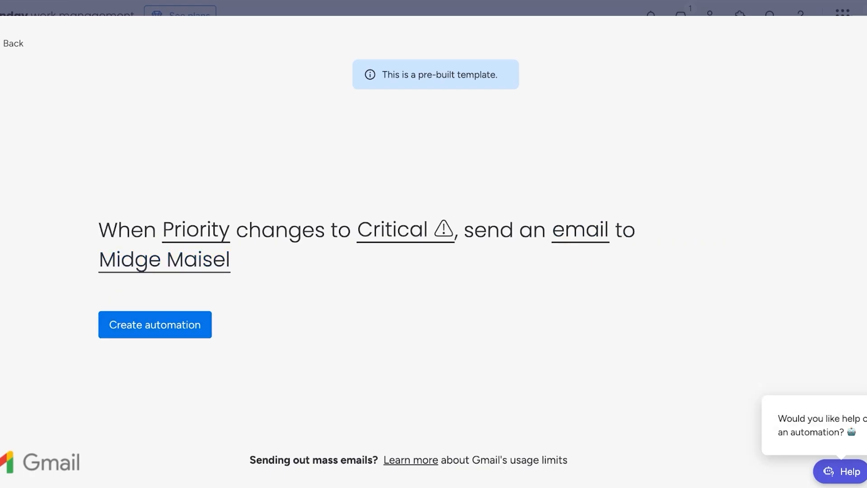
pyautogui.click(155, 322)
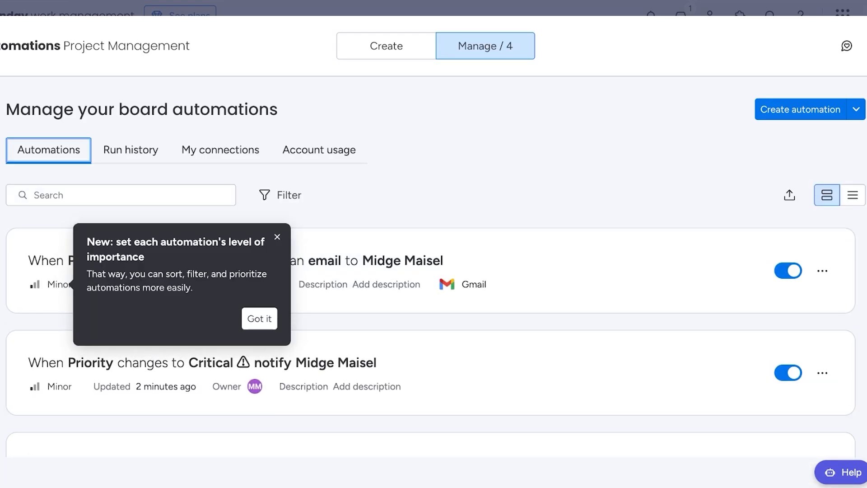
# Set the 'Hi there! Let's get started' task's Priority to Critical.
pyautogui.click(260, 318)
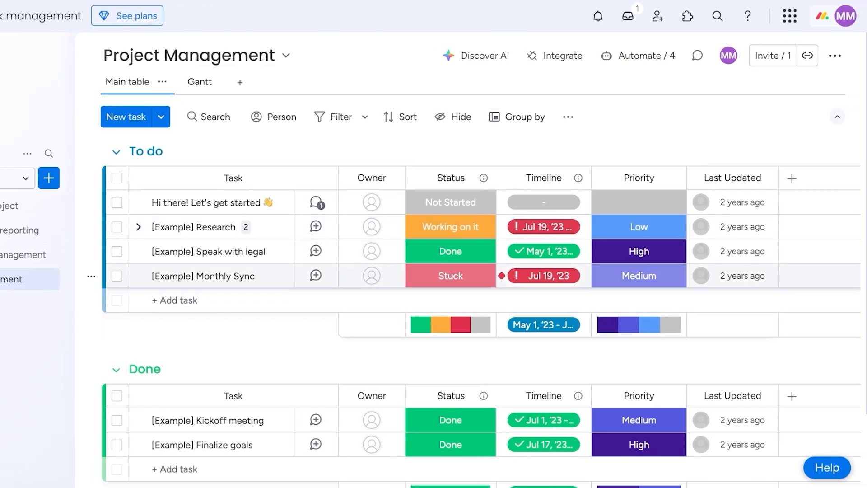
pyautogui.click(450, 275)
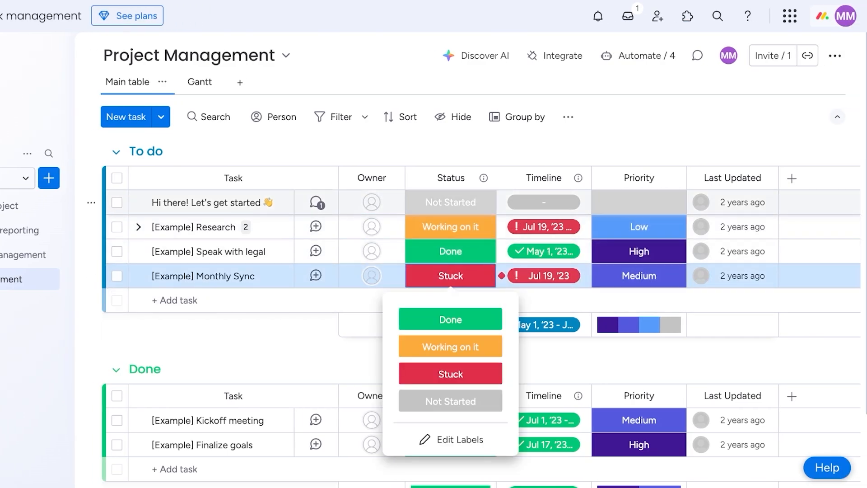
pyautogui.click(639, 202)
pyautogui.click(639, 245)
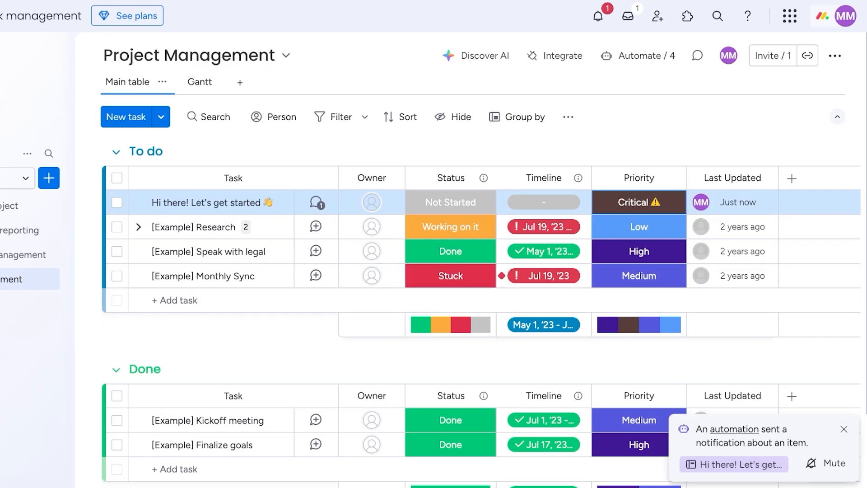
# Check the task's Updates panel for the automation's posts, then close it.
pyautogui.click(734, 463)
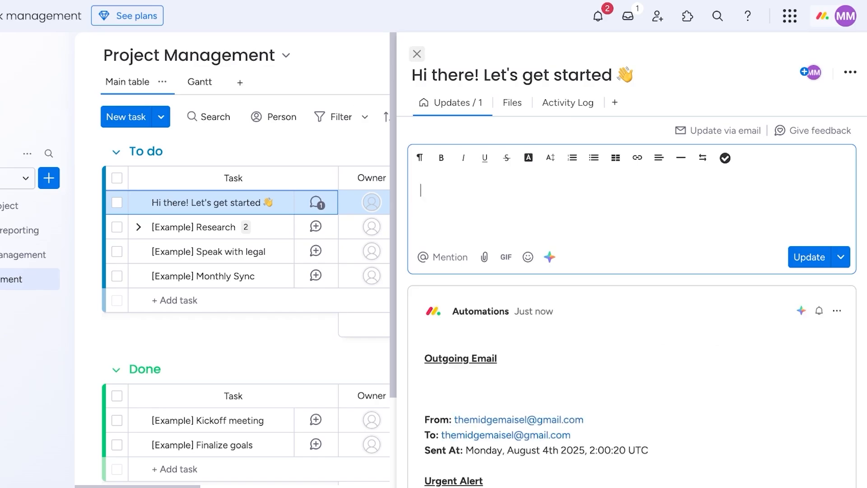
pyautogui.click(417, 54)
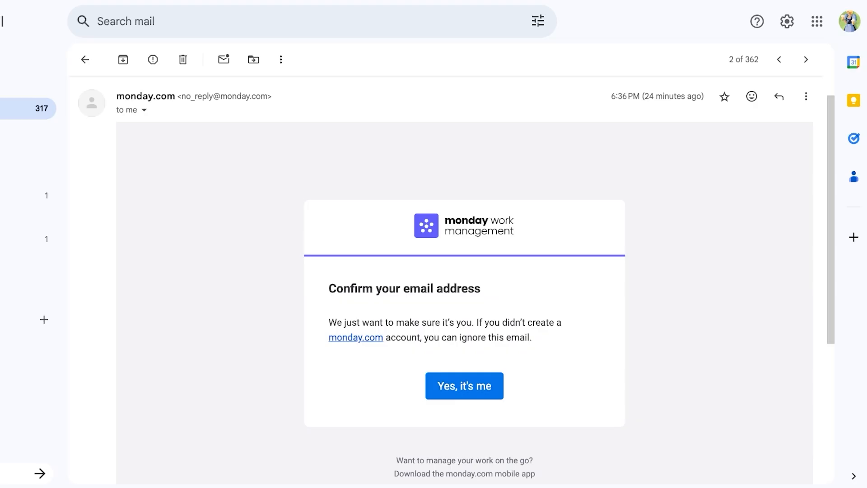
pyautogui.click(85, 59)
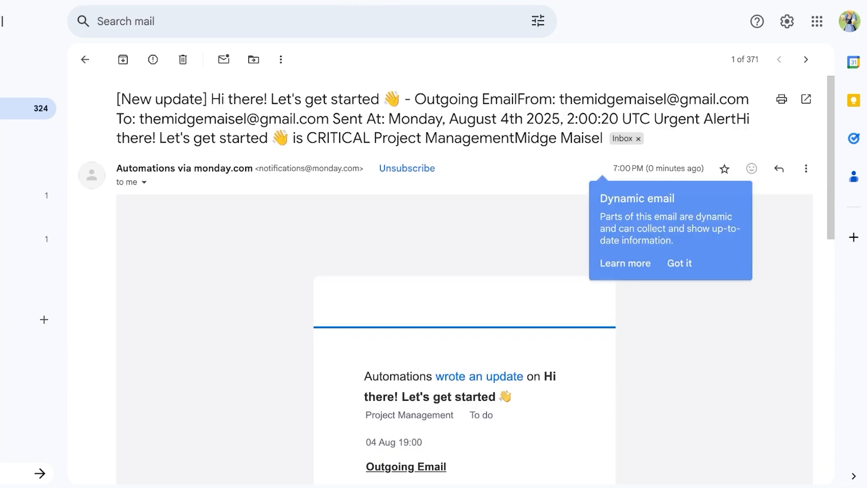
pyautogui.scroll(-3, 464, 435)
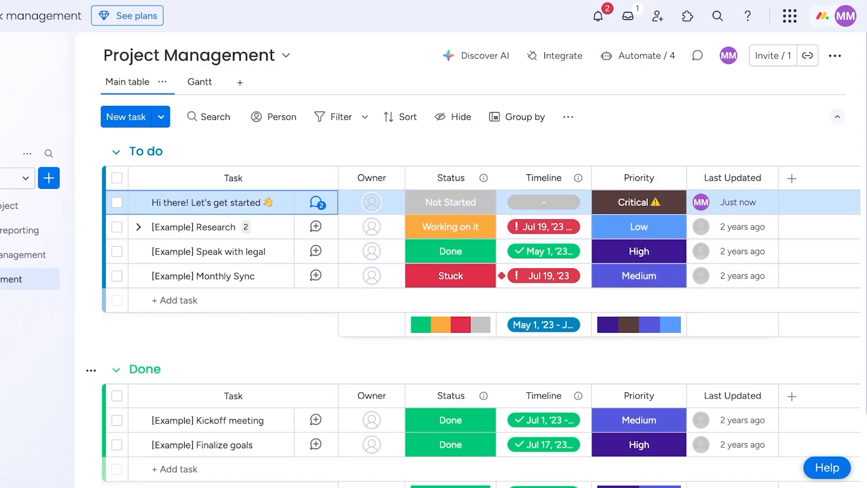
# Open the Popup Shop Project board from the sidebar workspace list.
pyautogui.moveTo(700, 202)
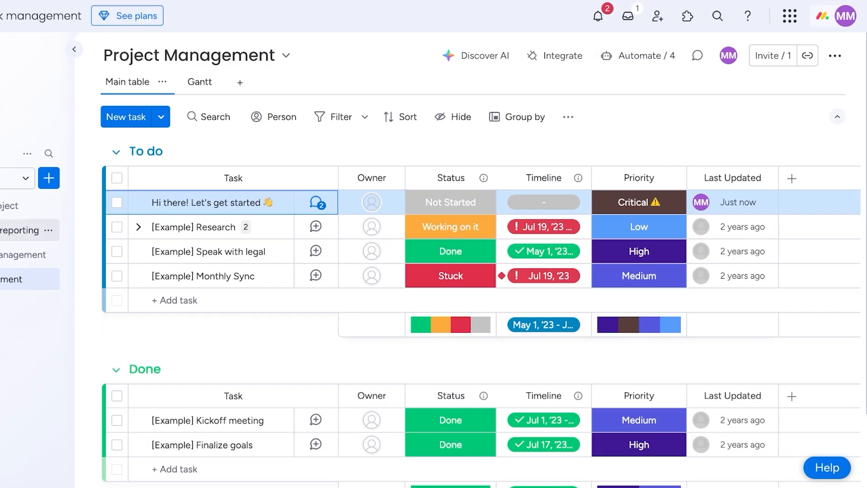
pyautogui.click(75, 206)
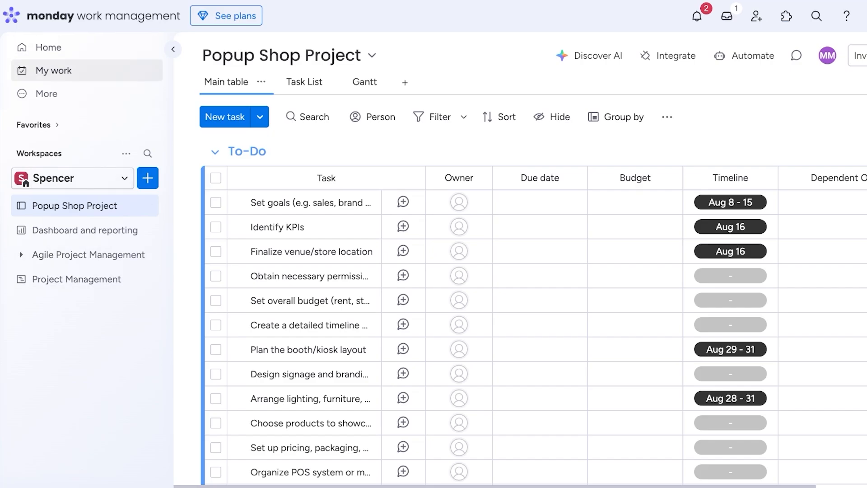
# Go to My Work, dismiss its welcome message, and reveal the More navigation options.
pyautogui.click(54, 71)
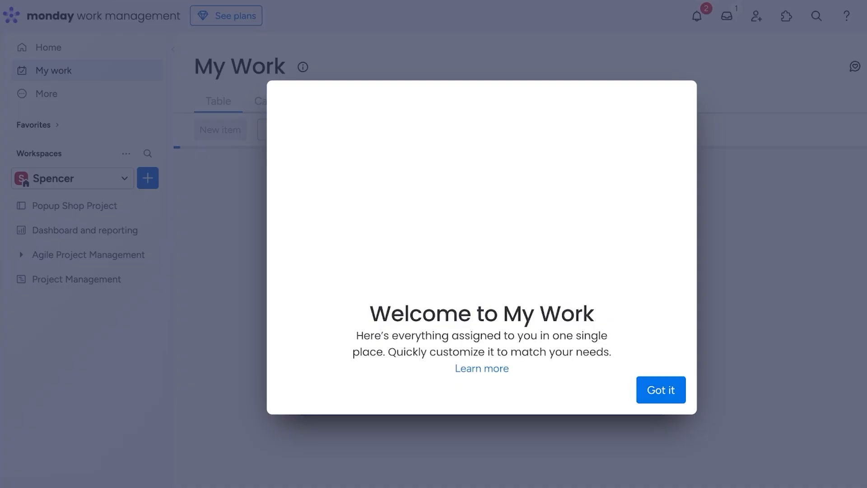
pyautogui.click(660, 389)
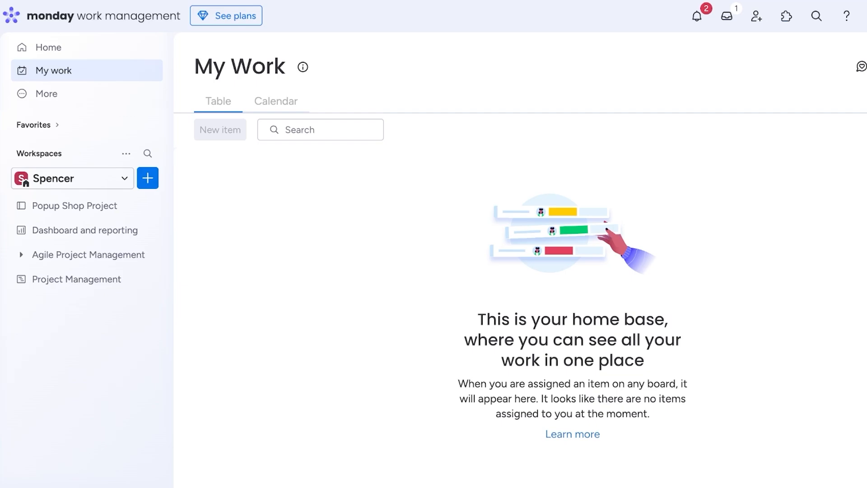
pyautogui.click(87, 93)
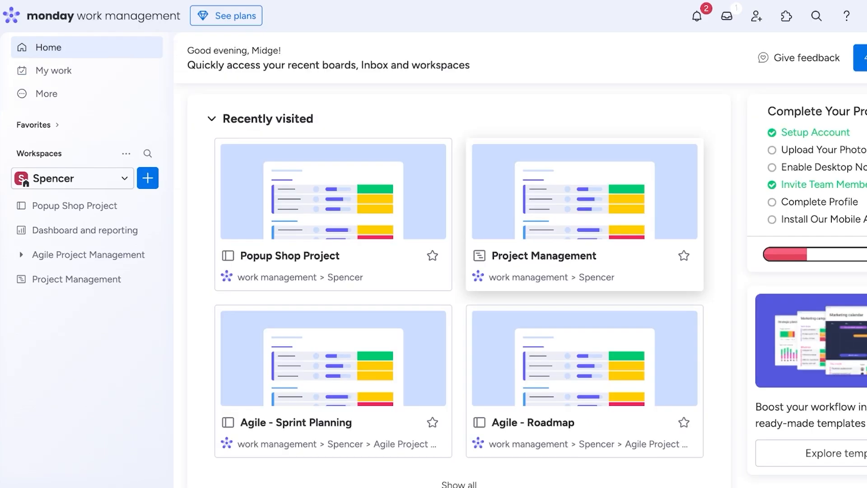
pyautogui.scroll(-9, 459, 203)
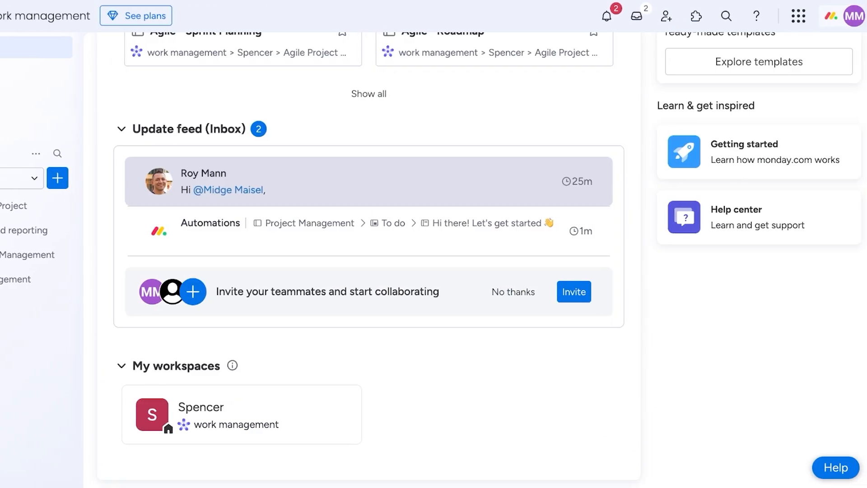
pyautogui.scroll(9, 470, 260)
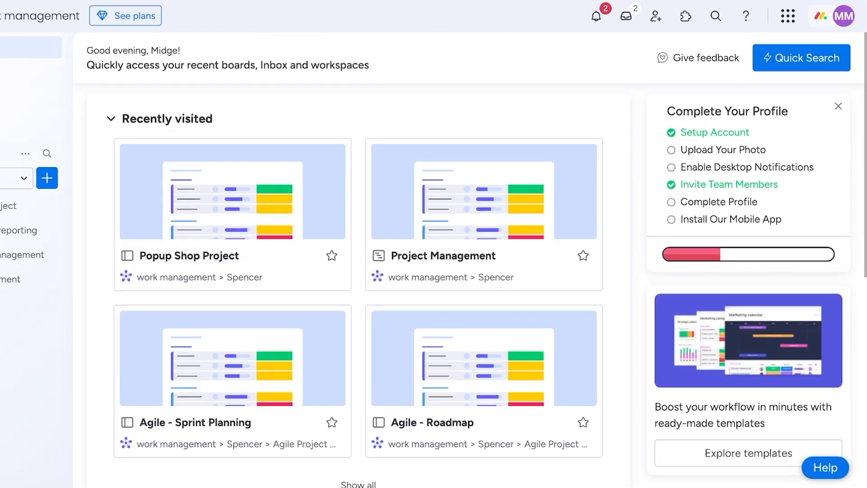
pyautogui.click(788, 17)
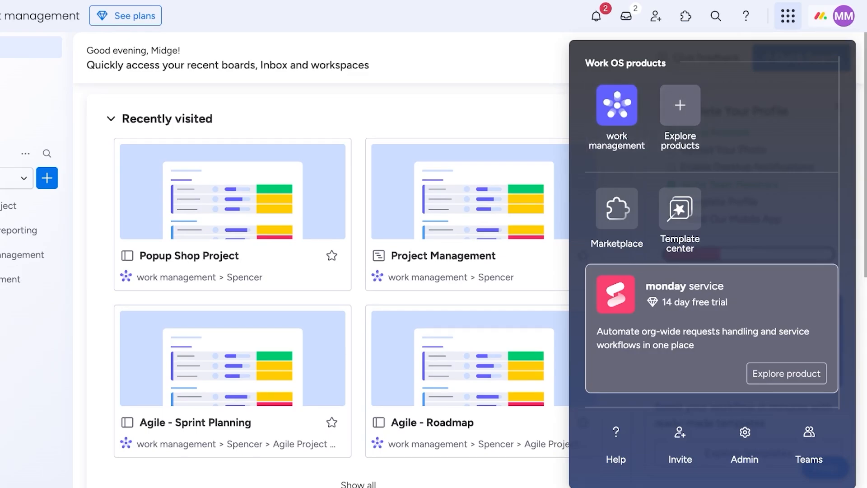
pyautogui.click(788, 16)
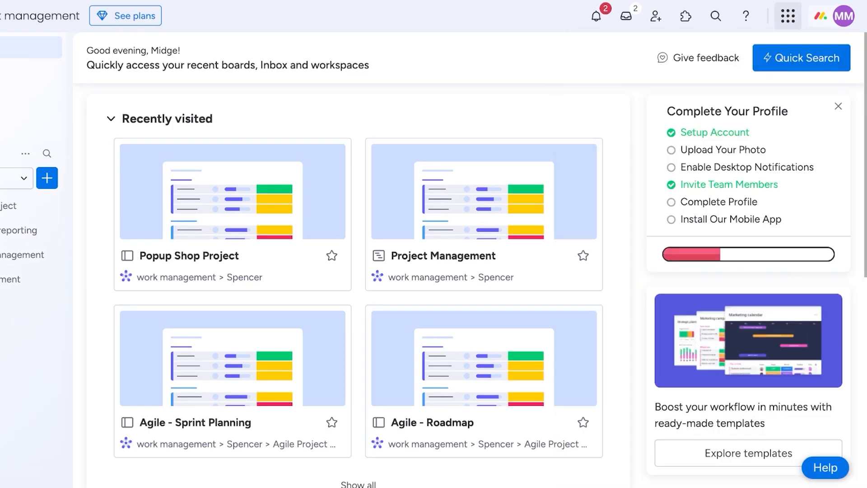
pyautogui.click(18, 178)
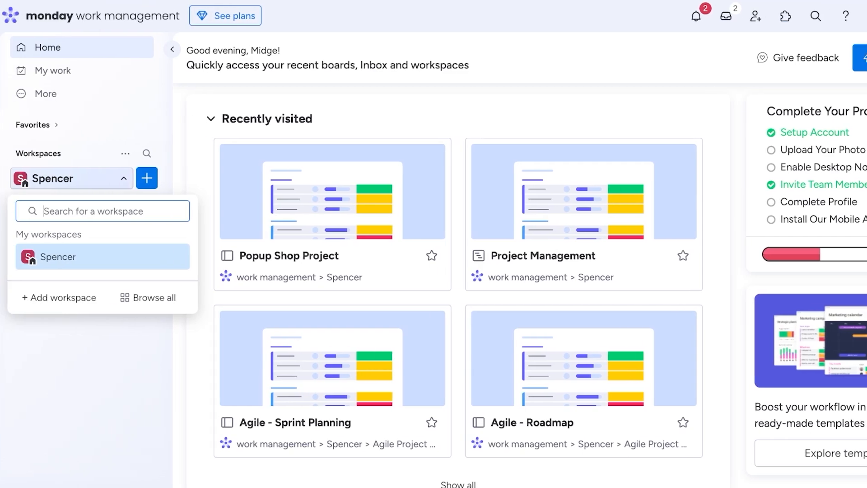
pyautogui.click(57, 257)
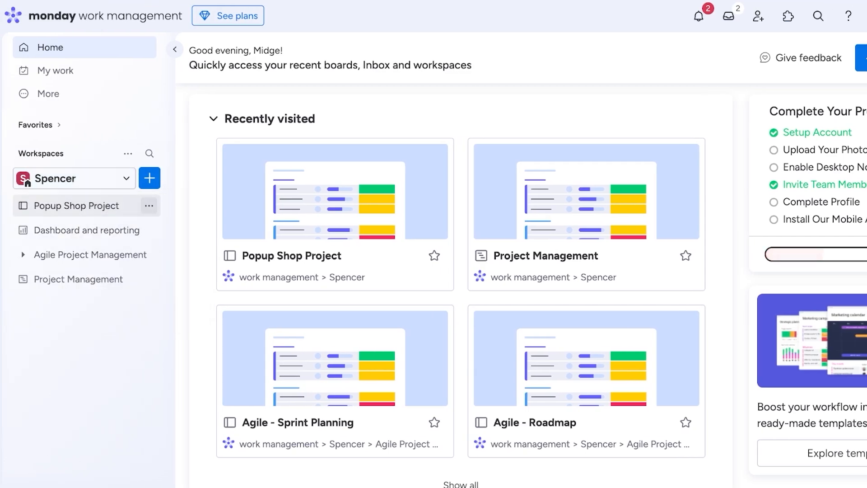
# Delete Popup Shop Project via its sidebar menu, then open Dashboard and reporting.
pyautogui.click(149, 205)
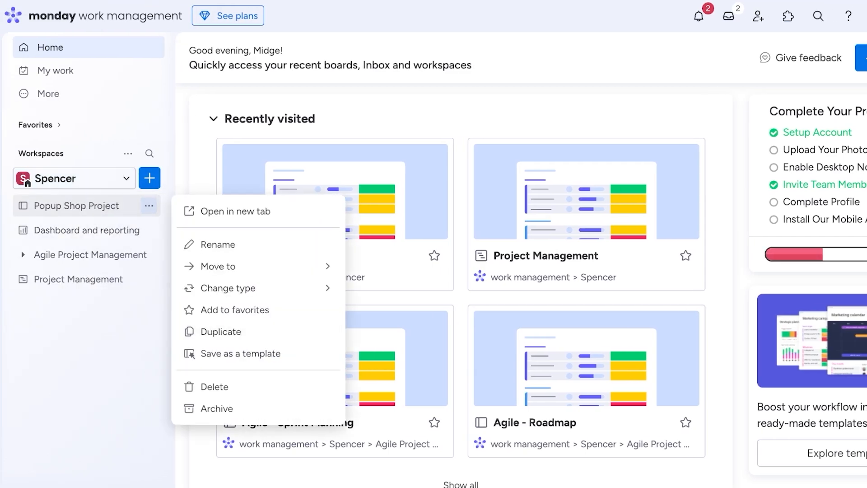
pyautogui.click(214, 387)
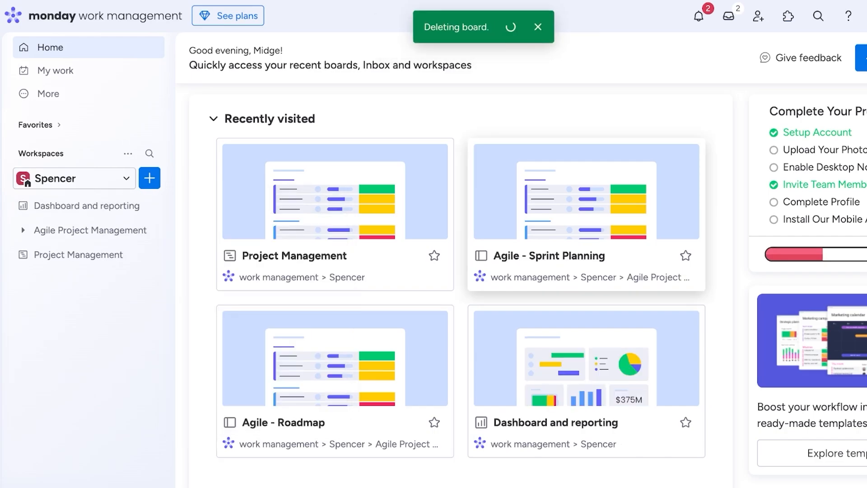
pyautogui.click(74, 177)
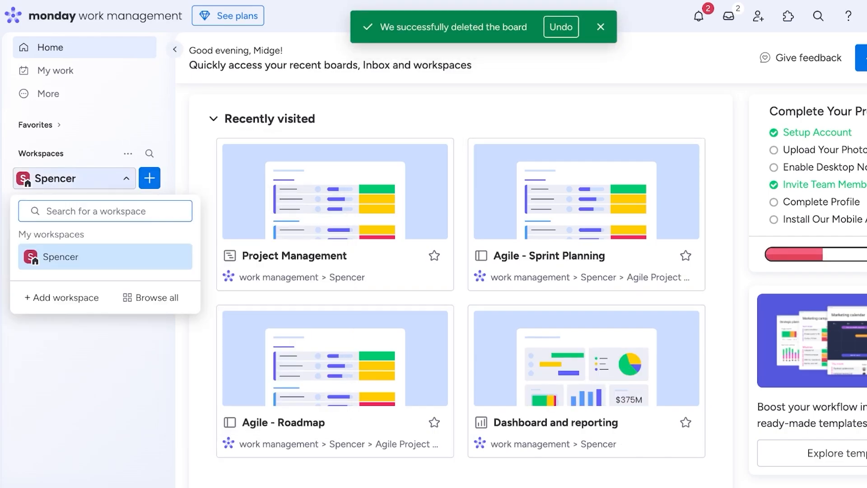
pyautogui.click(75, 178)
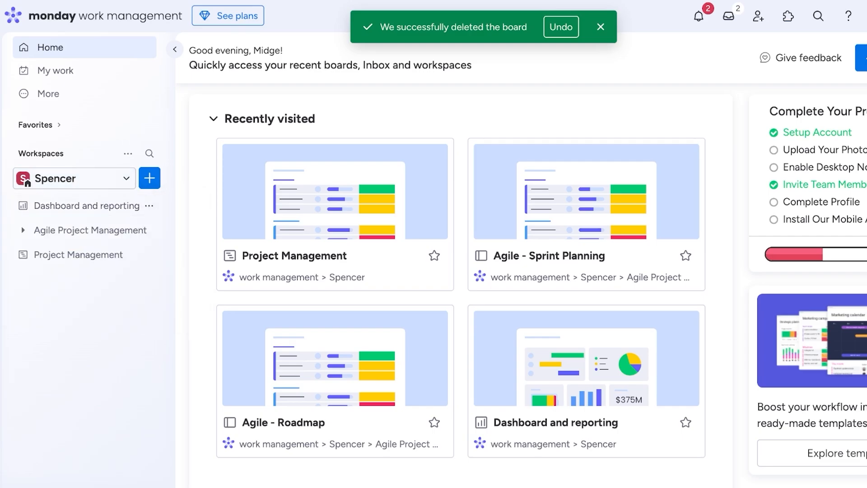
pyautogui.click(75, 178)
pyautogui.click(87, 206)
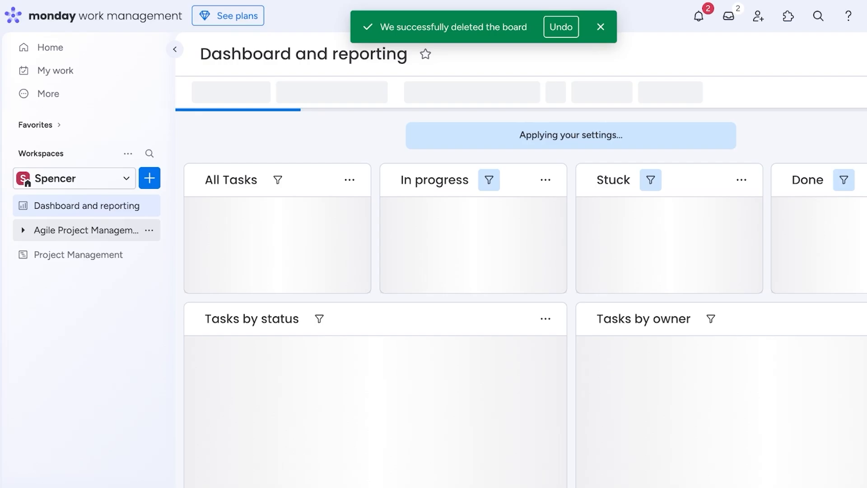
# Open Agile - Roadmap, delete Dashboard and reporting, and begin adding a new workspace.
pyautogui.click(90, 230)
pyautogui.click(84, 254)
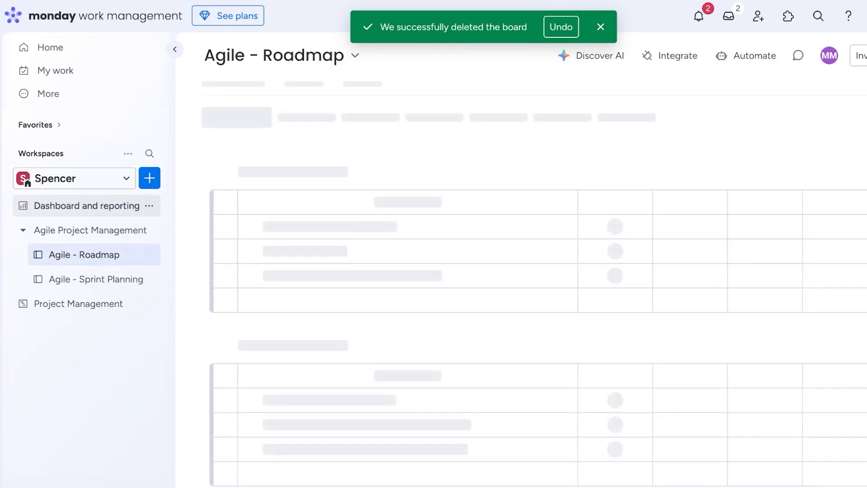
pyautogui.click(149, 205)
pyautogui.click(215, 386)
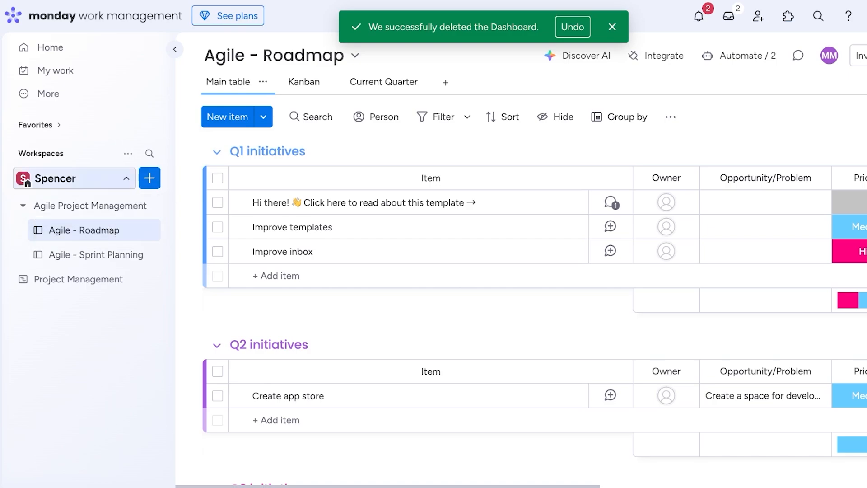
pyautogui.click(74, 178)
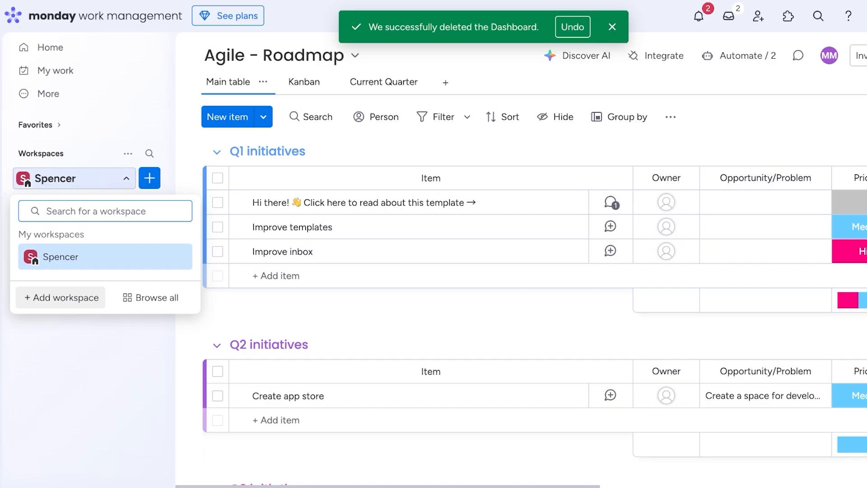
pyautogui.click(61, 297)
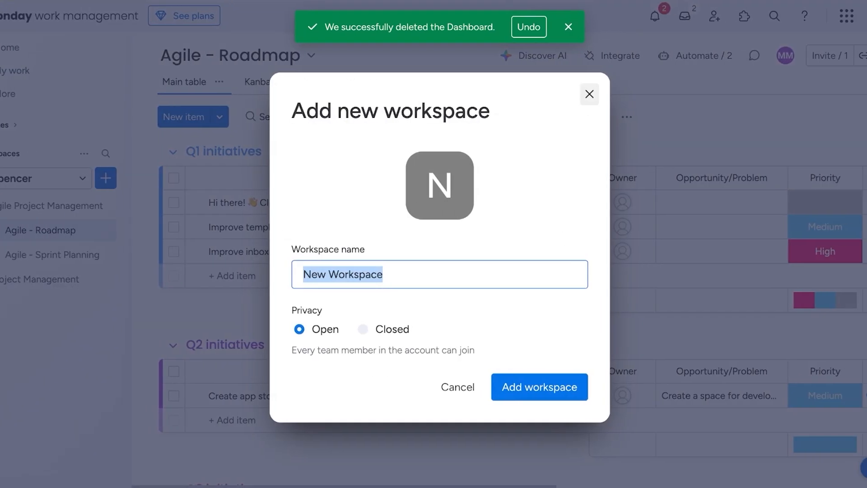
# Close the Add new workspace form, dismiss the deletion toast, and collapse the Agile folder.
pyautogui.click(633, 94)
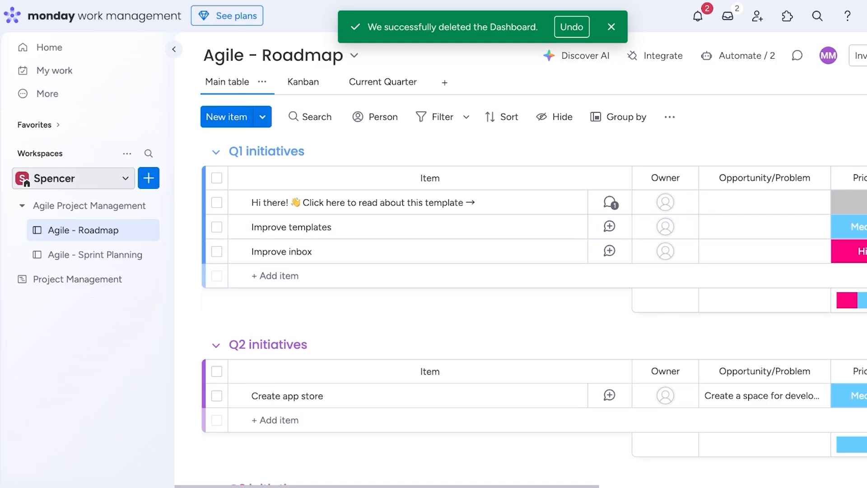
pyautogui.click(611, 27)
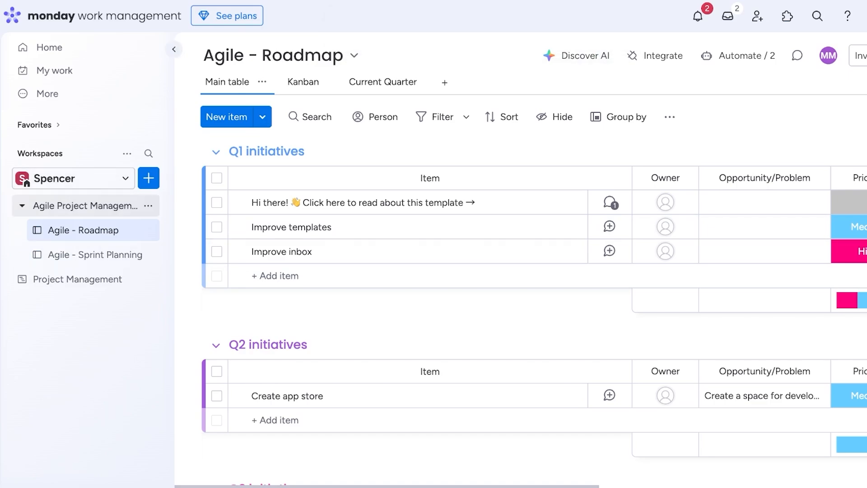
pyautogui.click(85, 205)
# Review Agile - Roadmap's status, Mirror and progress columns, including Improve templates' breakdown.
pyautogui.click(77, 230)
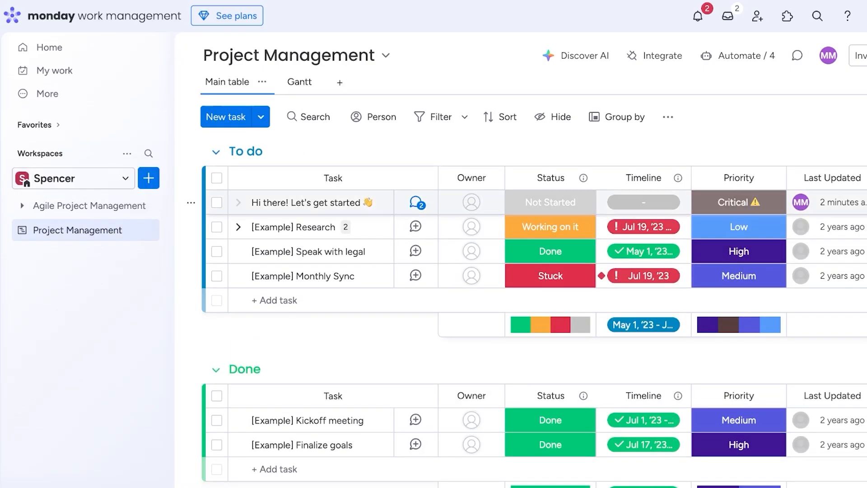
pyautogui.click(85, 205)
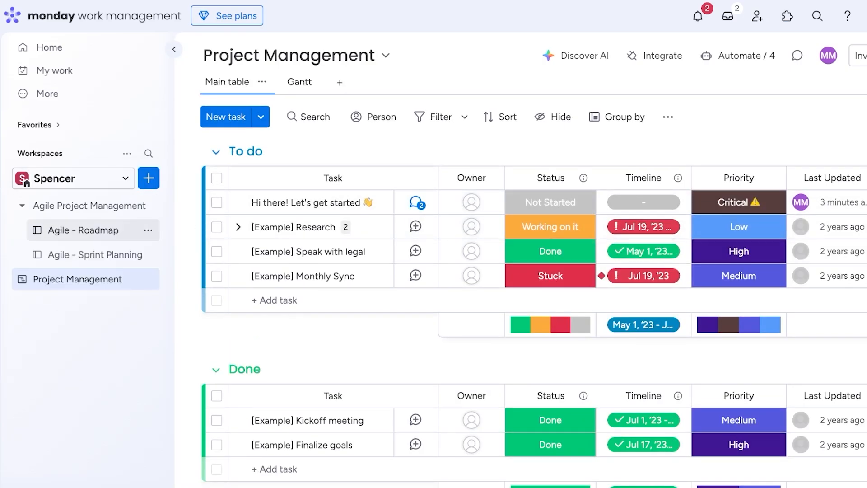
pyautogui.click(83, 230)
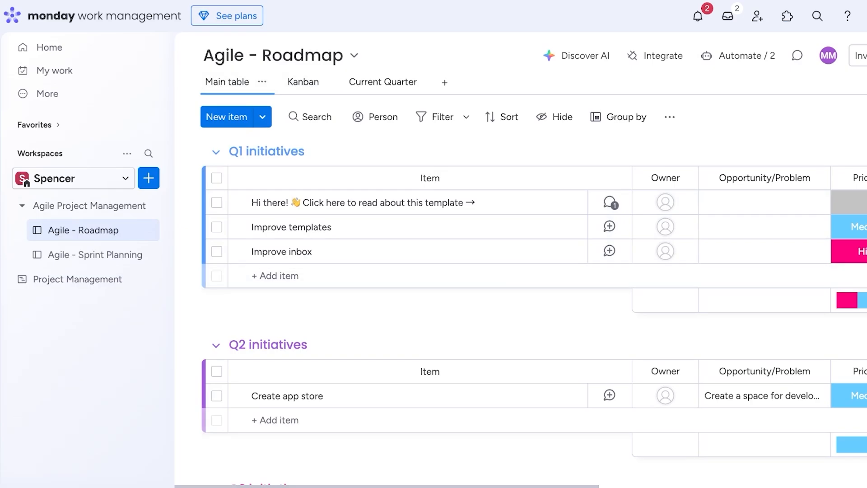
pyautogui.hscroll(10, 749, 289)
pyautogui.hscroll(2, 749, 270)
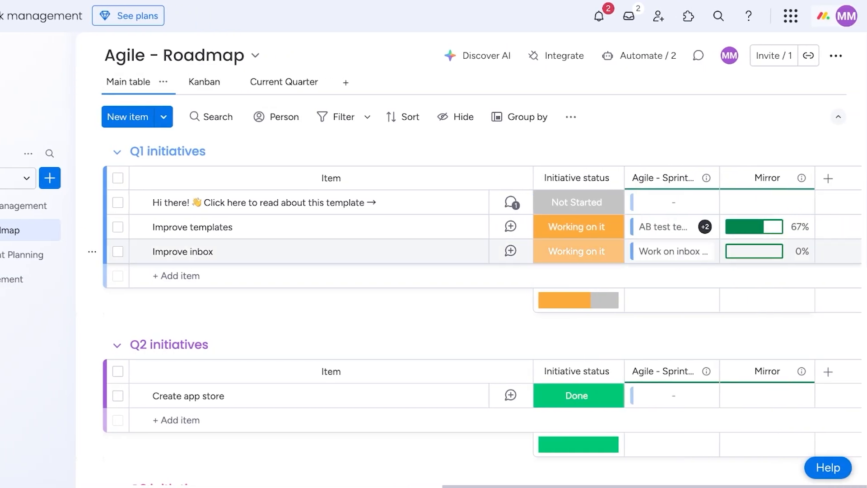
pyautogui.click(828, 178)
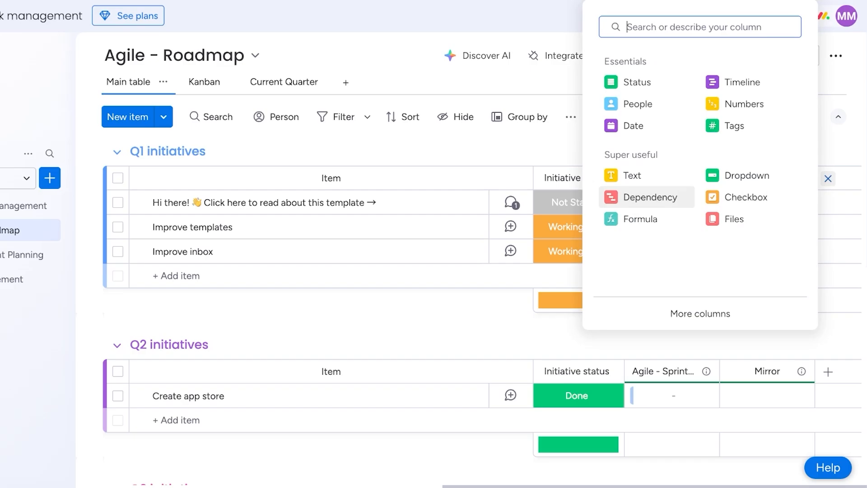
pyautogui.click(510, 176)
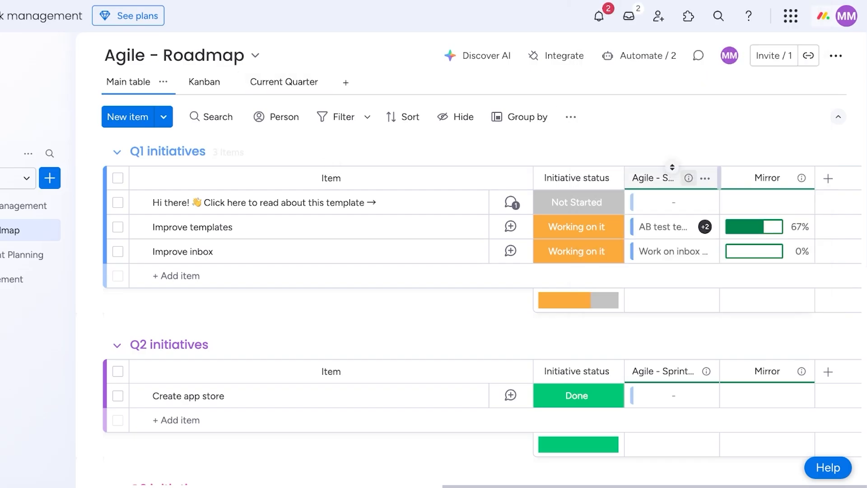
pyautogui.click(760, 178)
pyautogui.click(762, 226)
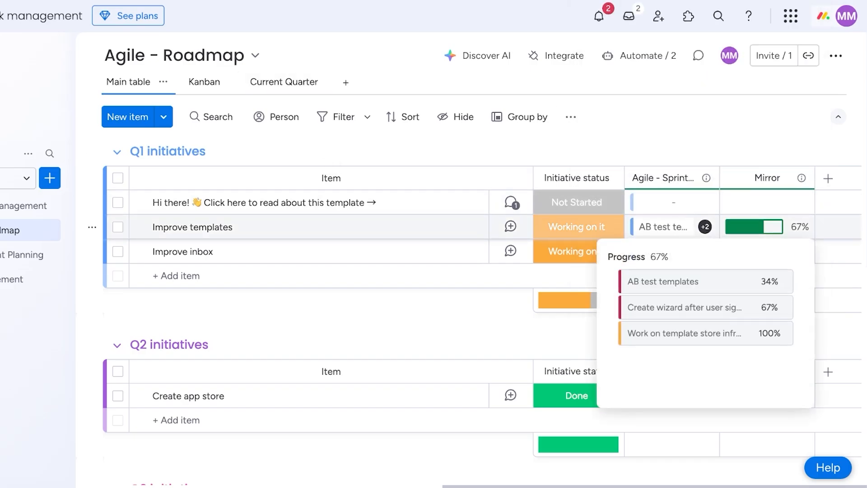
# Switch to the Project Management board and glance at its options and column types.
pyautogui.click(18, 279)
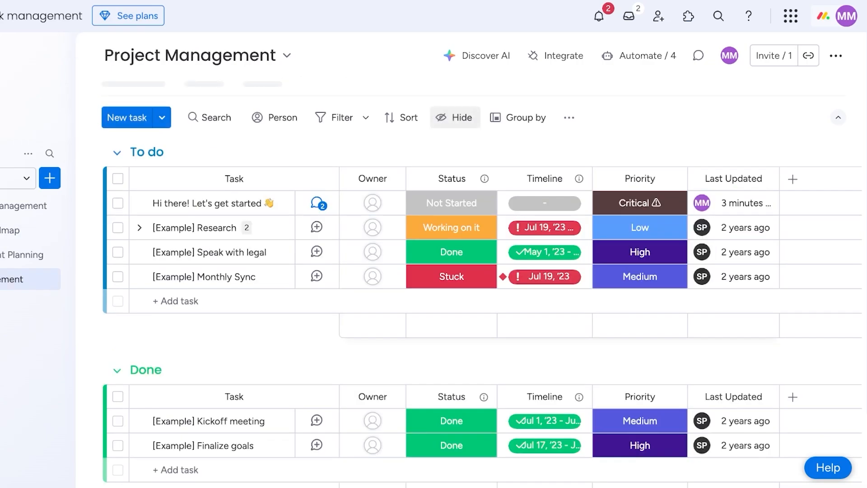
pyautogui.click(49, 279)
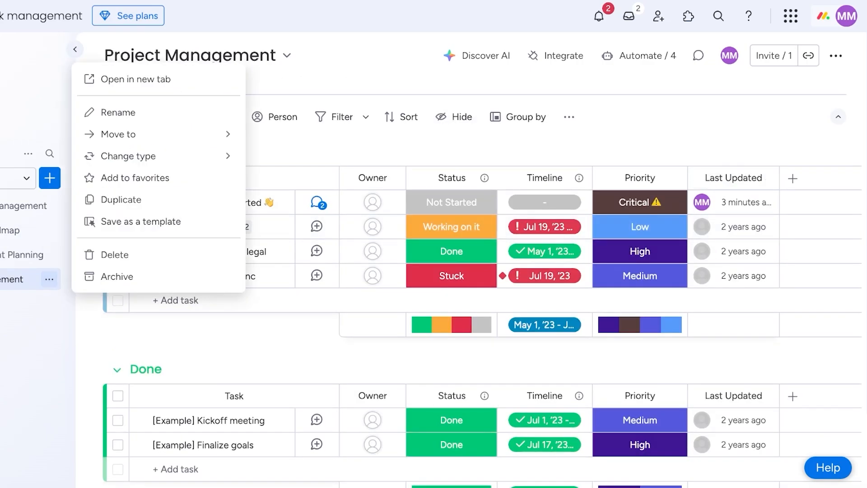
pyautogui.press('Escape')
pyautogui.click(792, 178)
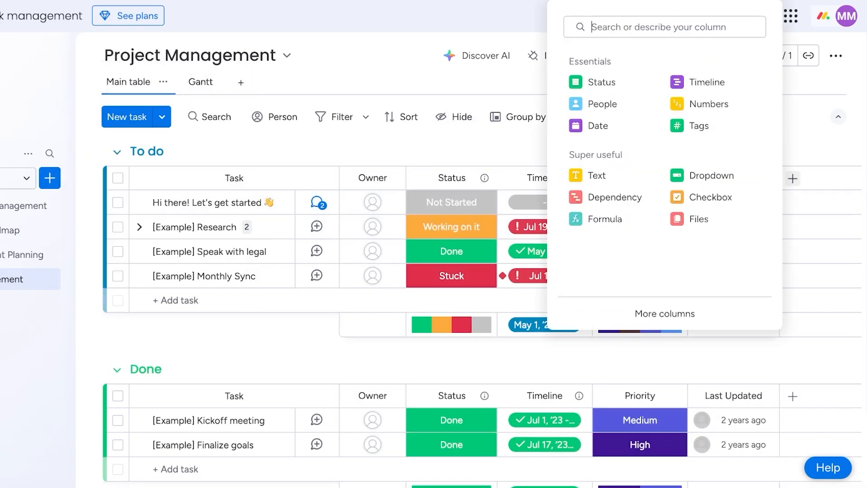
pyautogui.click(793, 178)
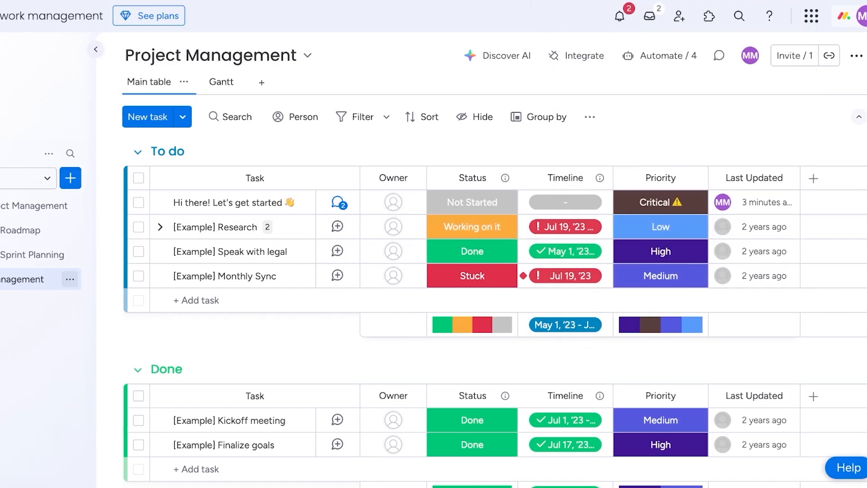
# Create a new blank board named 'PM Goals'.
pyautogui.click(69, 278)
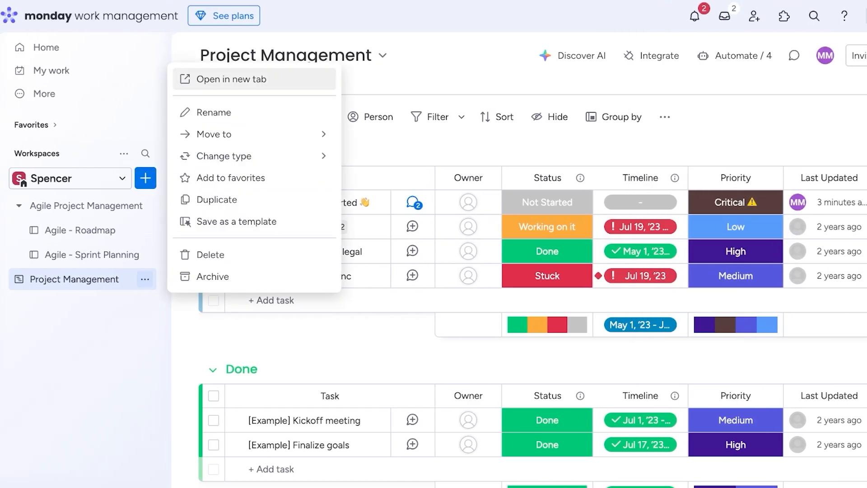
pyautogui.click(145, 178)
pyautogui.moveTo(203, 264)
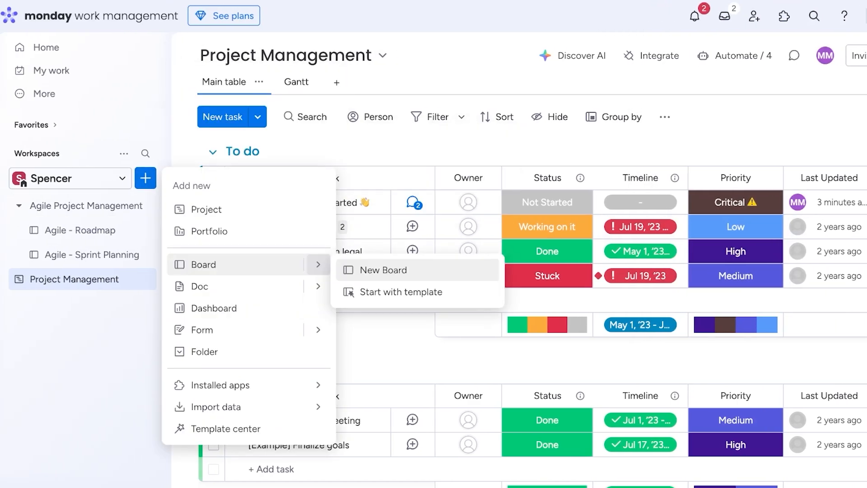
pyautogui.click(383, 270)
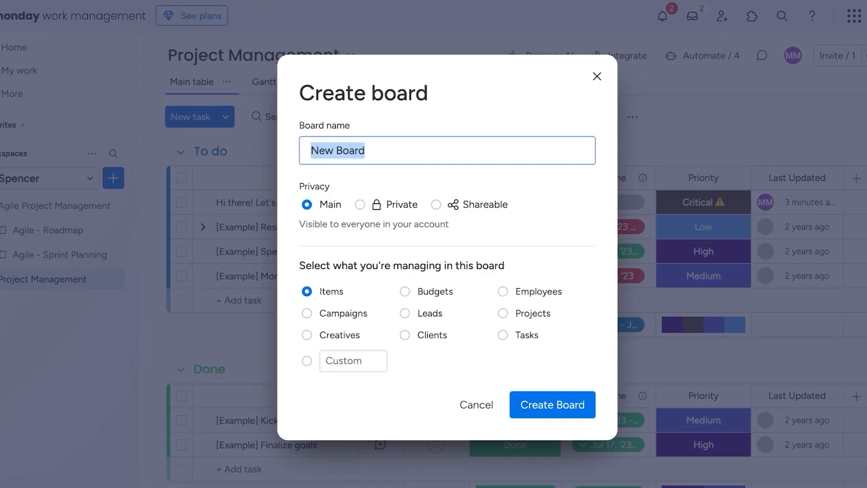
pyautogui.press('BackSpace')
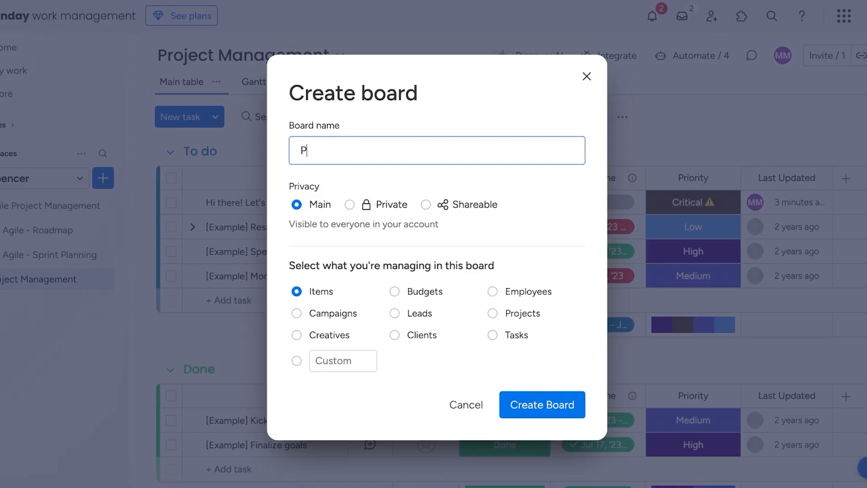
pyautogui.write('M Goals')
pyautogui.press('Return')
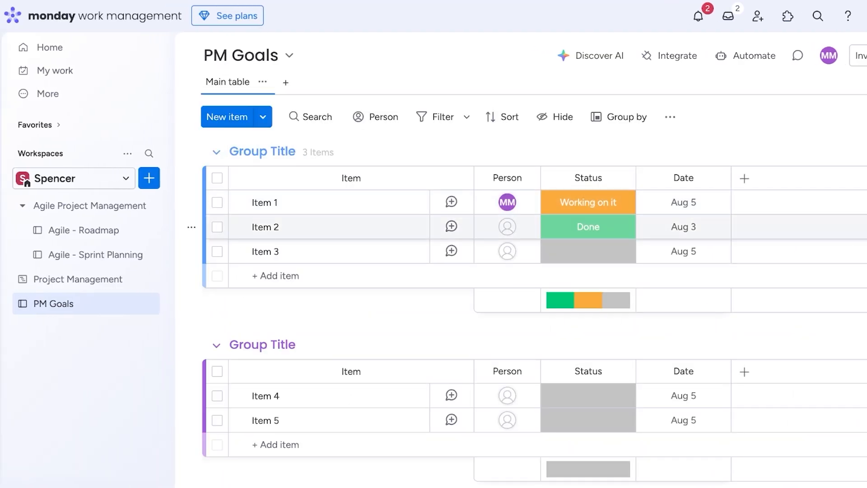
# Retitle the first group toward 'Goal for September', fixing a typo.
pyautogui.tripleClick(260, 151)
pyautogui.press('BackSpace')
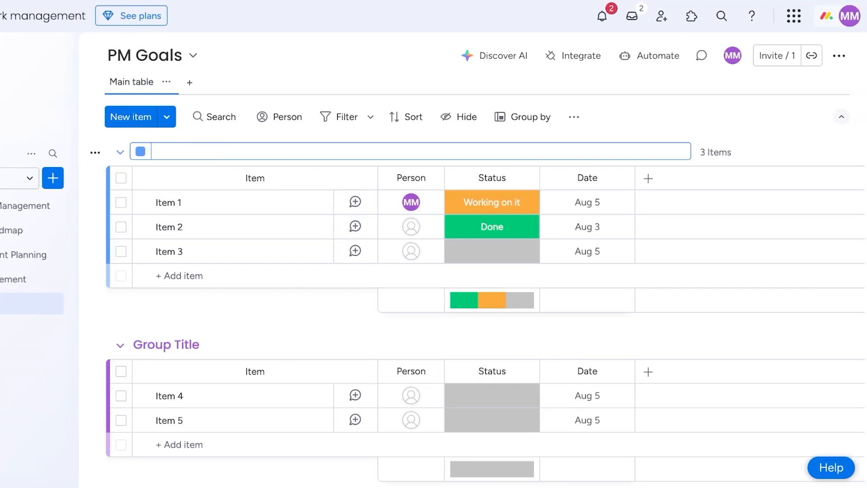
pyautogui.write('Goal for Septemve')
pyautogui.press('BackSpace')
pyautogui.press('BackSpace')
# Commit the group title 'Goal for September' and return to the PM Goals board.
pyautogui.write('ber')
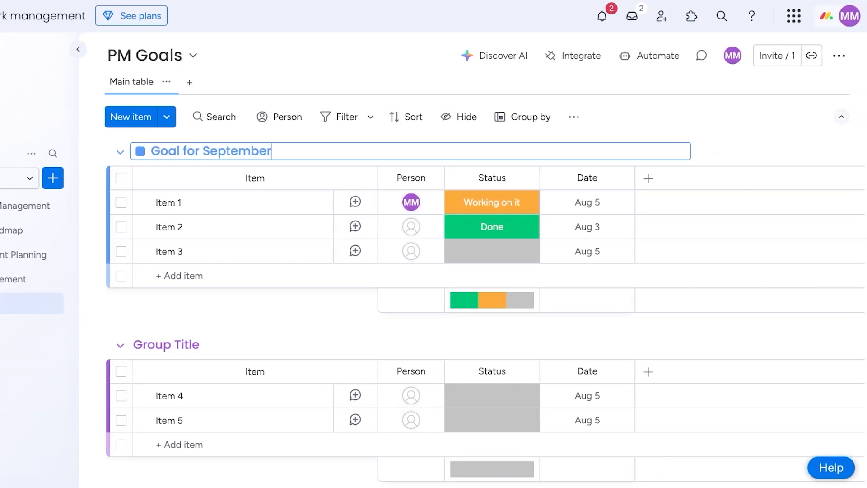
pyautogui.press('Return')
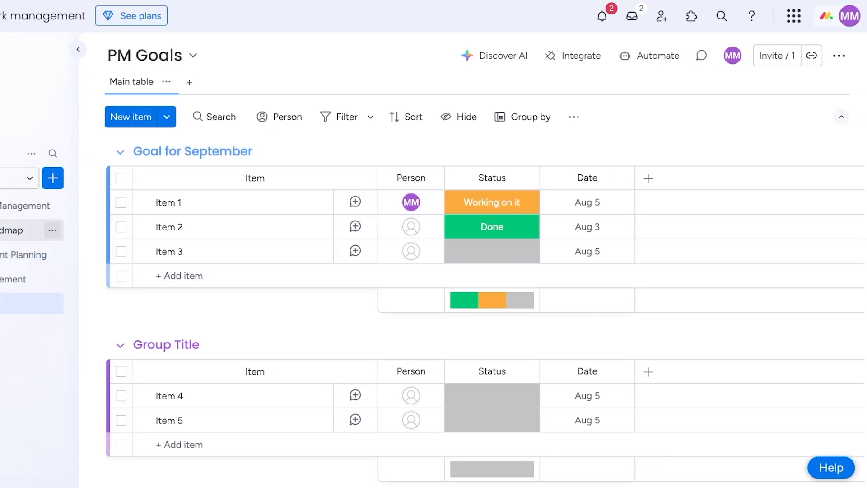
pyautogui.click(84, 230)
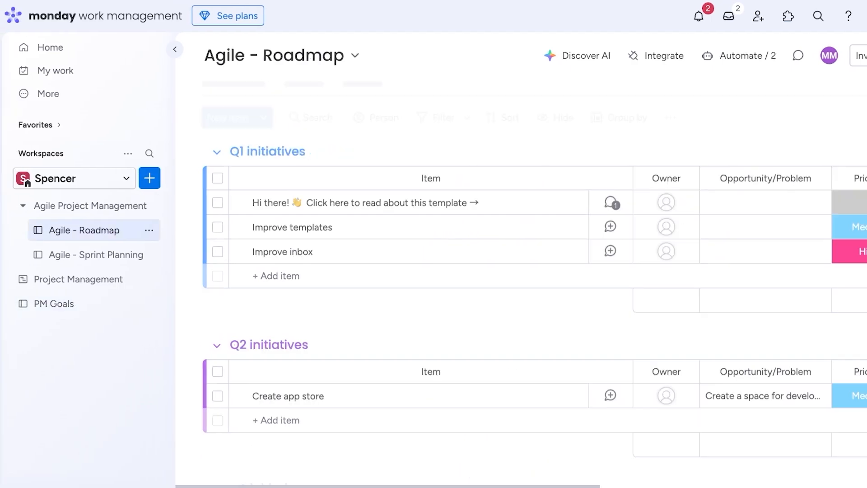
pyautogui.click(78, 279)
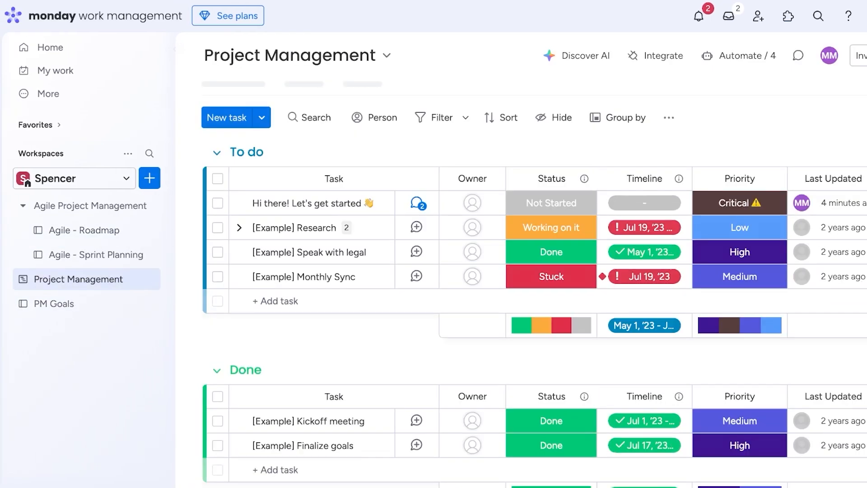
pyautogui.click(846, 178)
# Browse the full Column Center catalogue of extra column types for PM Goals.
pyautogui.click(28, 304)
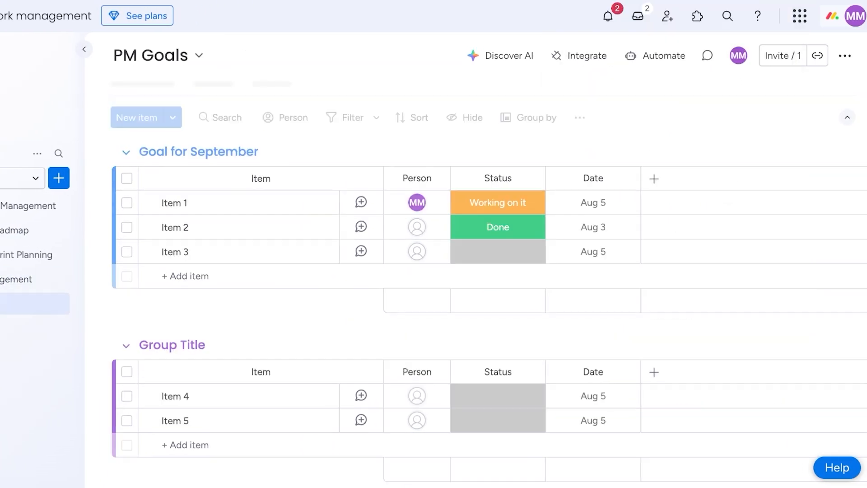
pyautogui.click(654, 179)
pyautogui.click(654, 179)
pyautogui.click(654, 178)
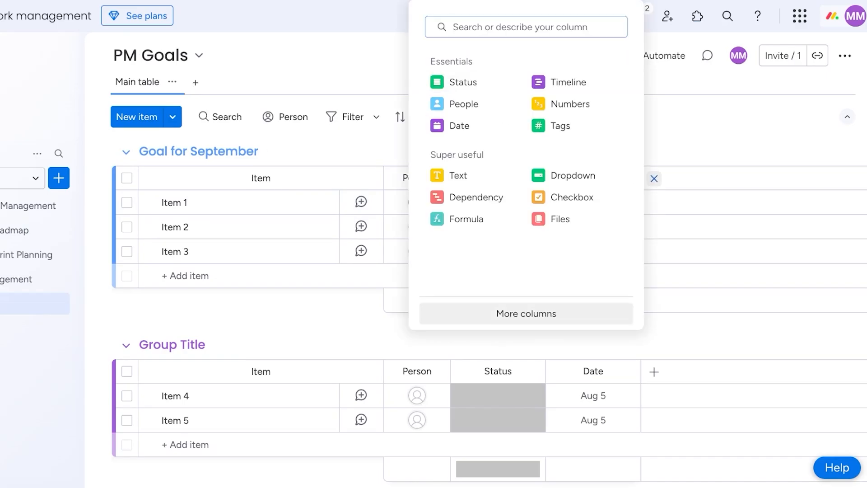
pyautogui.click(501, 309)
pyautogui.scroll(-10, 496, 309)
pyautogui.scroll(-15, 525, 280)
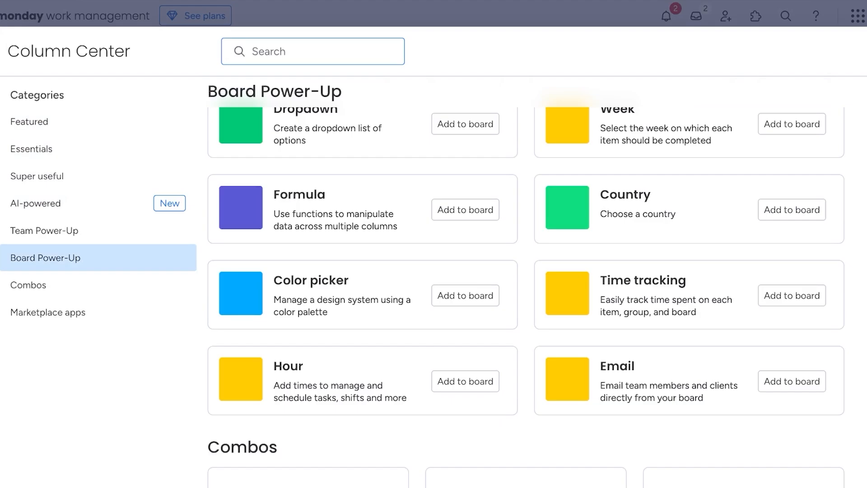
pyautogui.scroll(5, 525, 280)
pyautogui.scroll(-8, 526, 280)
pyautogui.scroll(-5, 525, 280)
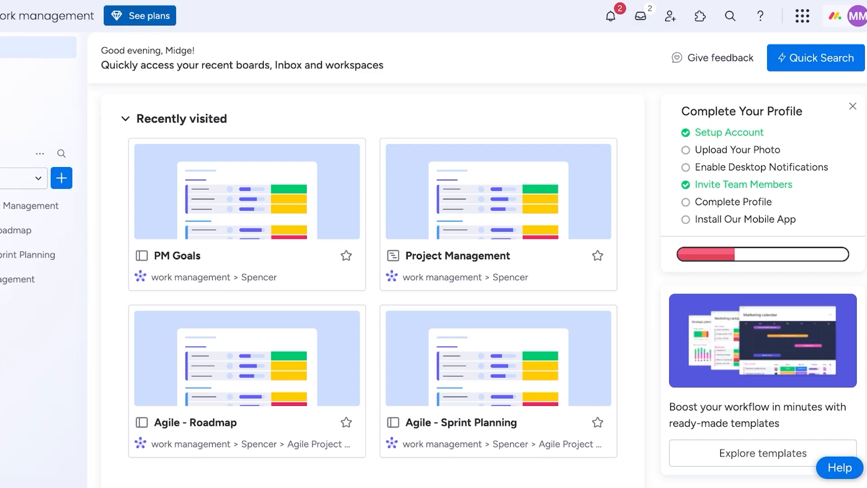
# Open the pricing plans page and look over the plan cards.
pyautogui.click(139, 15)
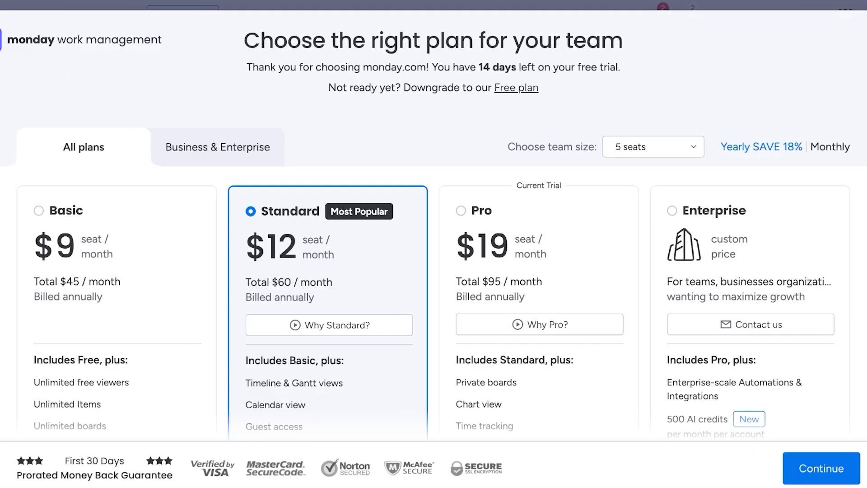
pyautogui.scroll(-15, 434, 271)
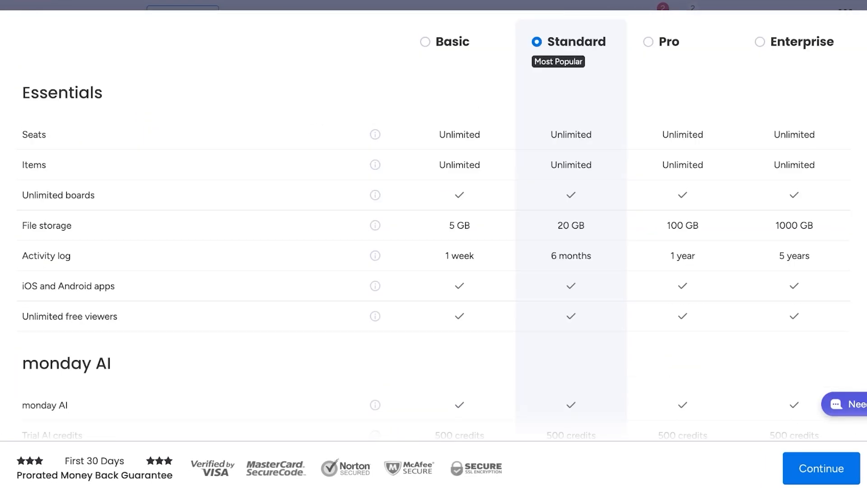
pyautogui.scroll(15, 537, 190)
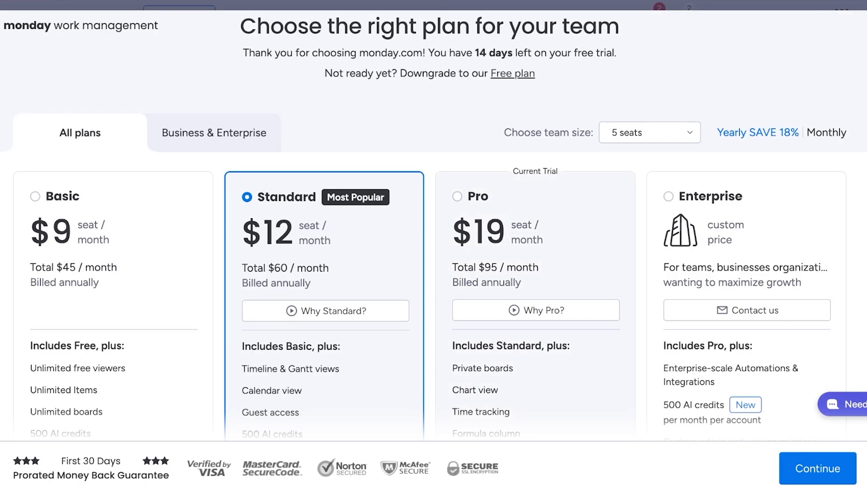
pyautogui.scroll(-15, 434, 228)
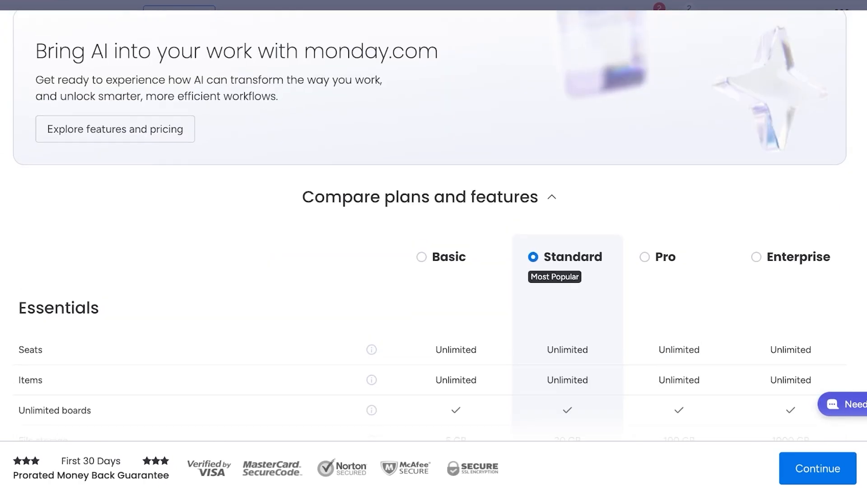
pyautogui.scroll(15, 433, 228)
# Compare plan prices for team sizes of 3, 5, 10 and 15 seats.
pyautogui.click(649, 146)
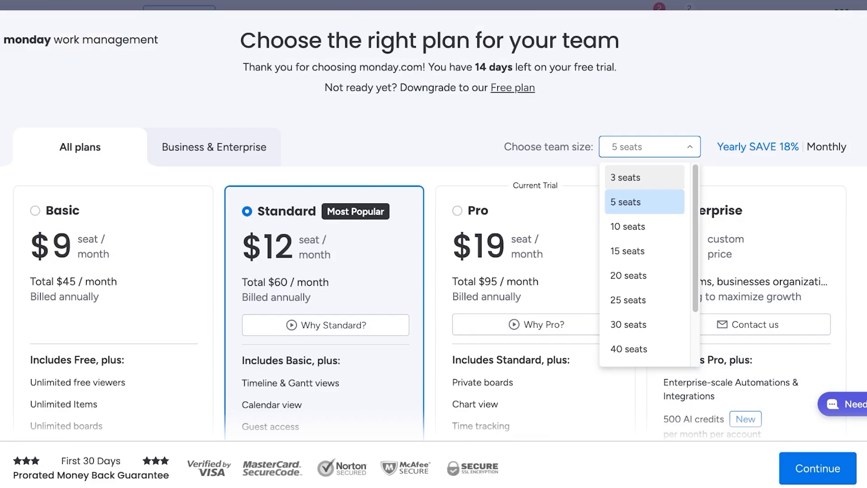
pyautogui.click(632, 177)
pyautogui.click(649, 146)
pyautogui.click(632, 201)
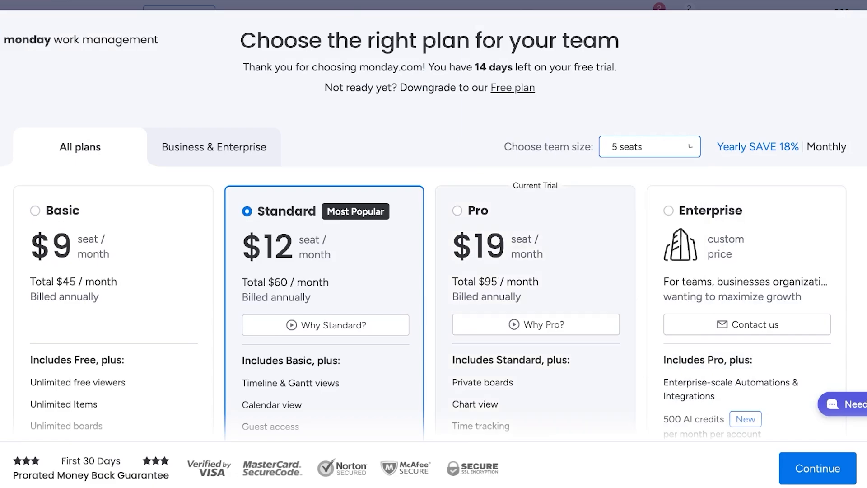
pyautogui.click(649, 146)
pyautogui.click(627, 226)
pyautogui.click(649, 147)
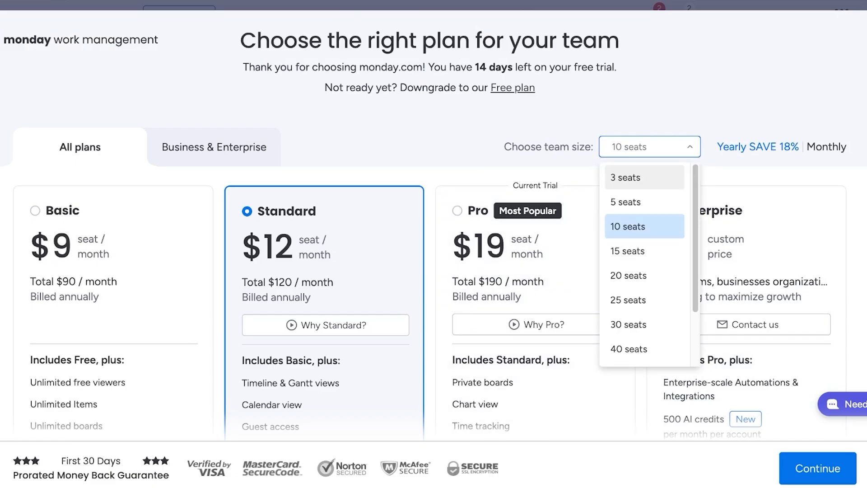
pyautogui.click(627, 250)
# Check 25, 40 and 200+ seat pricing, then return and reset the team size to 3 seats.
pyautogui.click(650, 147)
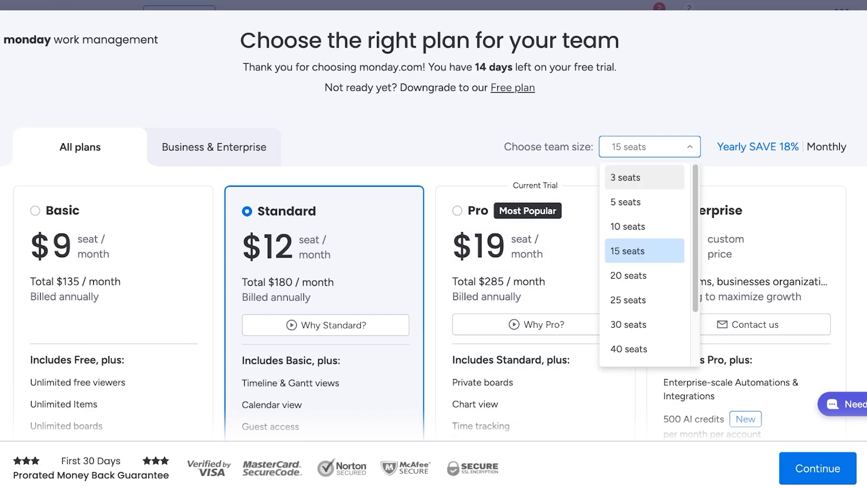
pyautogui.click(627, 299)
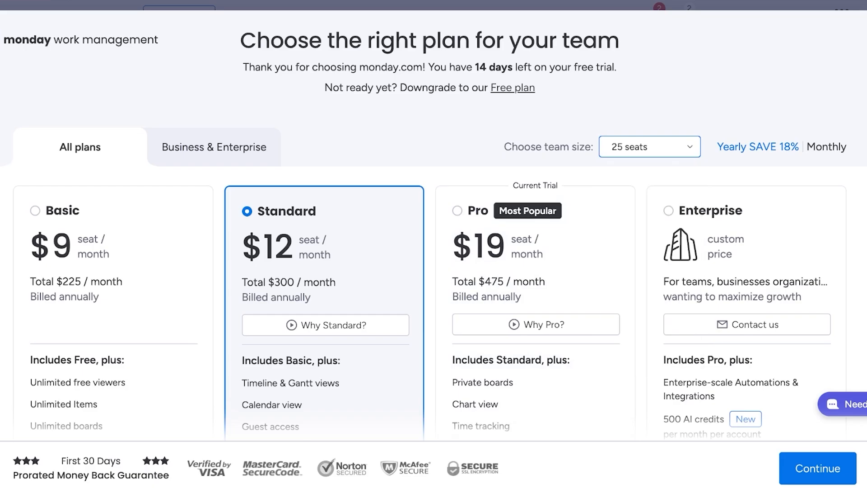
pyautogui.click(649, 147)
pyautogui.click(626, 348)
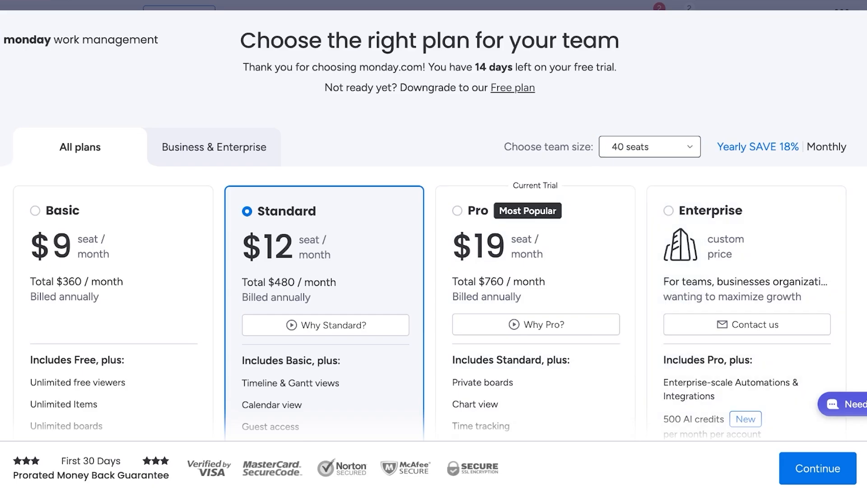
pyautogui.click(649, 146)
pyautogui.scroll(-1, 632, 271)
pyautogui.click(629, 351)
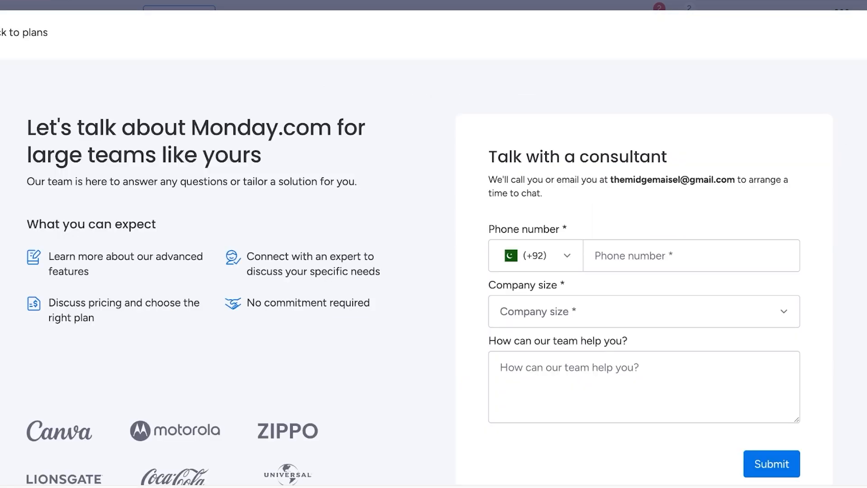
pyautogui.click(24, 32)
pyautogui.click(649, 147)
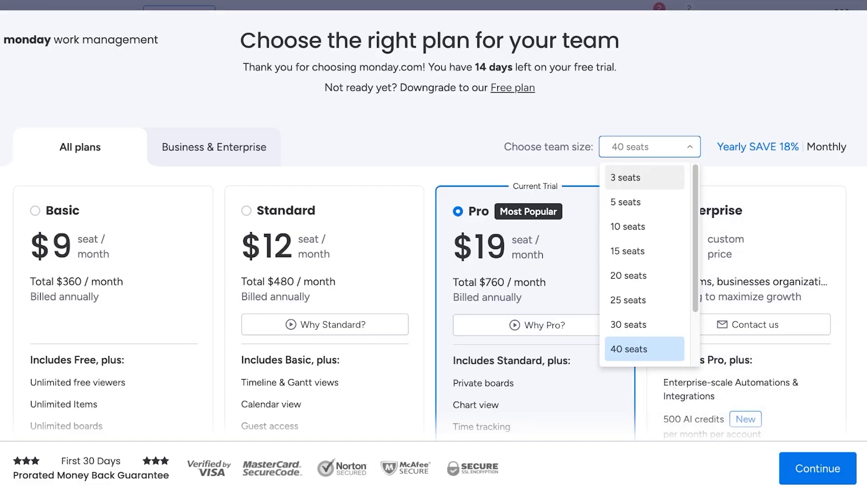
pyautogui.click(625, 176)
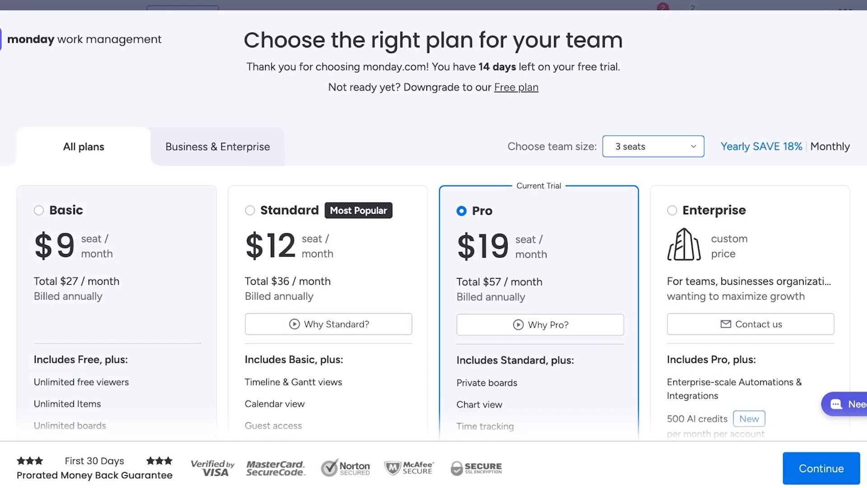
# Scroll through the plan cards and the feature comparison table.
pyautogui.scroll(-1, 113, 316)
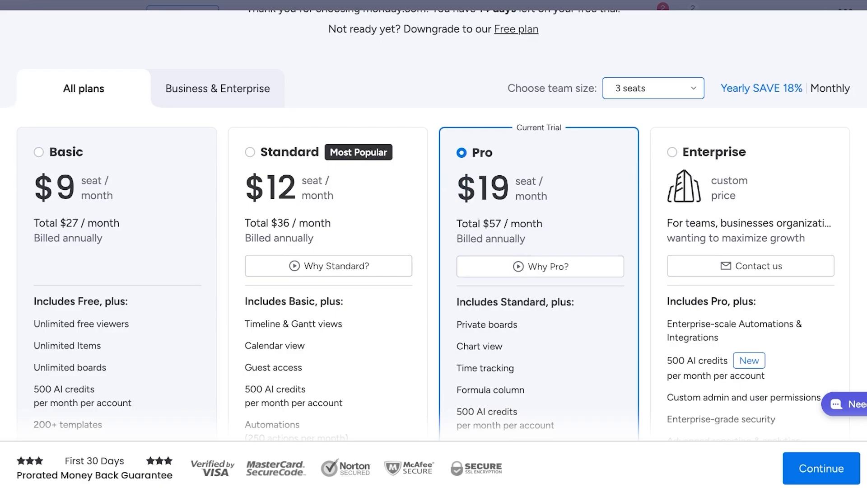
pyautogui.scroll(-1, 433, 226)
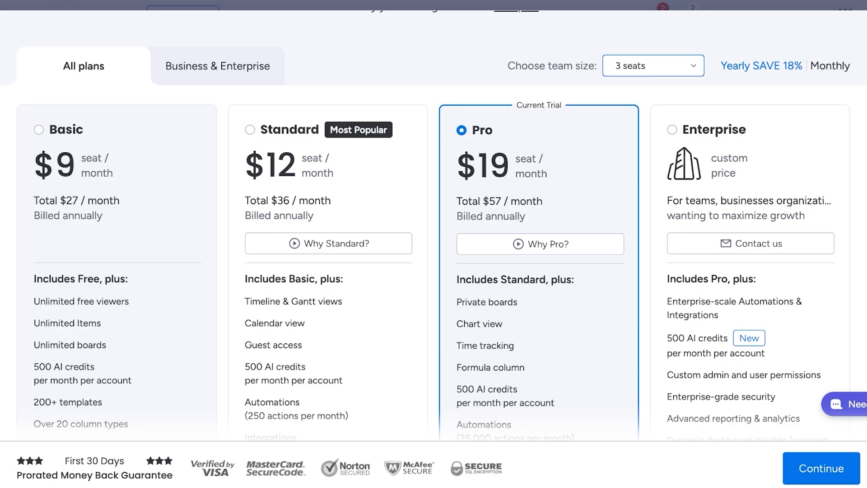
pyautogui.scroll(-2, 434, 225)
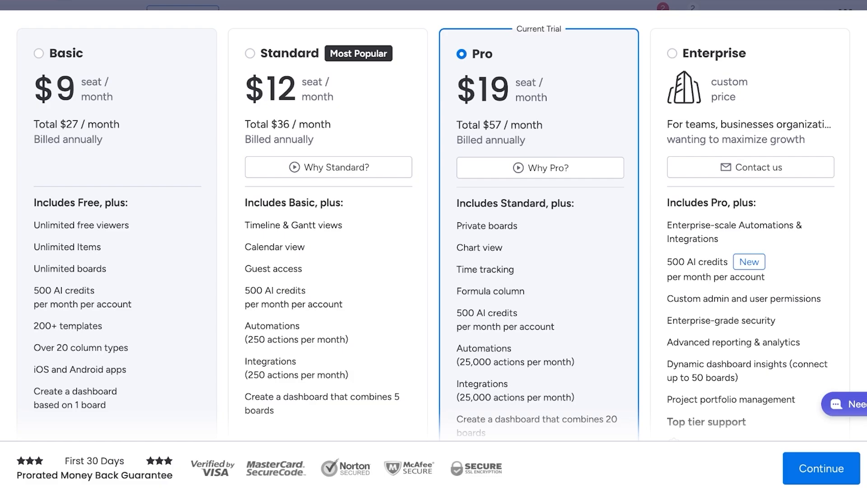
pyautogui.scroll(3, 433, 225)
pyautogui.scroll(-8, 433, 226)
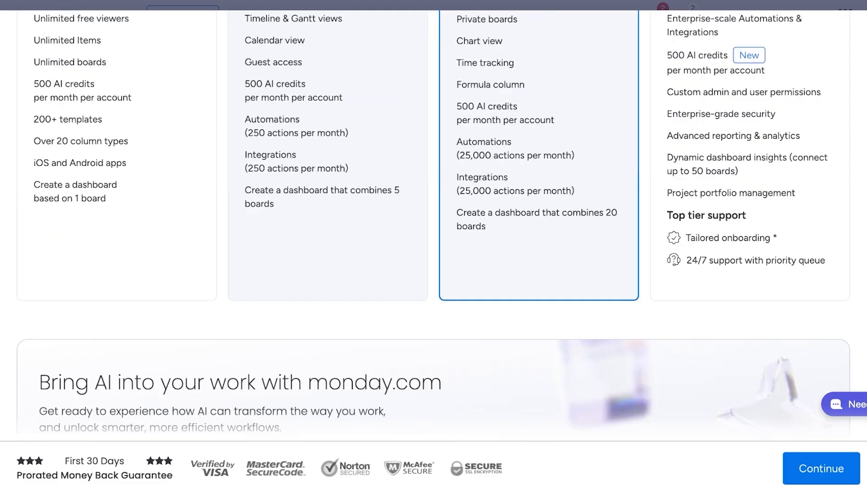
pyautogui.scroll(8, 433, 225)
pyautogui.scroll(-3, 316, 253)
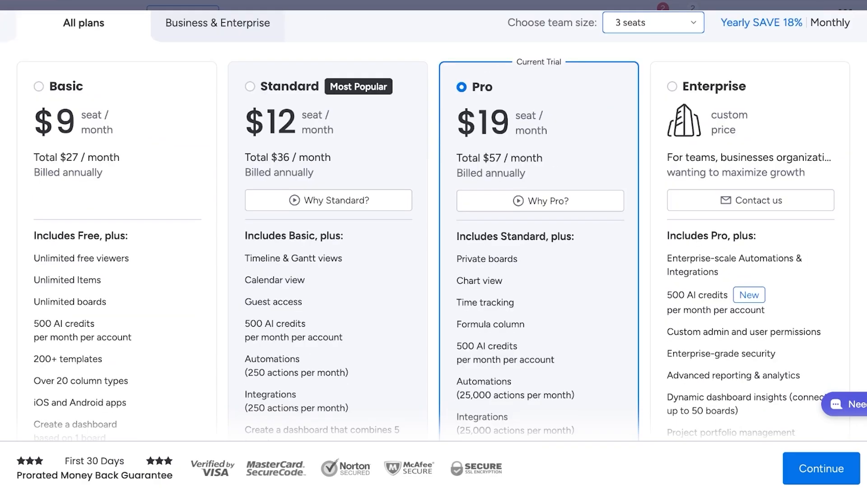
pyautogui.scroll(-1, 316, 253)
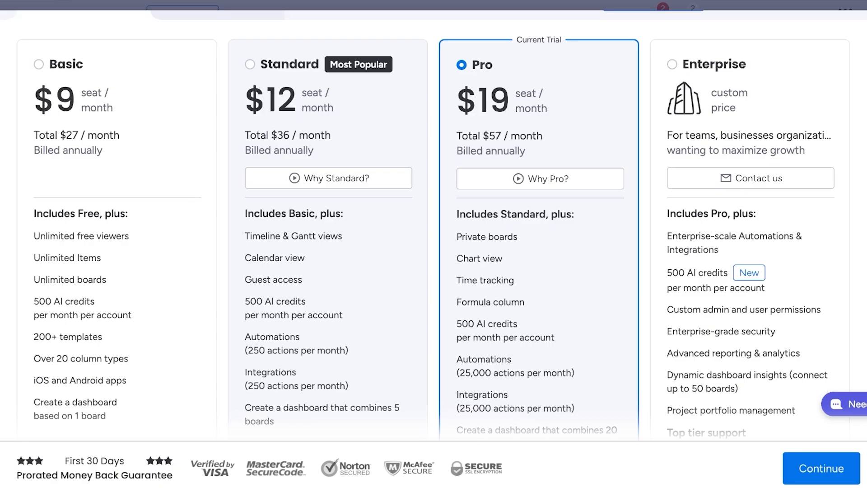
pyautogui.scroll(-3, 537, 270)
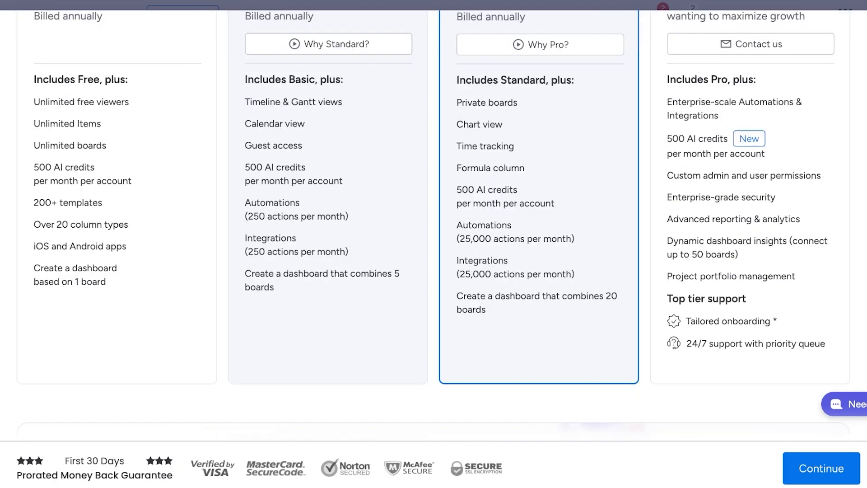
pyautogui.scroll(6, 537, 271)
pyautogui.scroll(-1, 433, 270)
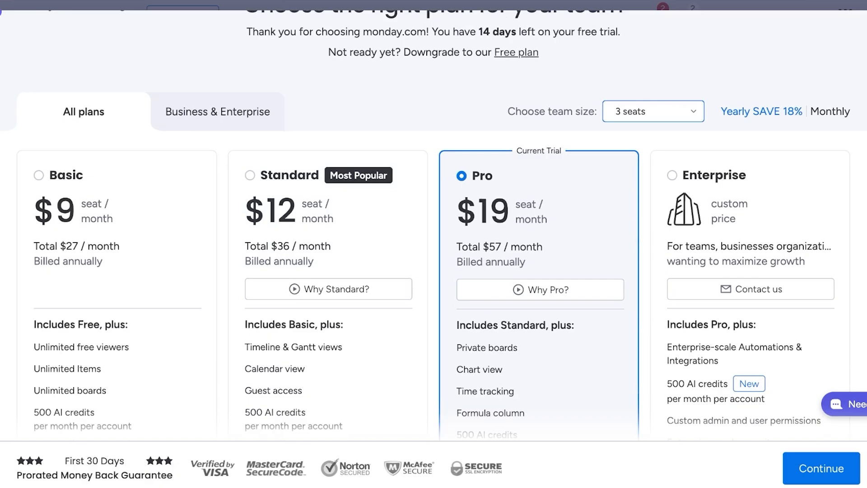
pyautogui.scroll(-4, 433, 226)
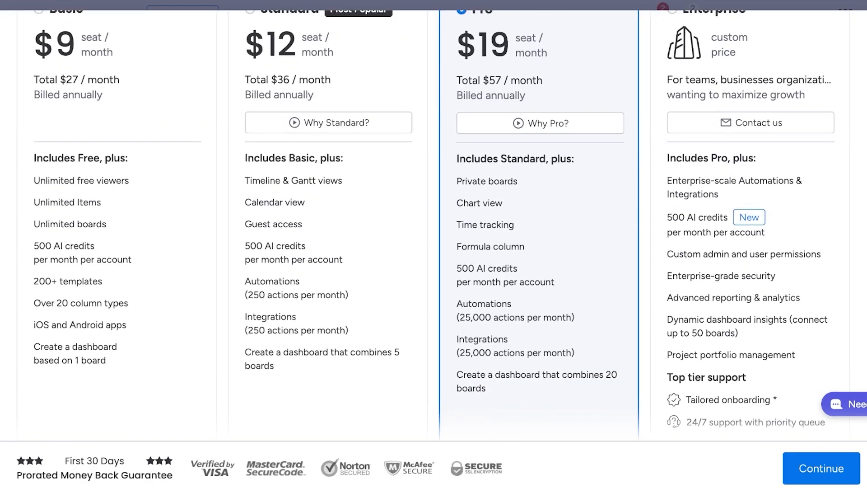
pyautogui.scroll(-1, 434, 225)
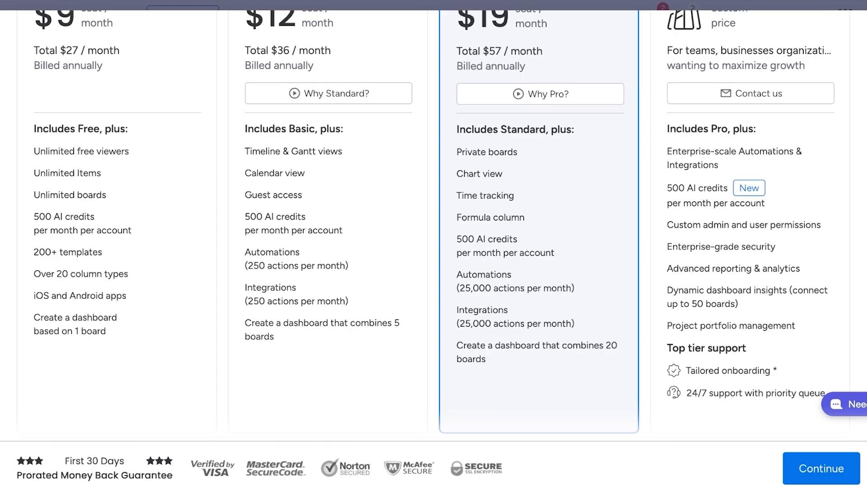
pyautogui.scroll(-1, 433, 226)
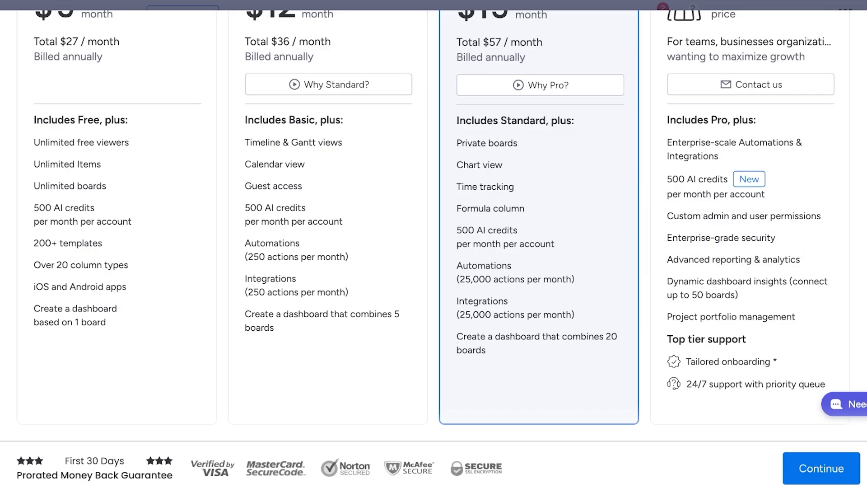
pyautogui.scroll(-1, 538, 262)
pyautogui.scroll(6, 496, 248)
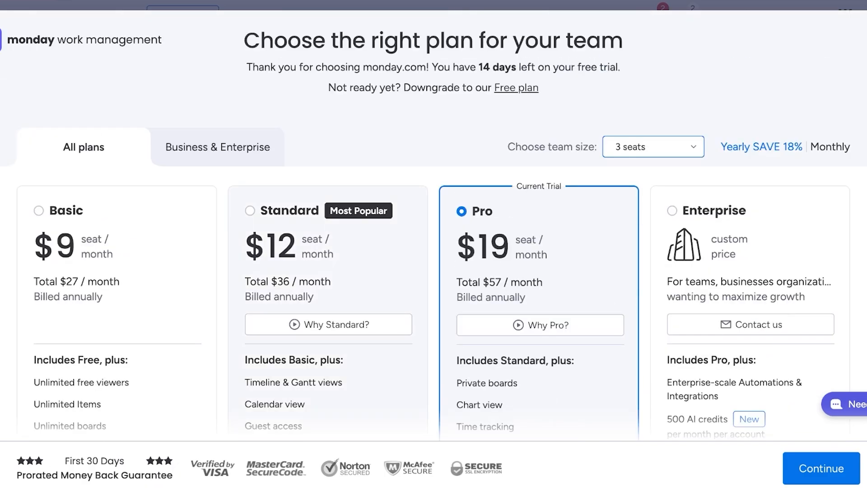
# View the Business & Enterprise plans, then switch back to All plans and review them.
pyautogui.click(218, 146)
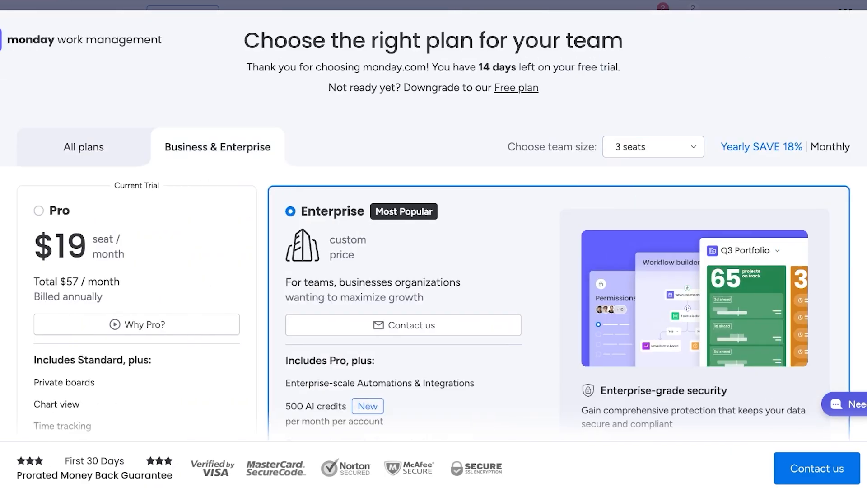
pyautogui.click(83, 147)
pyautogui.scroll(-10, 433, 271)
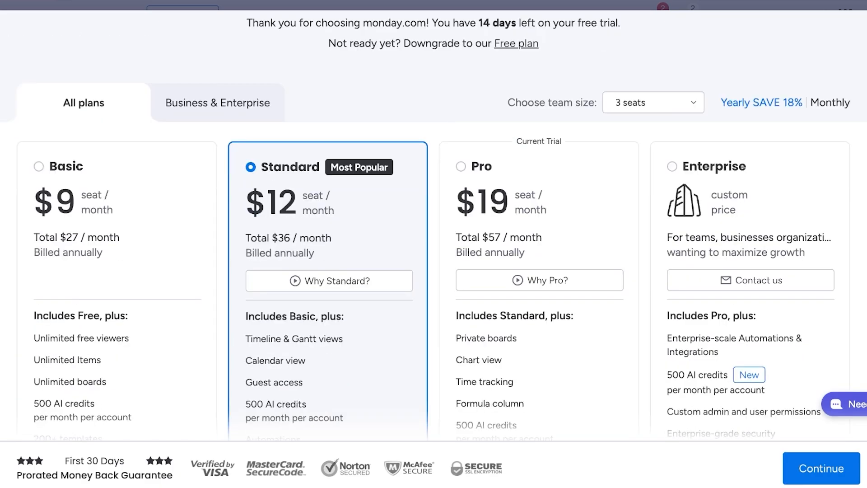
pyautogui.scroll(10, 433, 271)
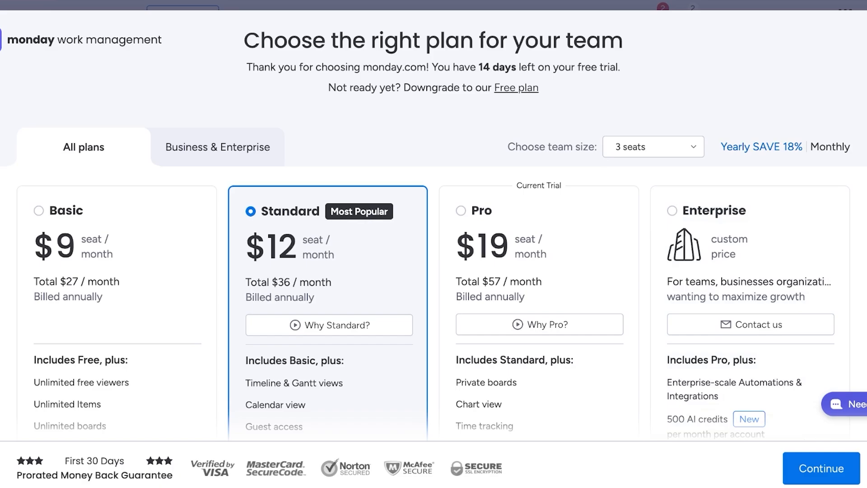
pyautogui.scroll(-10, 434, 271)
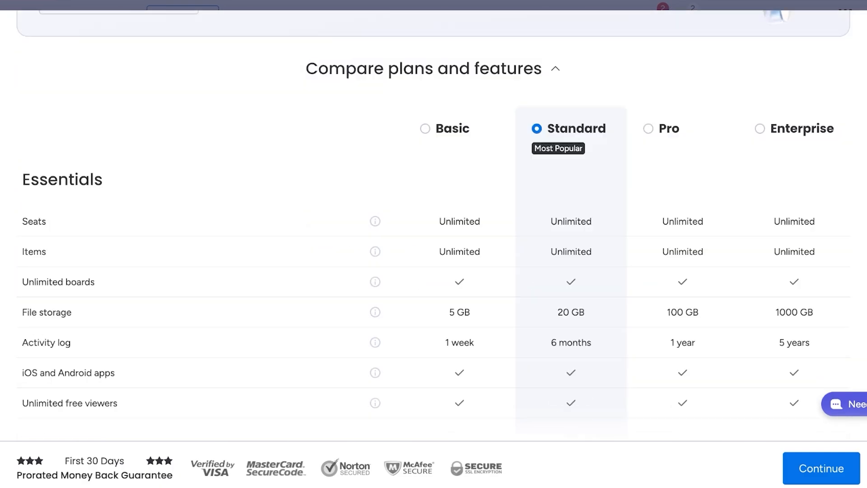
pyautogui.scroll(-3, 433, 271)
pyautogui.scroll(10, 433, 270)
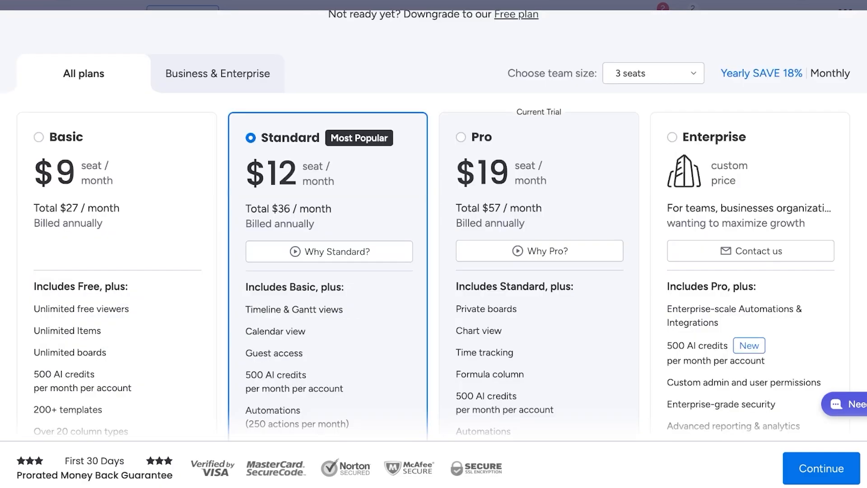
pyautogui.scroll(2, 434, 271)
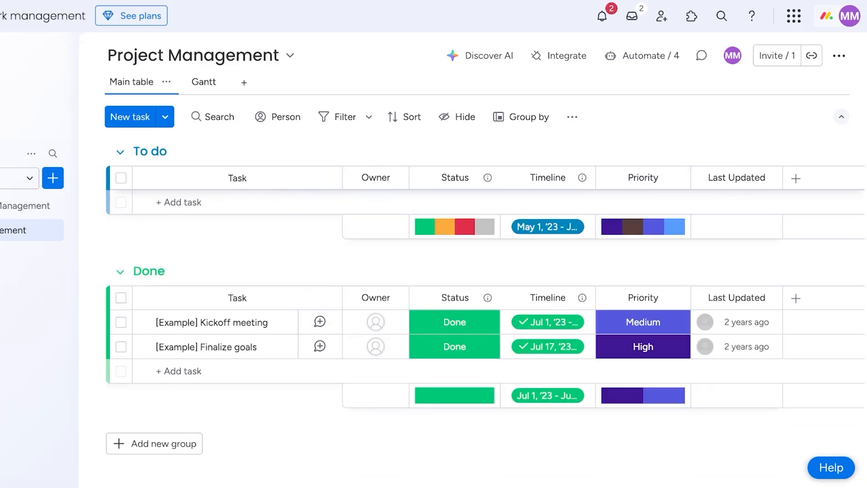
# Go to Home and look over the recently visited Project Management and PM Goals boards.
pyautogui.click(42, 16)
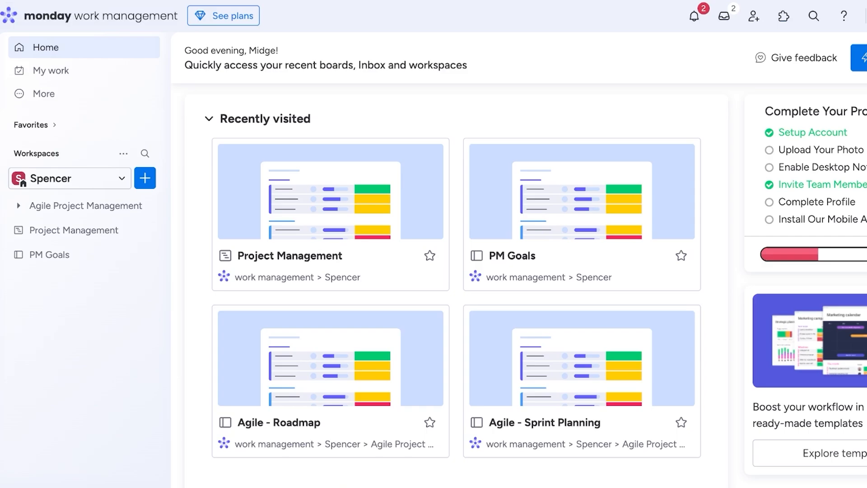
pyautogui.scroll(-8, 456, 289)
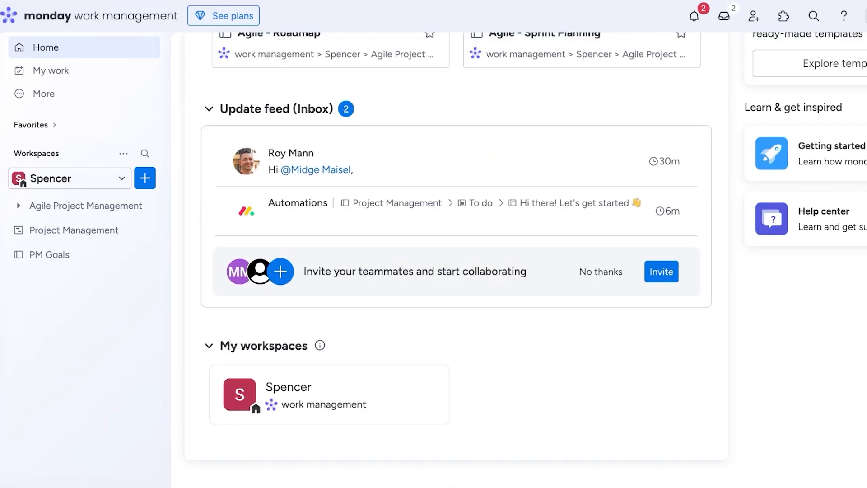
pyautogui.scroll(8, 456, 289)
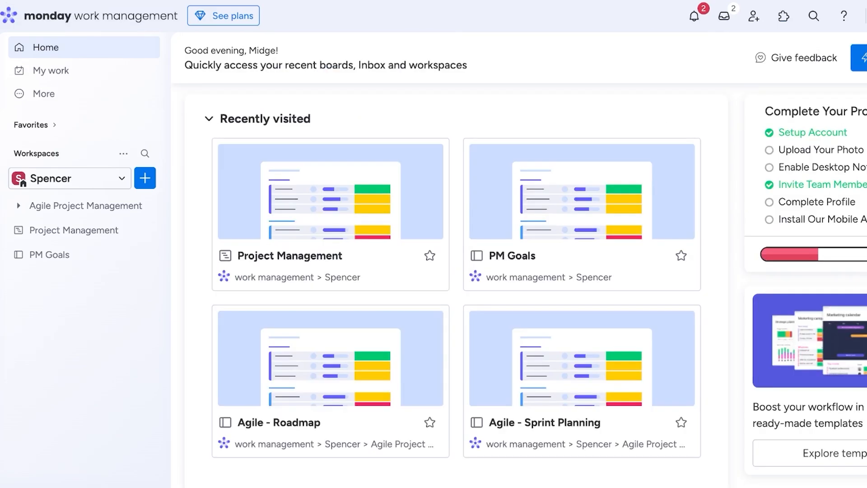